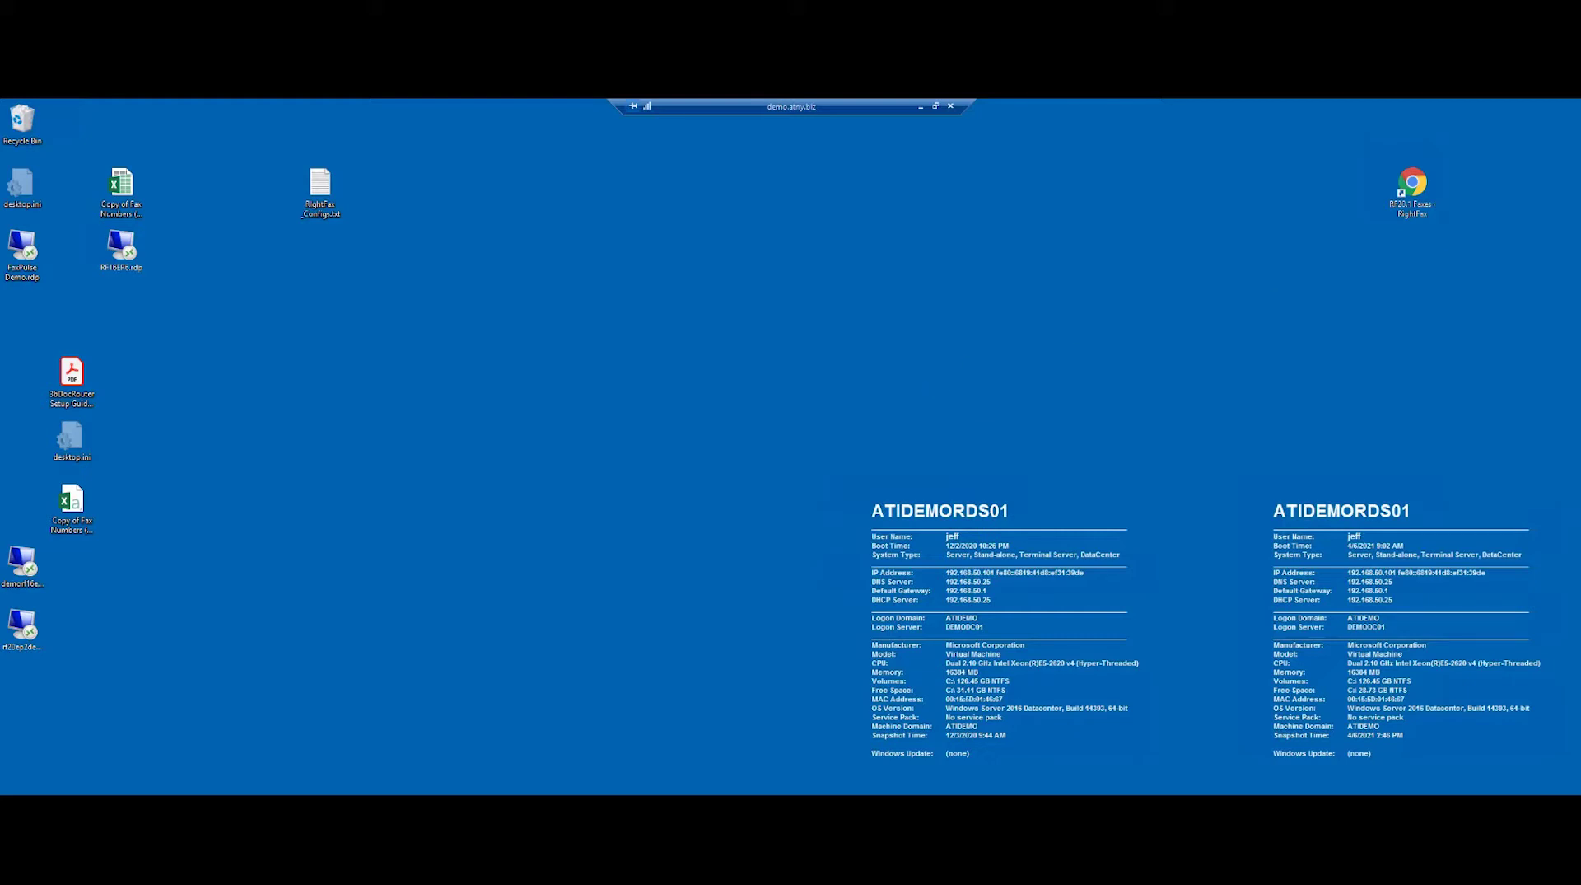
Launch FaxUtil Web from the RF20.1 Faxes shortcut and select the 05/13/2021 11:05:04 AM fax.
left_click(1413, 186)
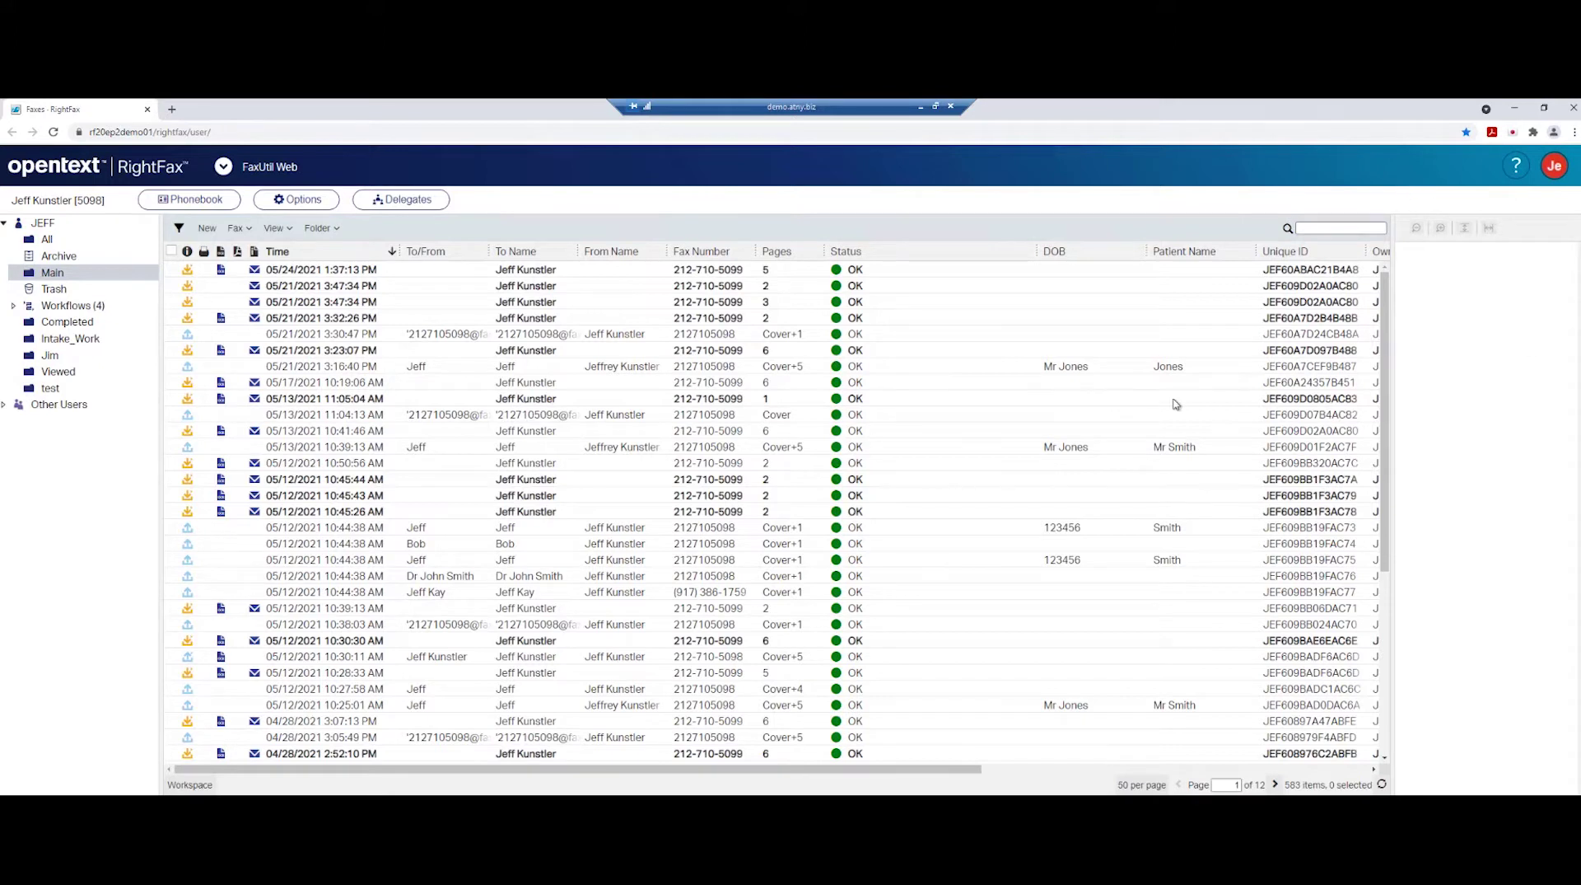
left_click(1176, 401)
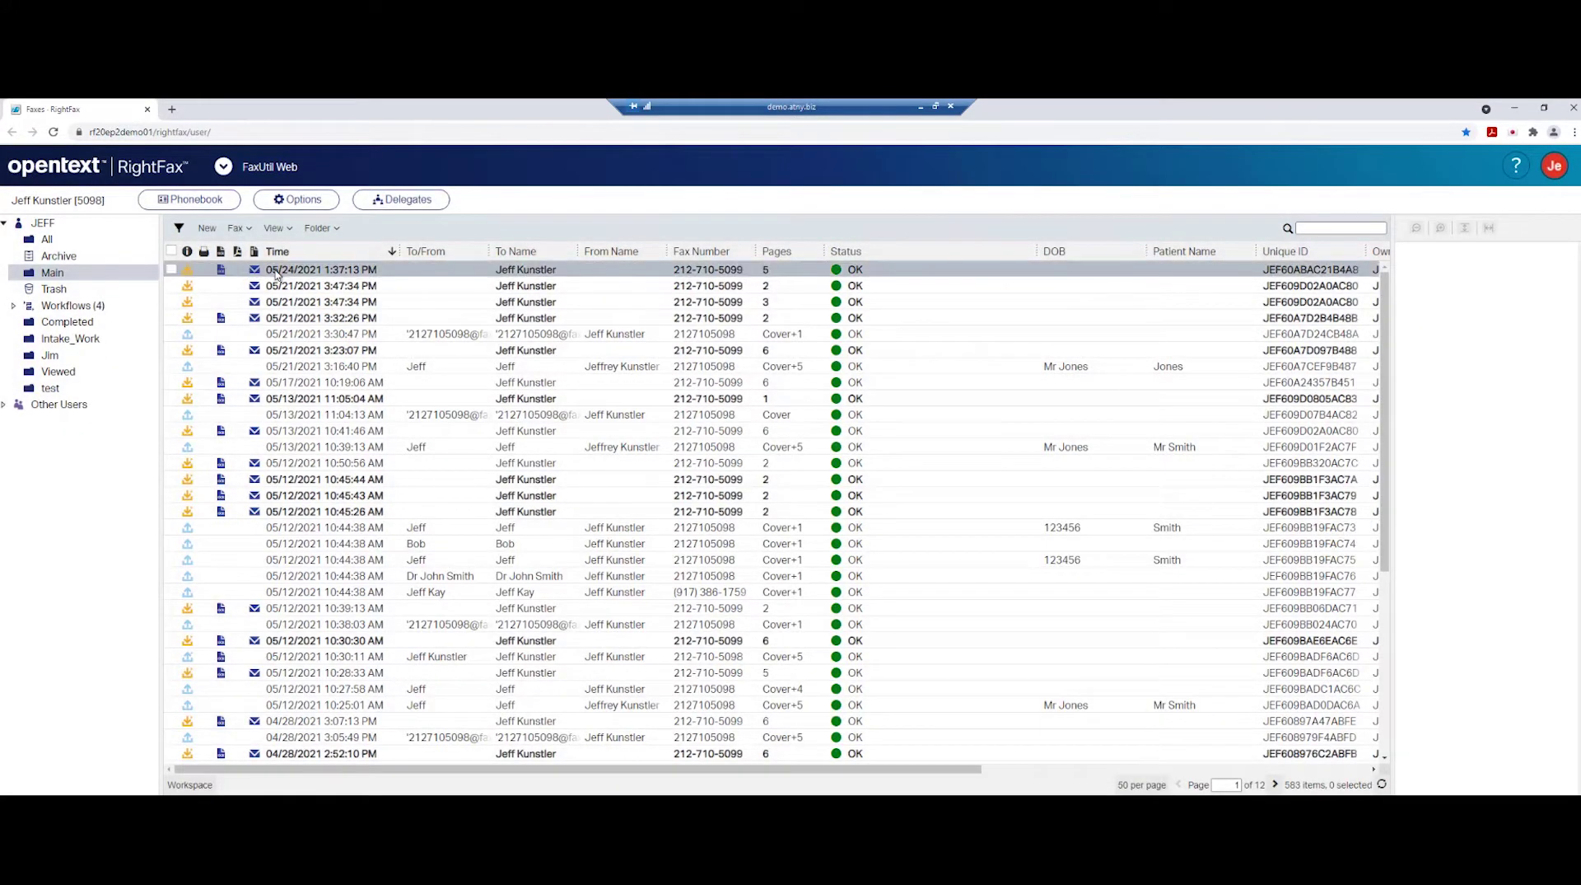
Open the 05/24/2021 1:37:13 PM fax in the Viewer and rotate its cover page a full circle.
double_click(277, 271)
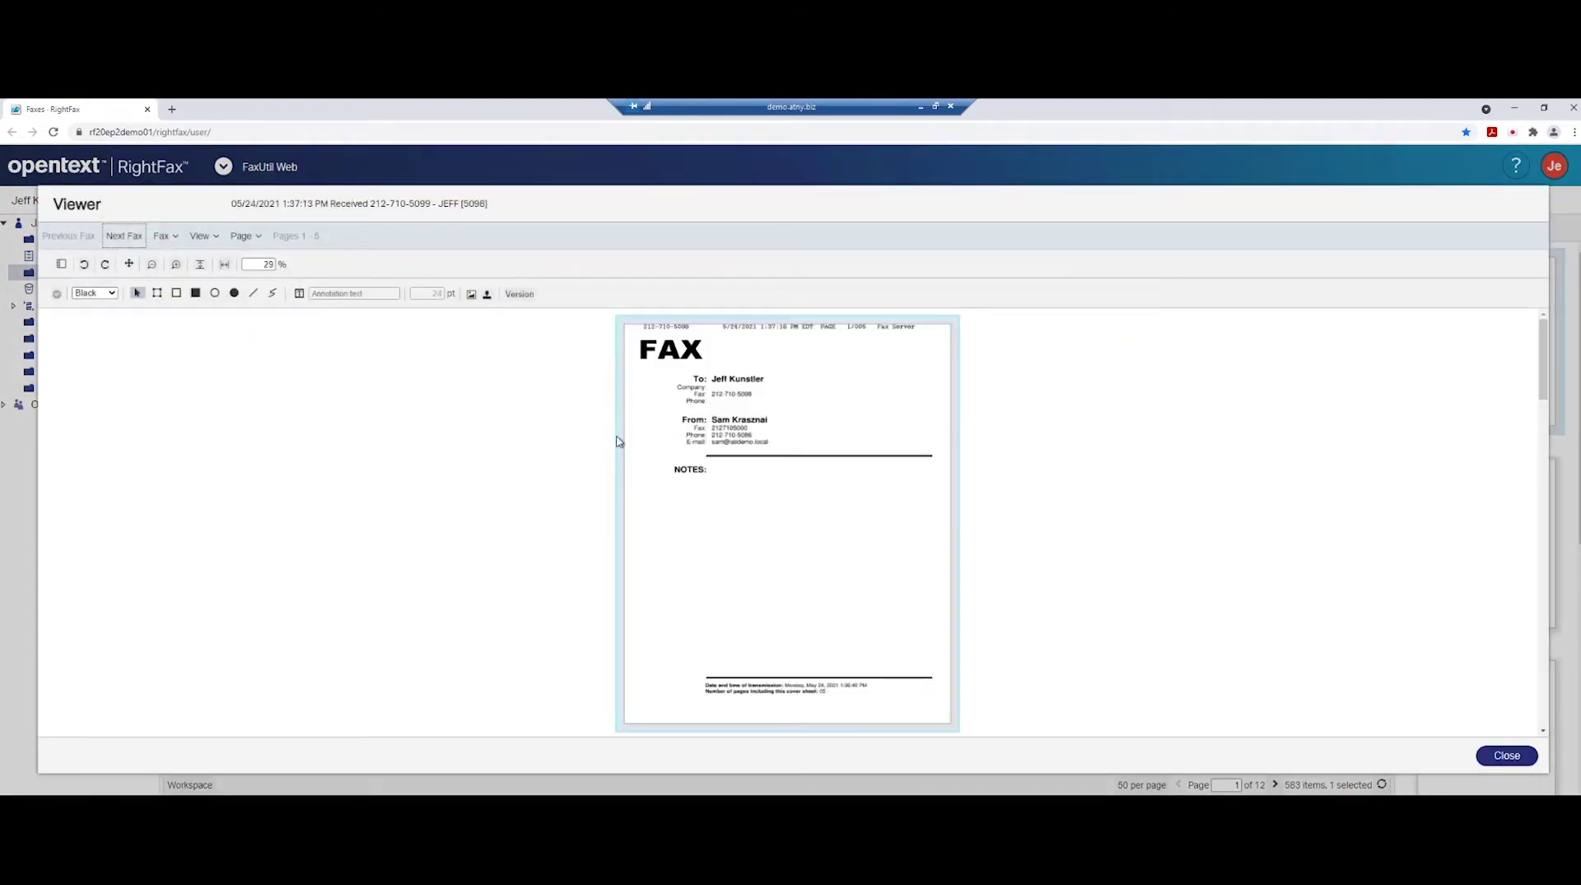
left_click(105, 264)
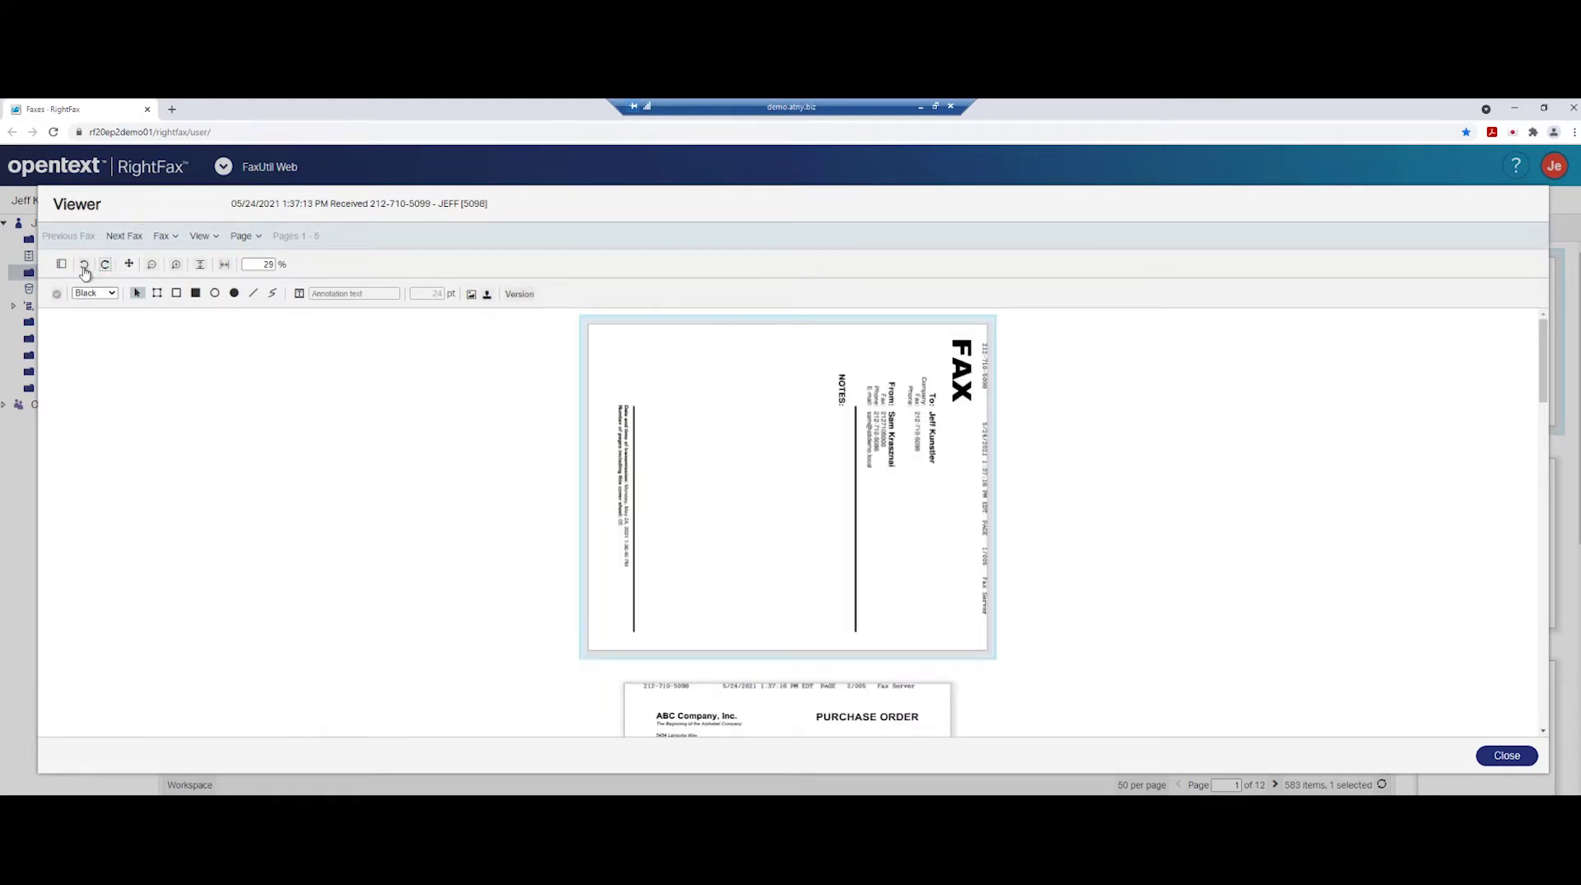
left_click(105, 266)
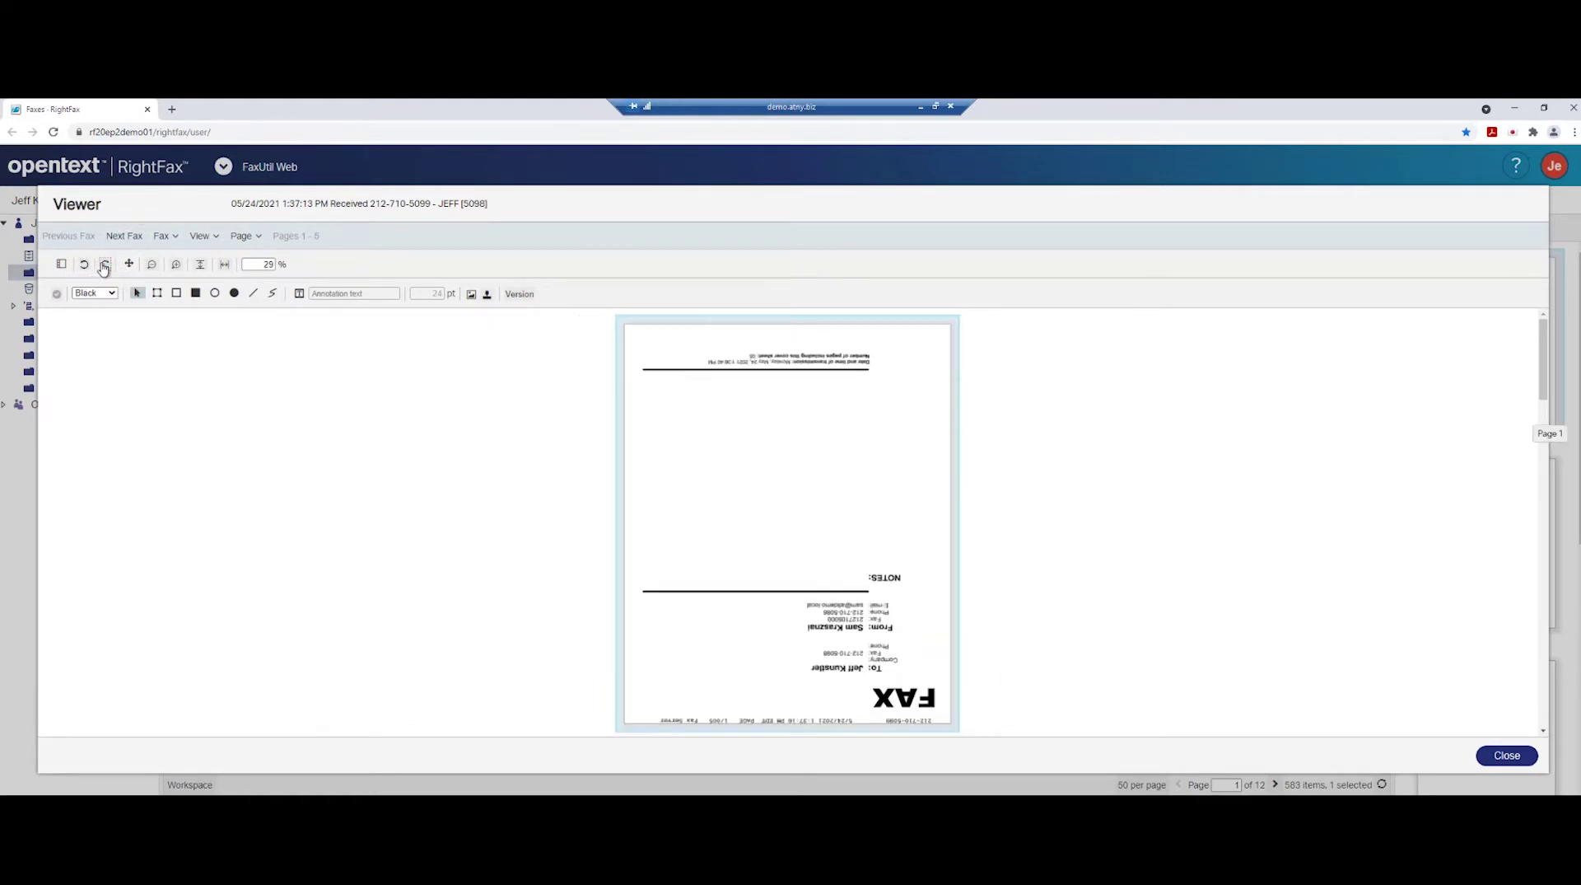
left_click(104, 265)
left_click(104, 267)
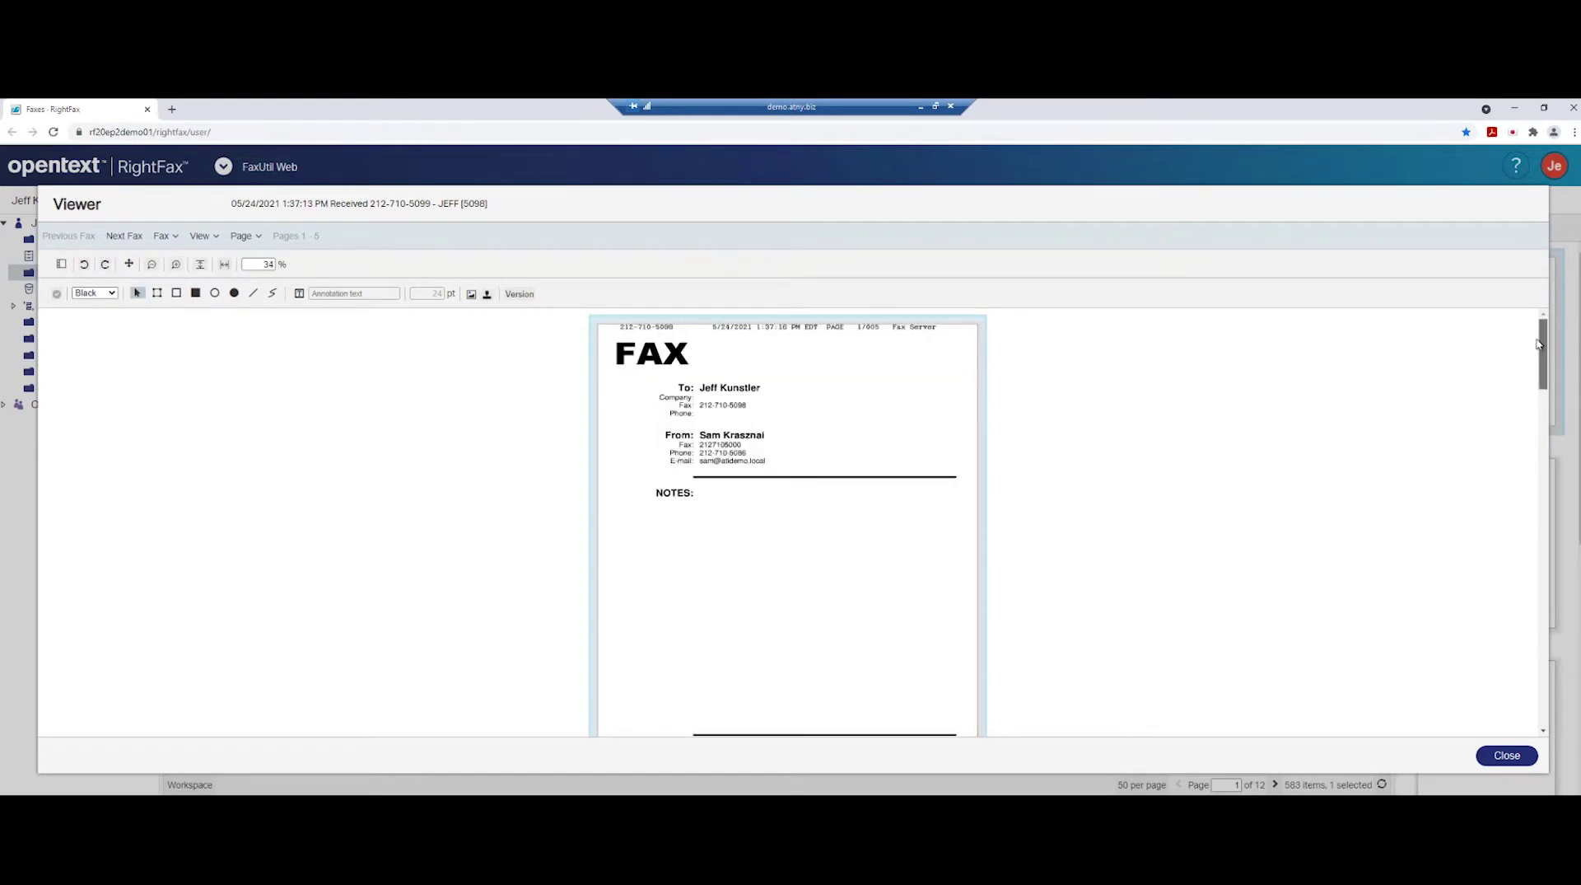
mouse_move(1535, 348)
left_mouse_down()
mouse_move(1504, 480)
mouse_move(1537, 320)
left_mouse_up()
Black out the recipient's To name on the cover page with a filled rectangle.
left_click(200, 263)
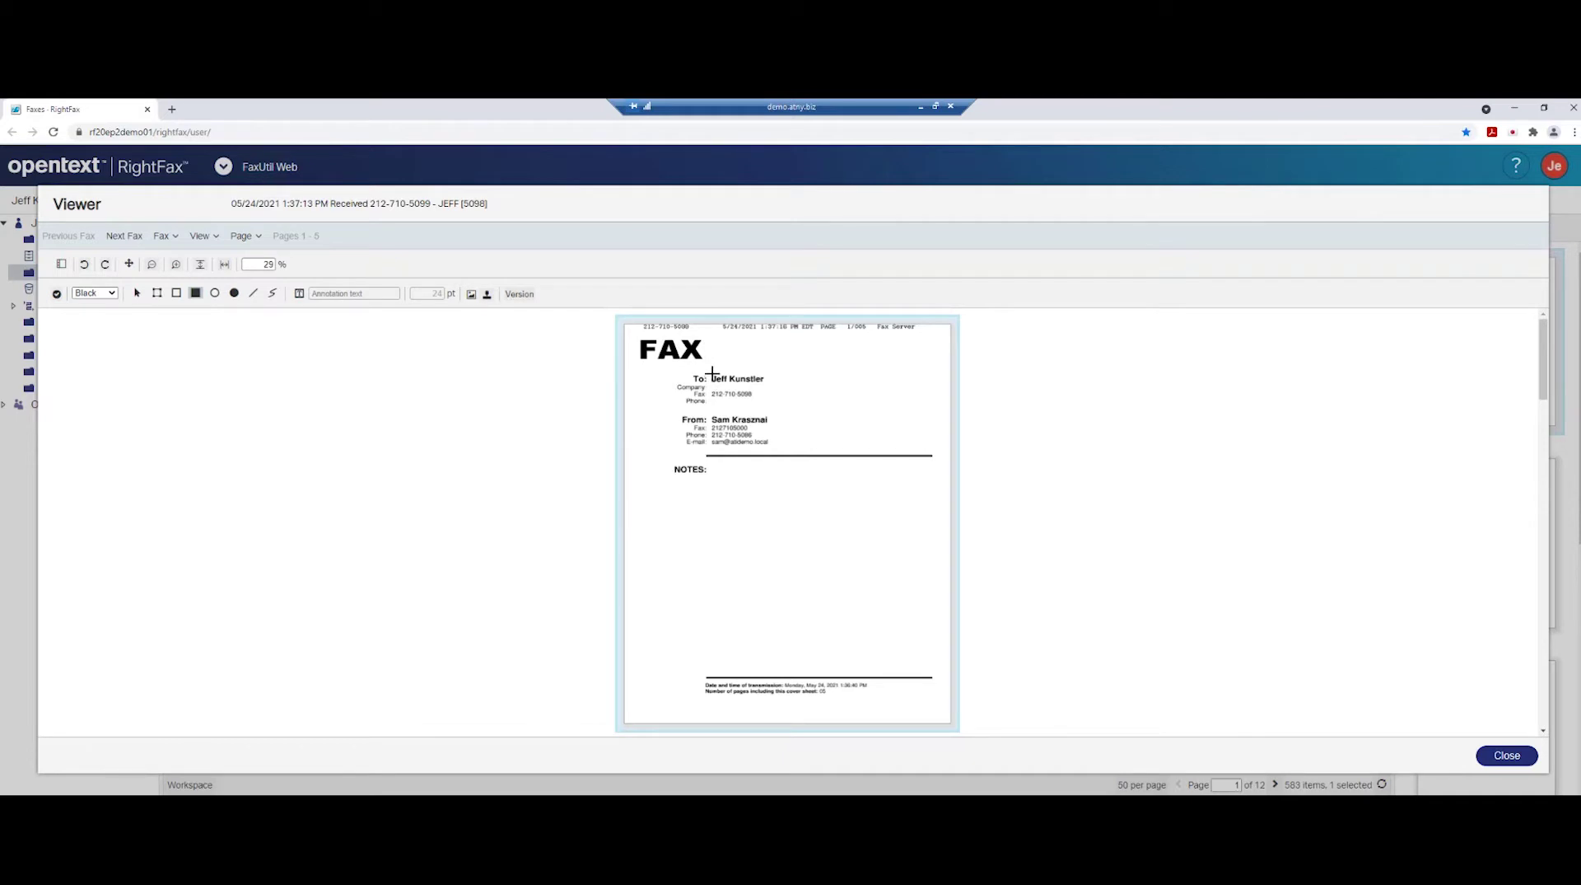
left_click(713, 373)
left_click_drag(713, 374, 770, 383)
Insert the script-style signature stamp from the Stamp Library and shrink it under NOTES.
left_click(487, 298)
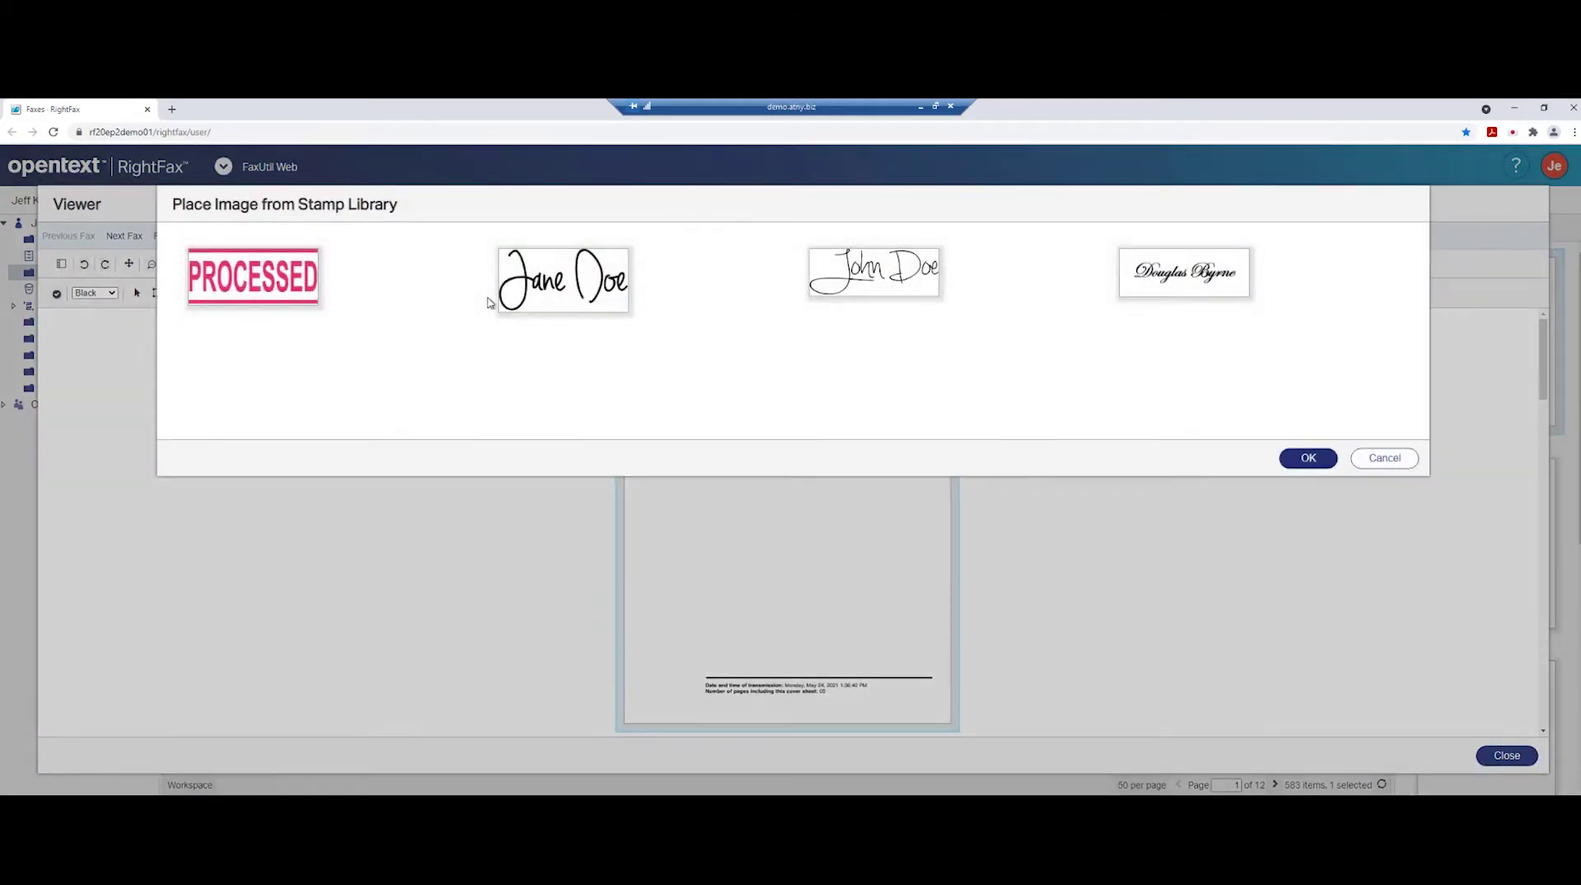
left_click(1154, 280)
left_click(1305, 458)
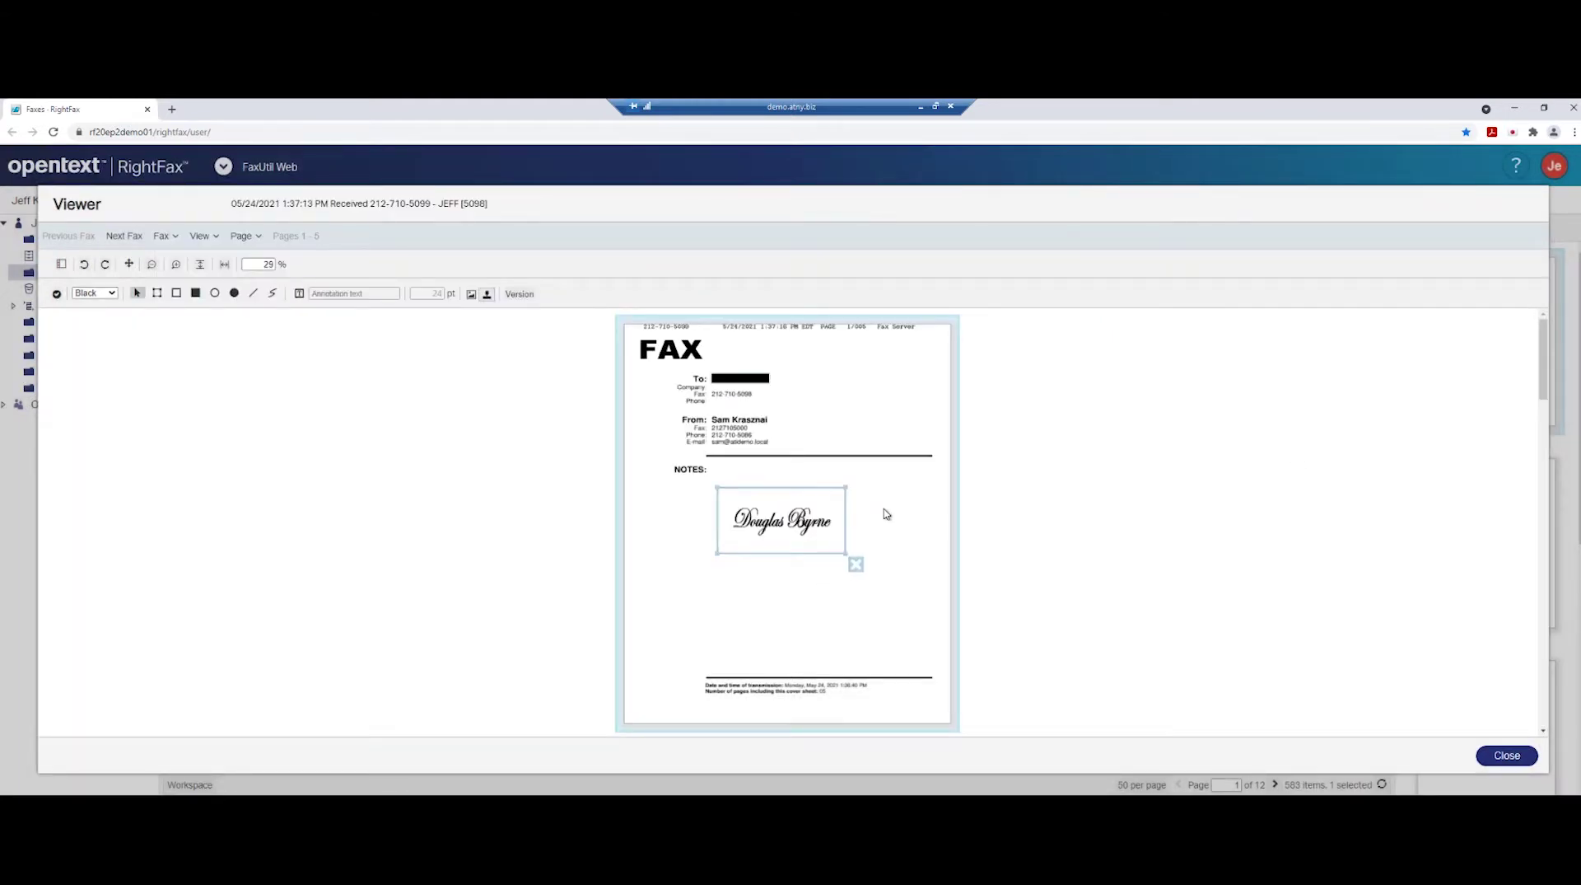
left_click_drag(844, 554, 794, 534)
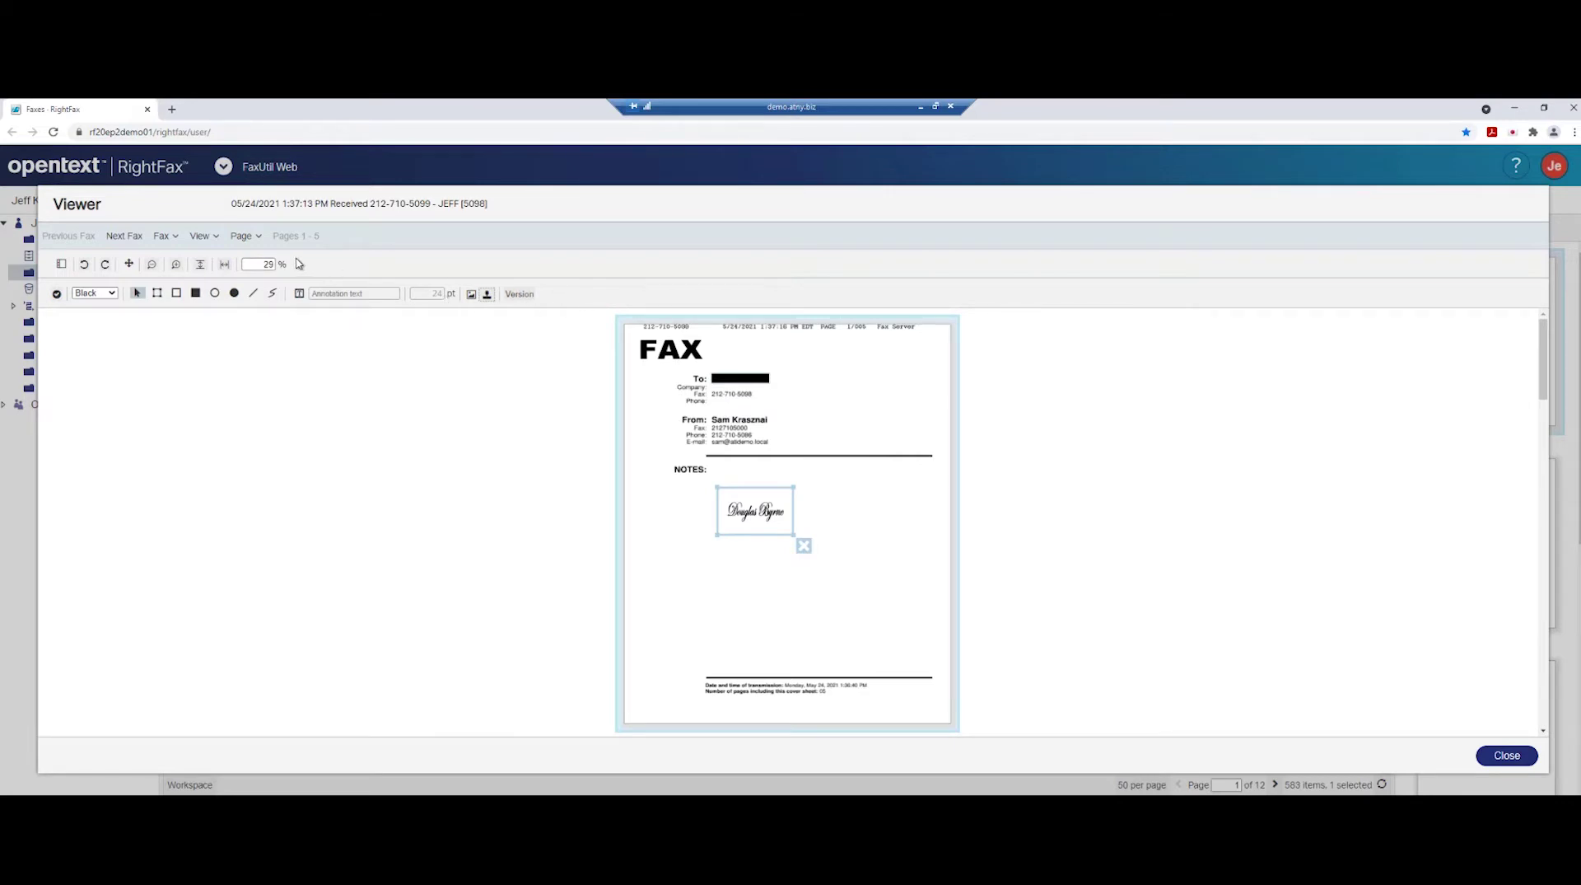
Show the fax History, expand the Transmission Record, and highlight the server channel, Success status and inbound user ID.
left_click(200, 238)
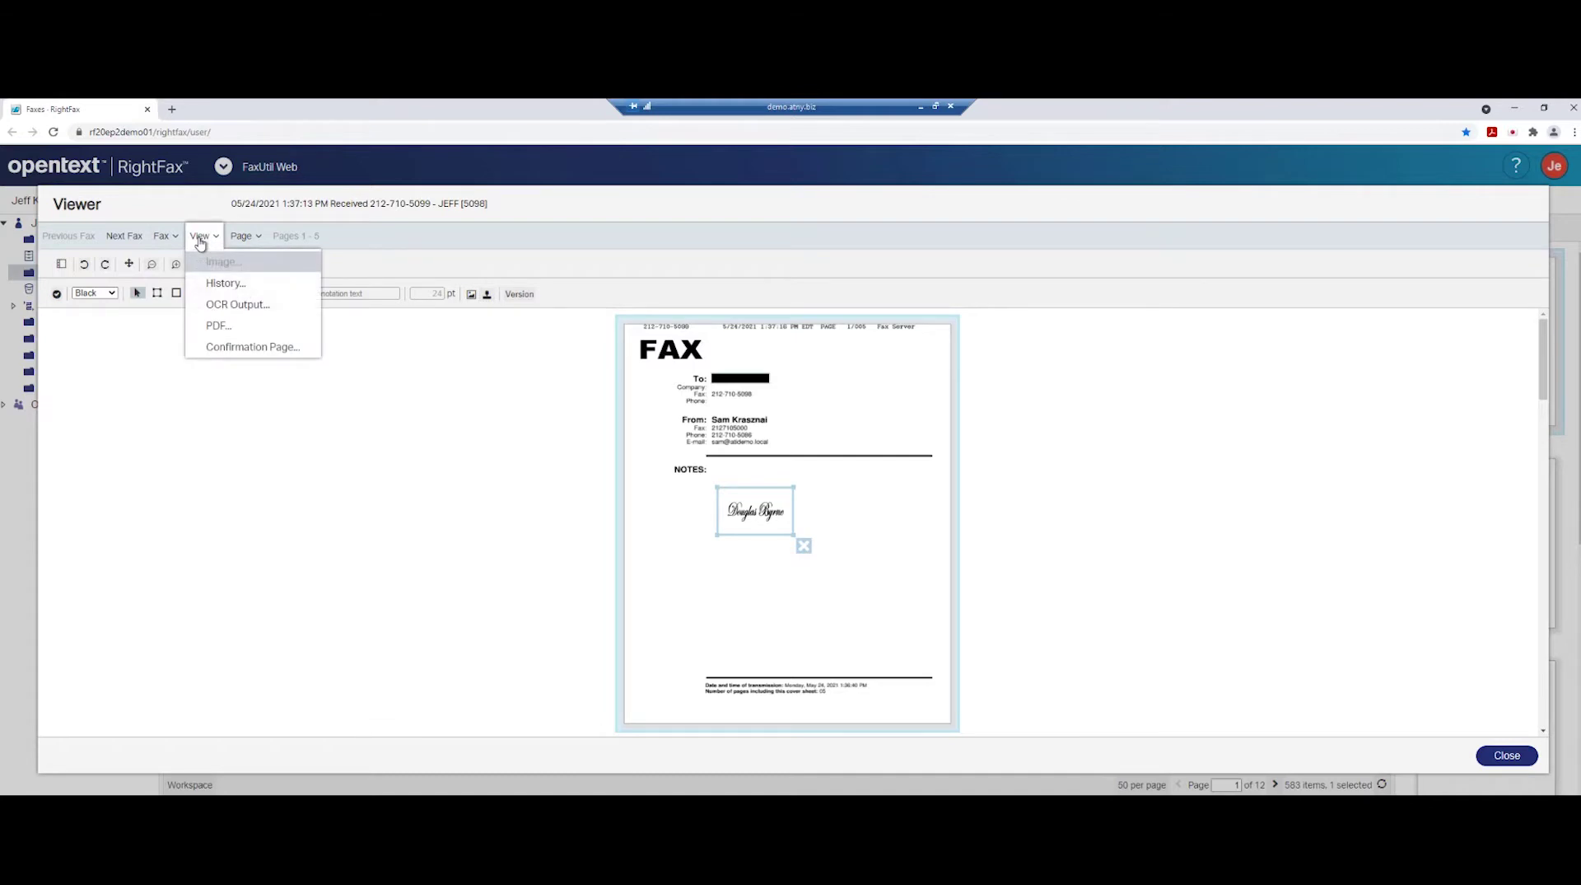
left_click(212, 284)
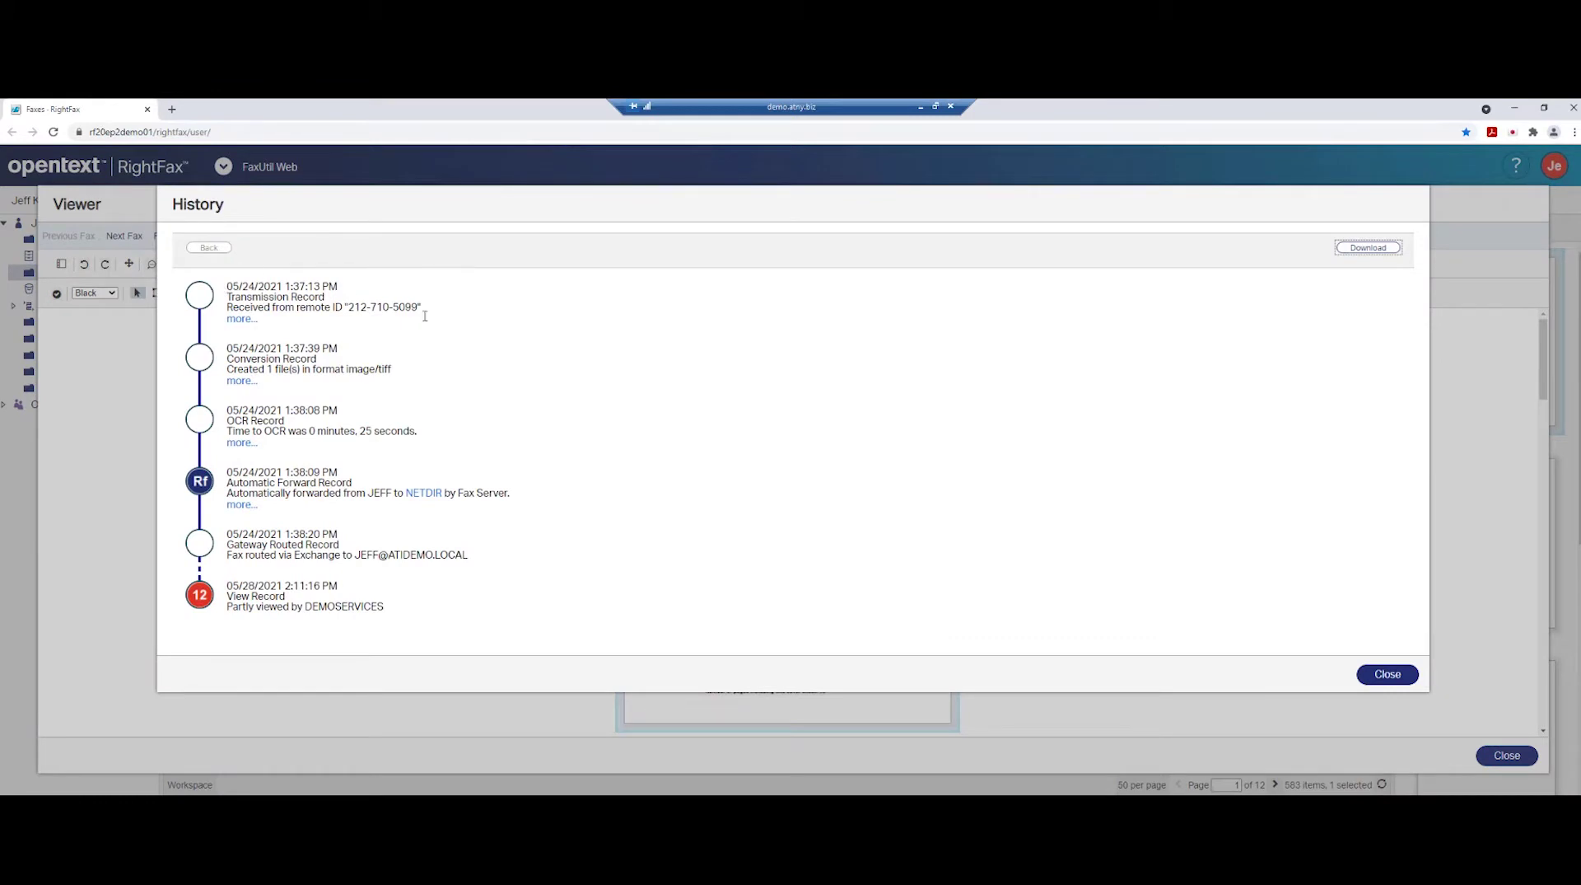
left_click(240, 321)
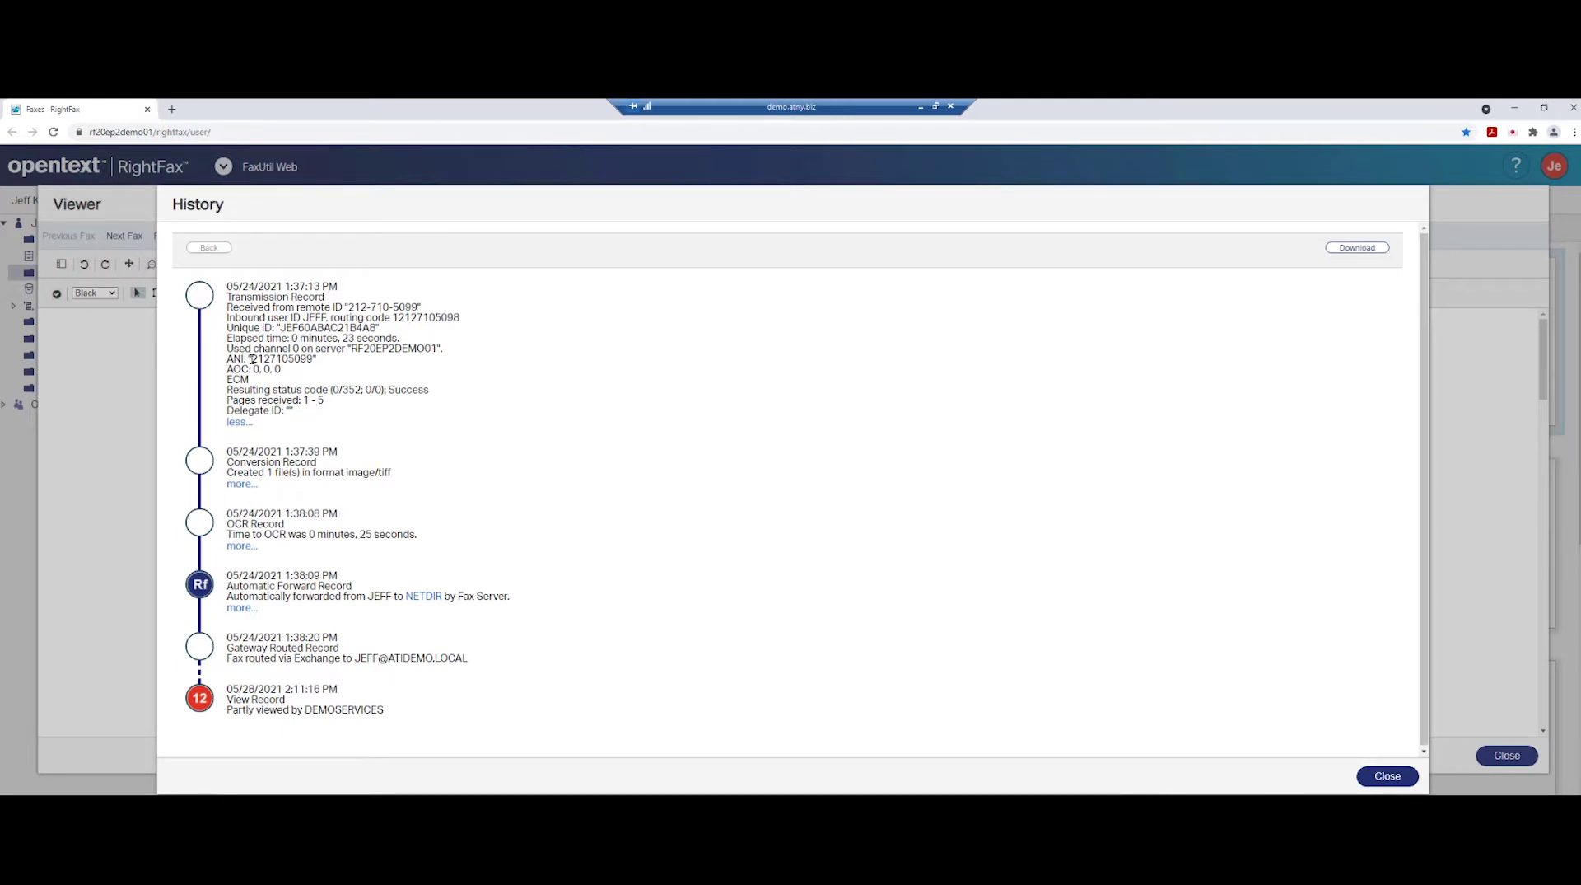
left_click_drag(254, 359, 418, 308)
left_click_drag(430, 388, 383, 389)
left_click_drag(303, 320, 458, 321)
Close History and the Viewer, saving the annotations permanently to the fax.
left_click(1387, 775)
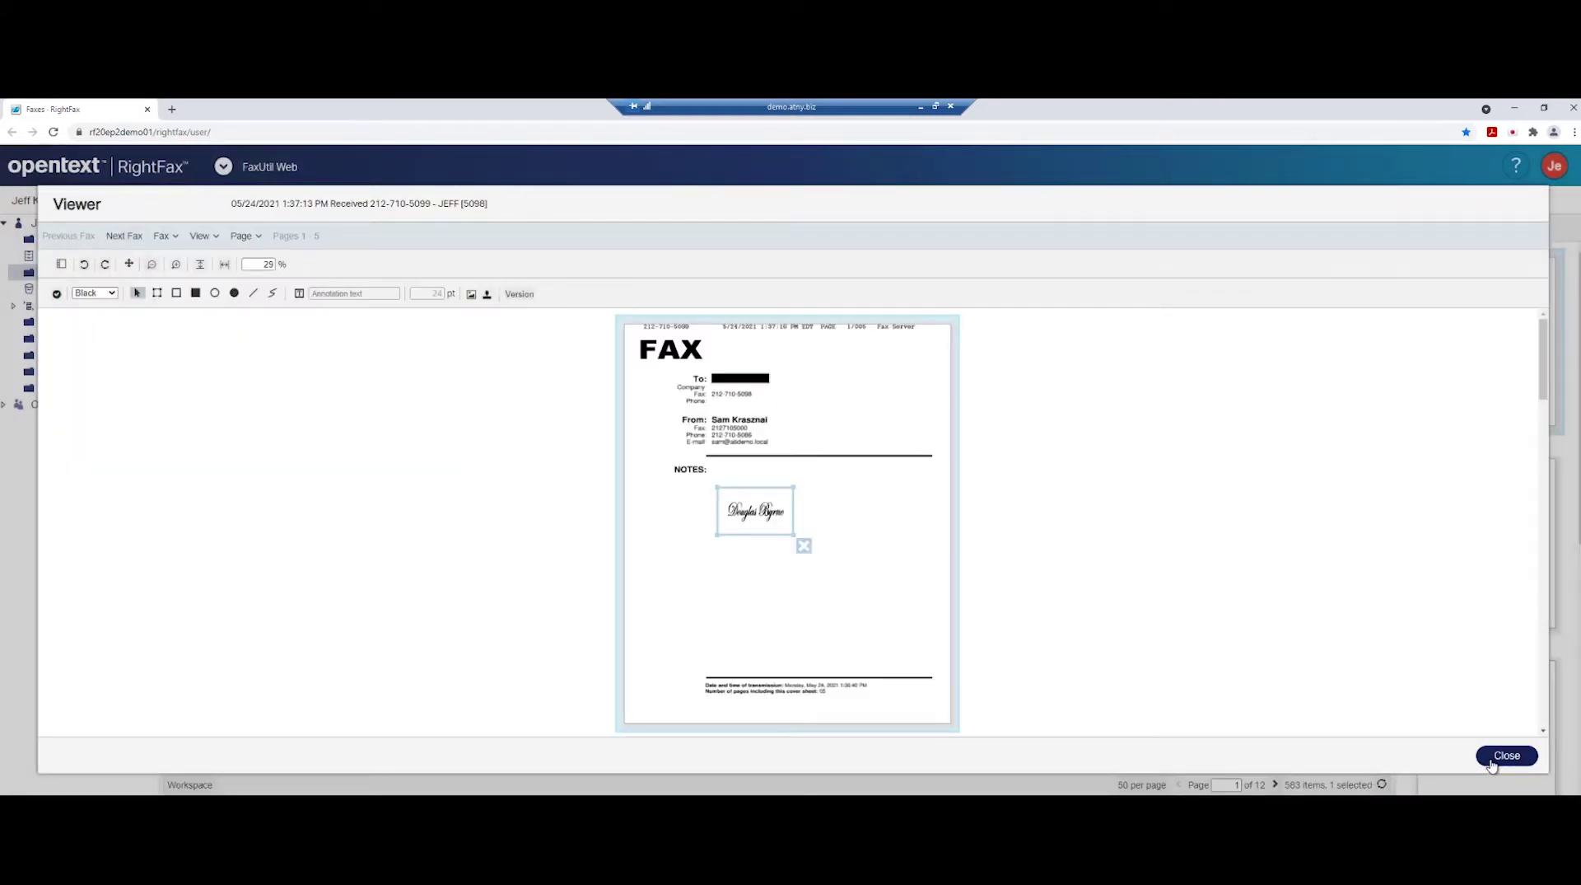
left_click(1490, 752)
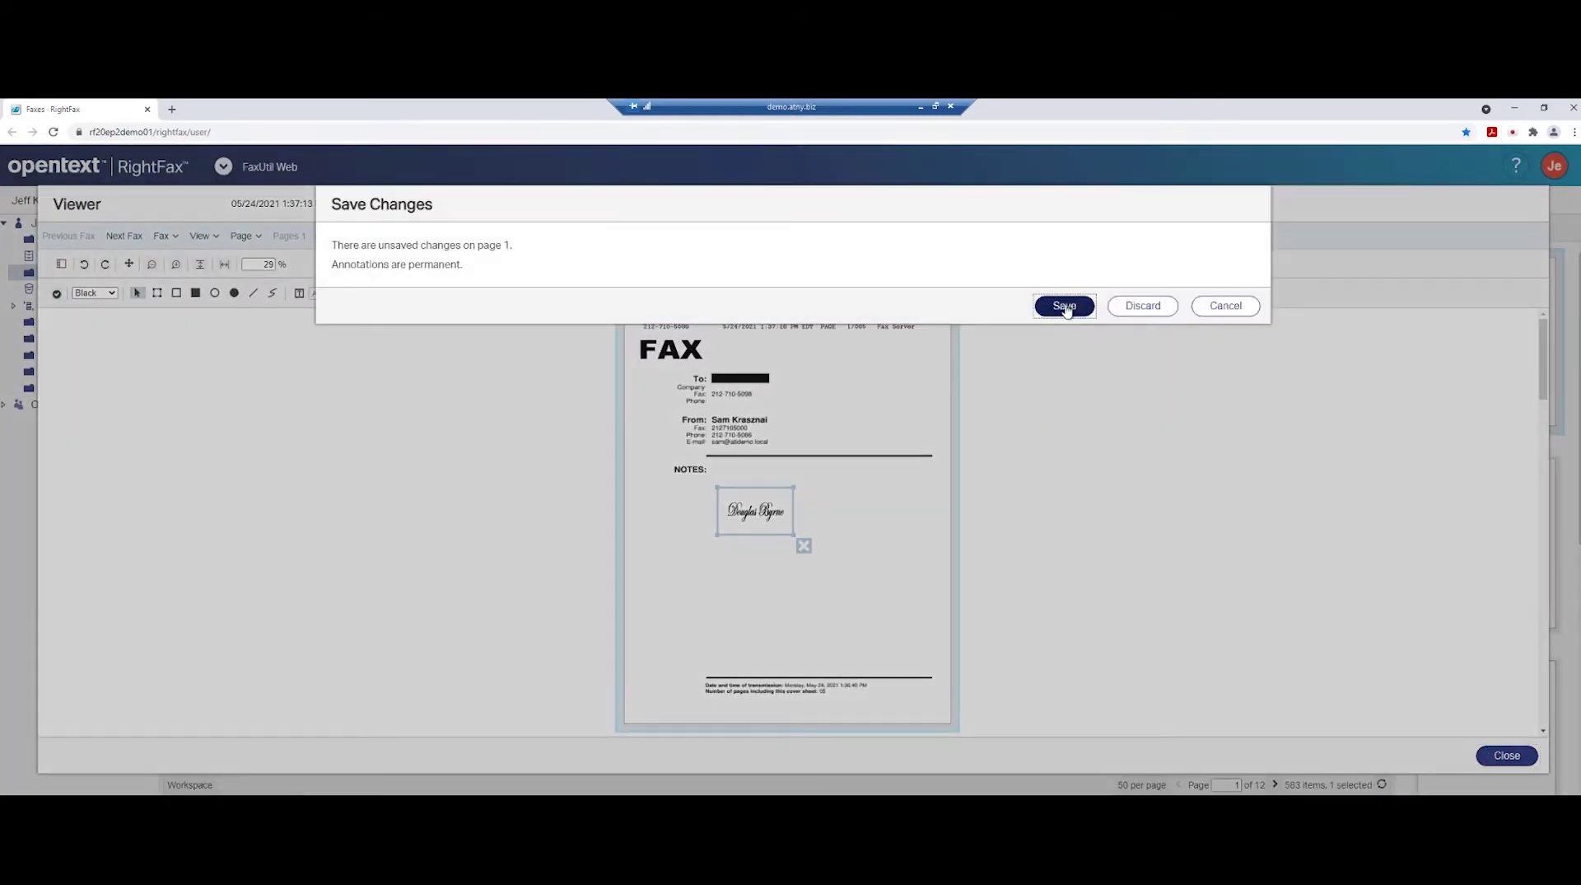
left_click(1064, 306)
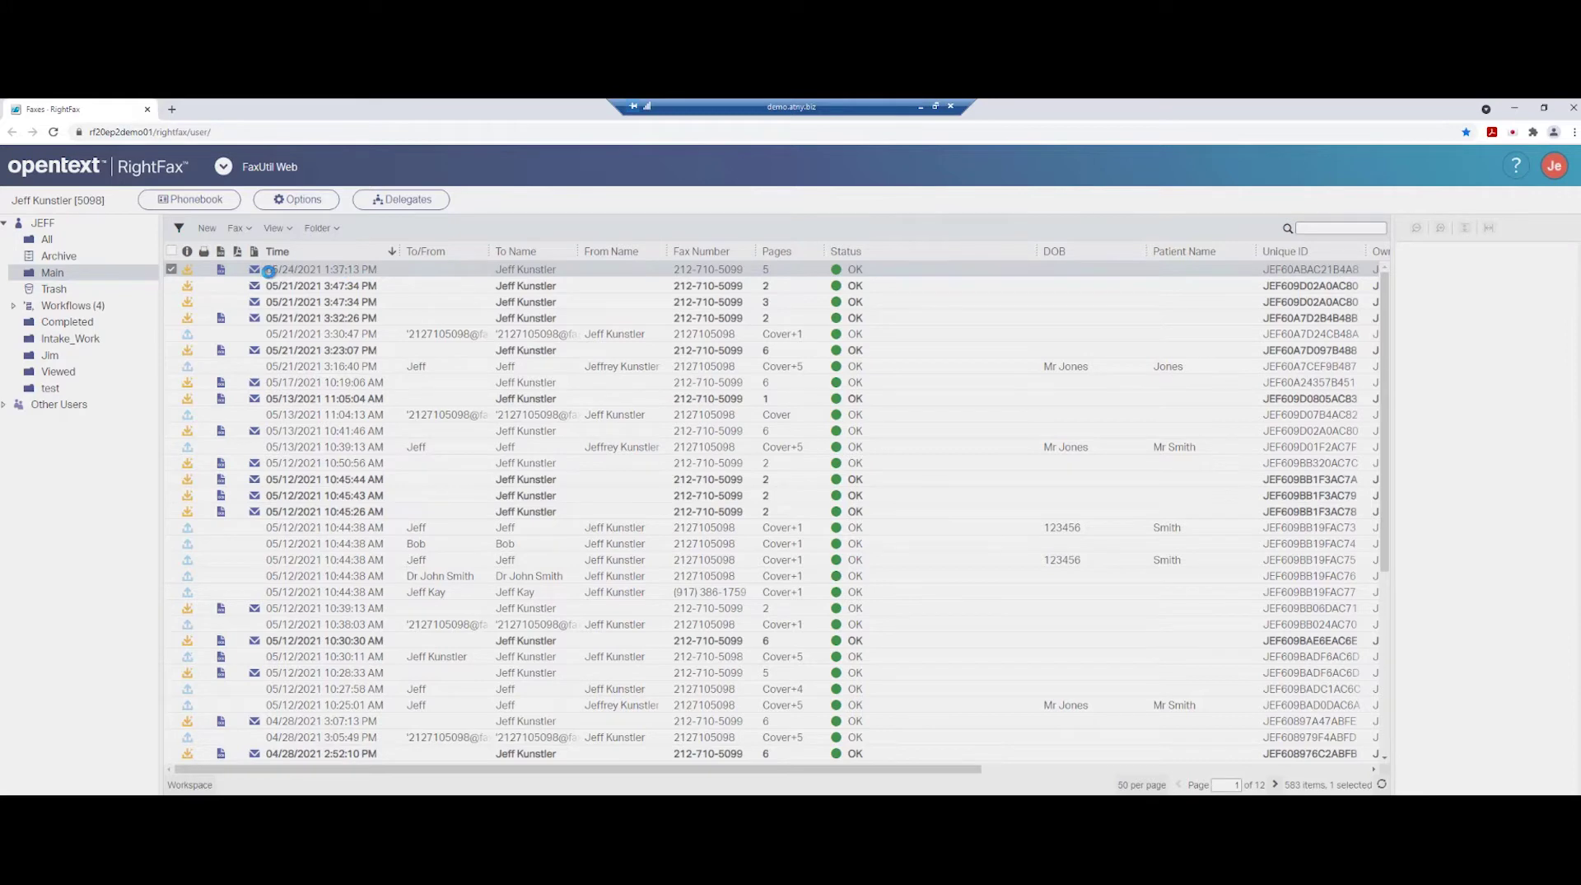
Reopen the annotated fax and compare the original and annotated versions via the Version list.
left_click(272, 272)
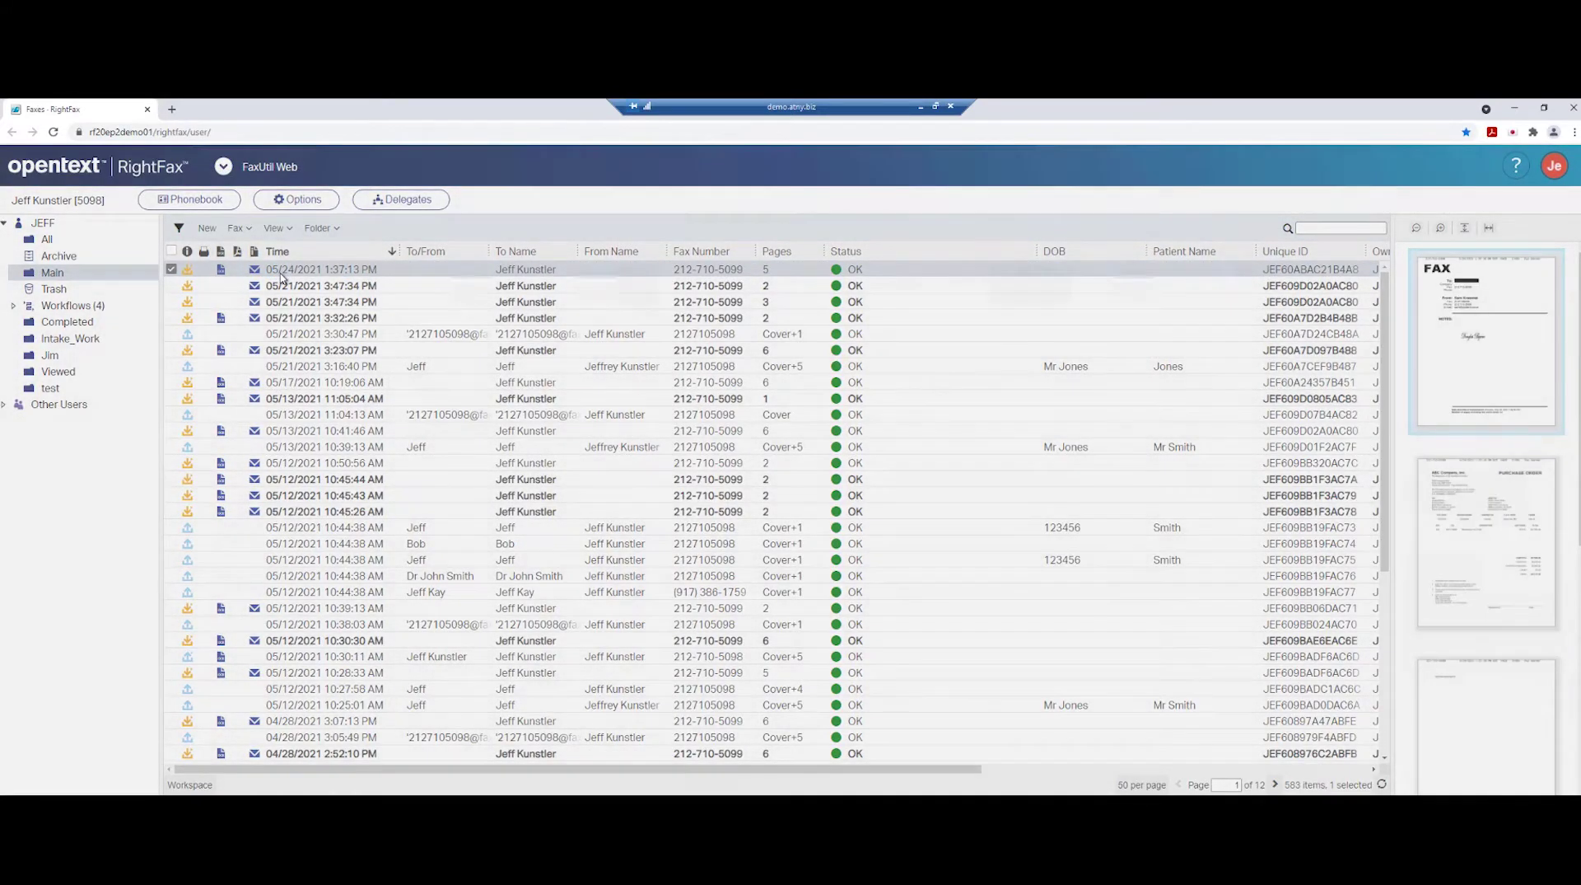
double_click(280, 274)
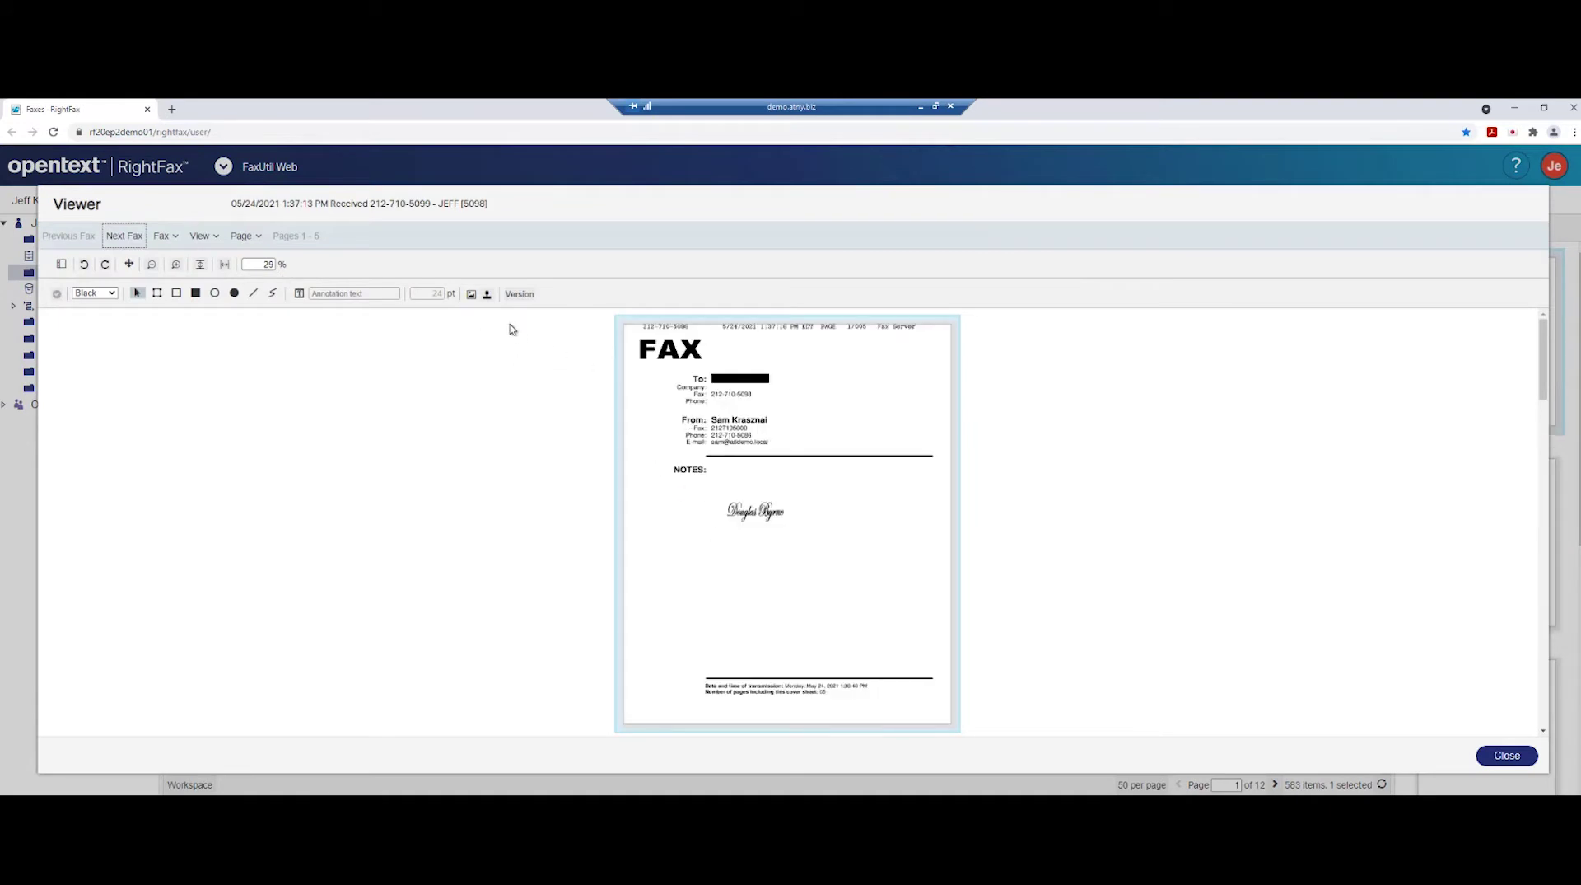
left_click(521, 294)
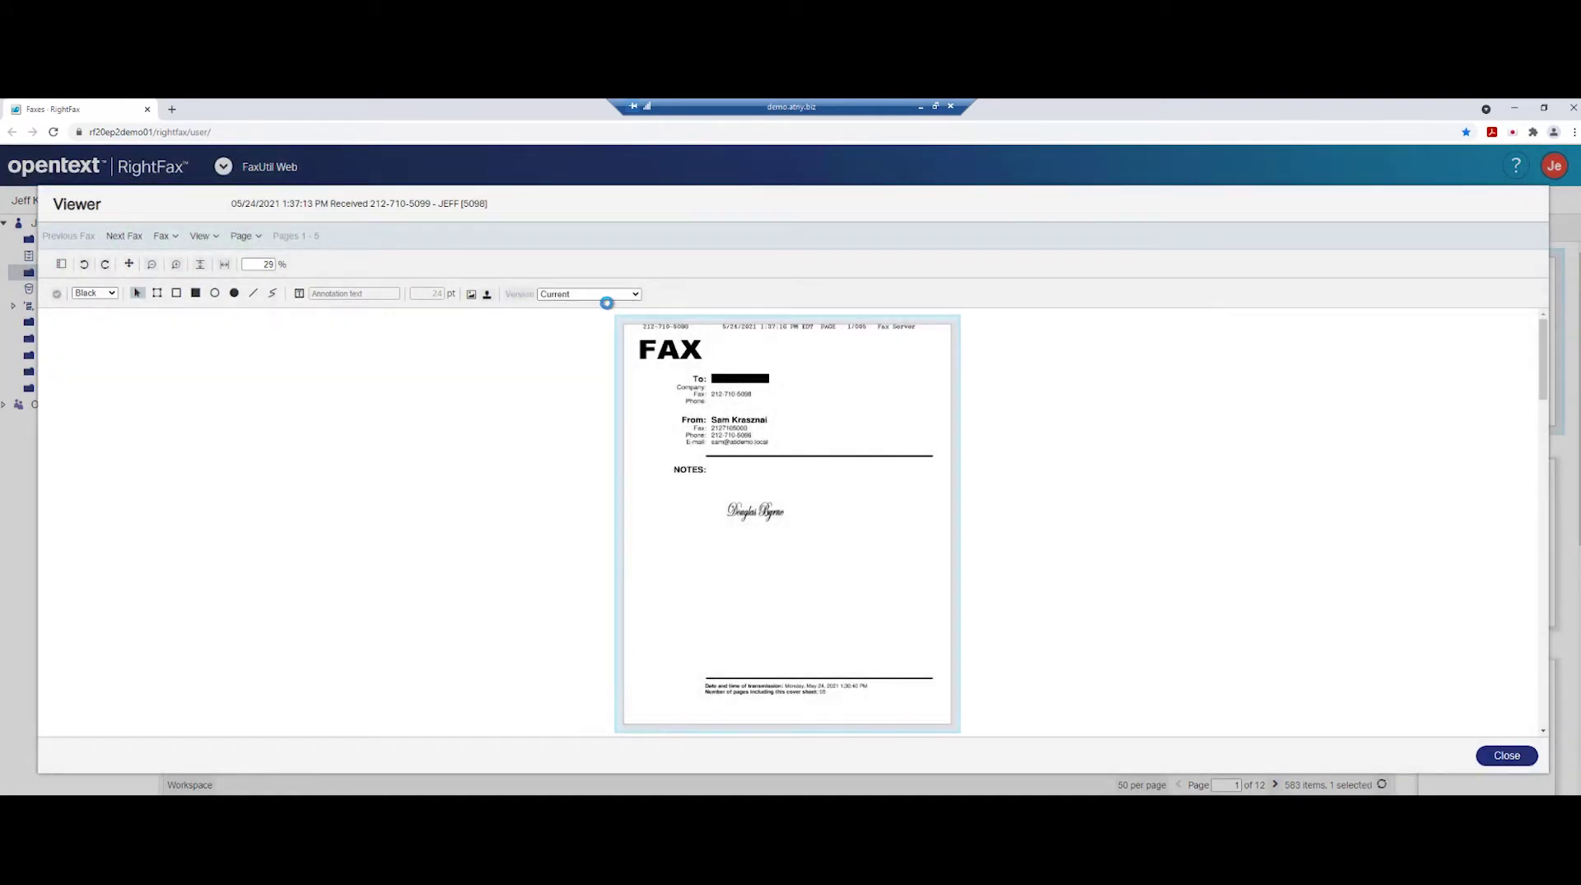
left_click(639, 295)
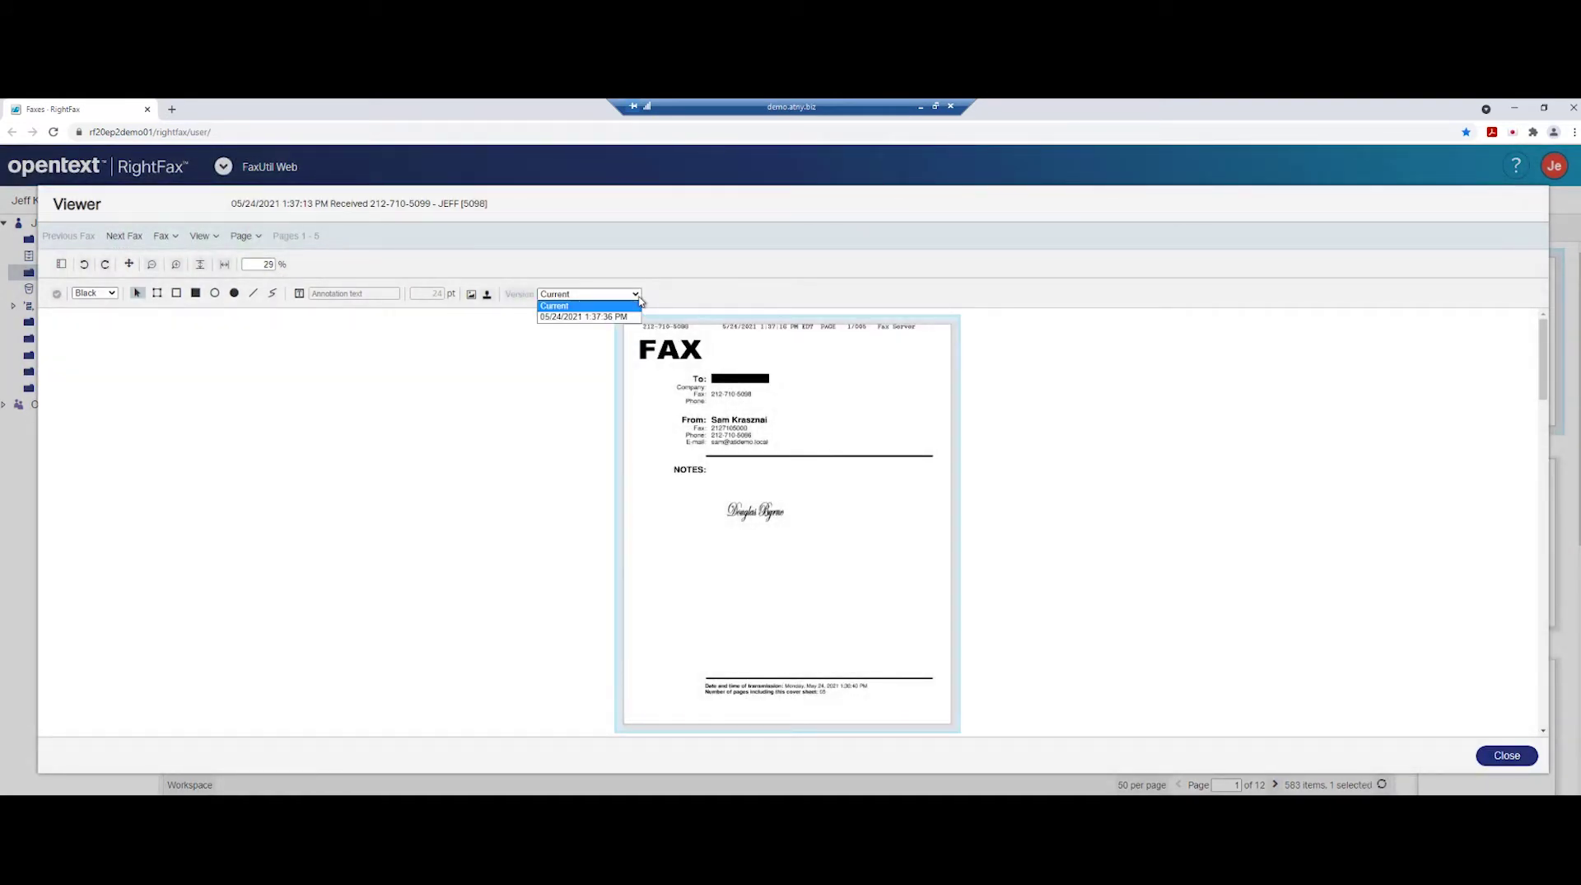
left_click(559, 318)
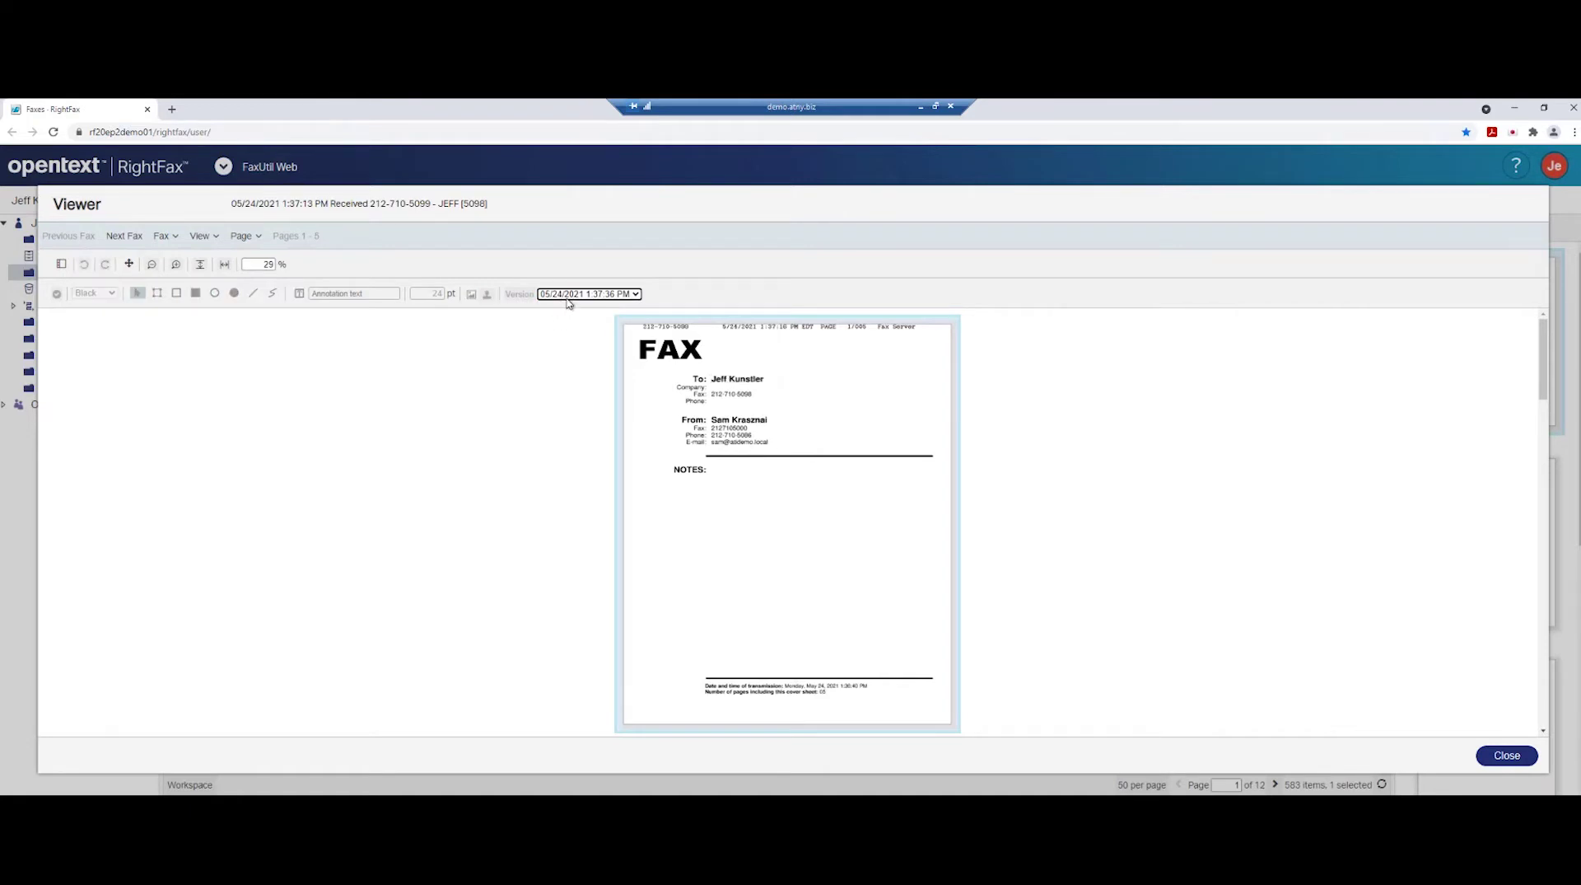
left_click(165, 238)
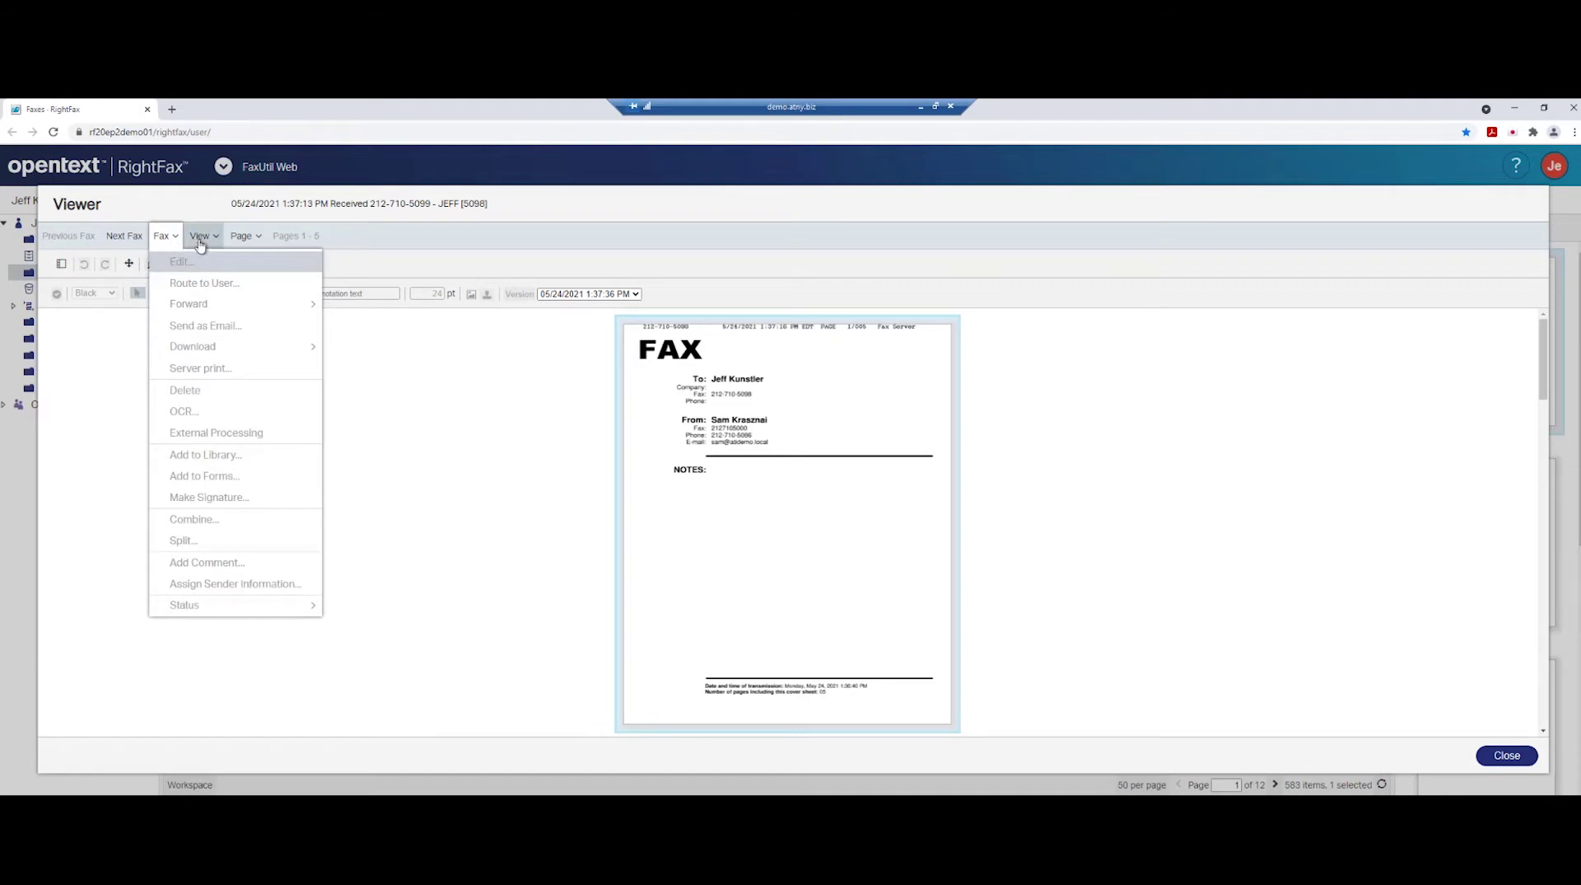
left_click(201, 239)
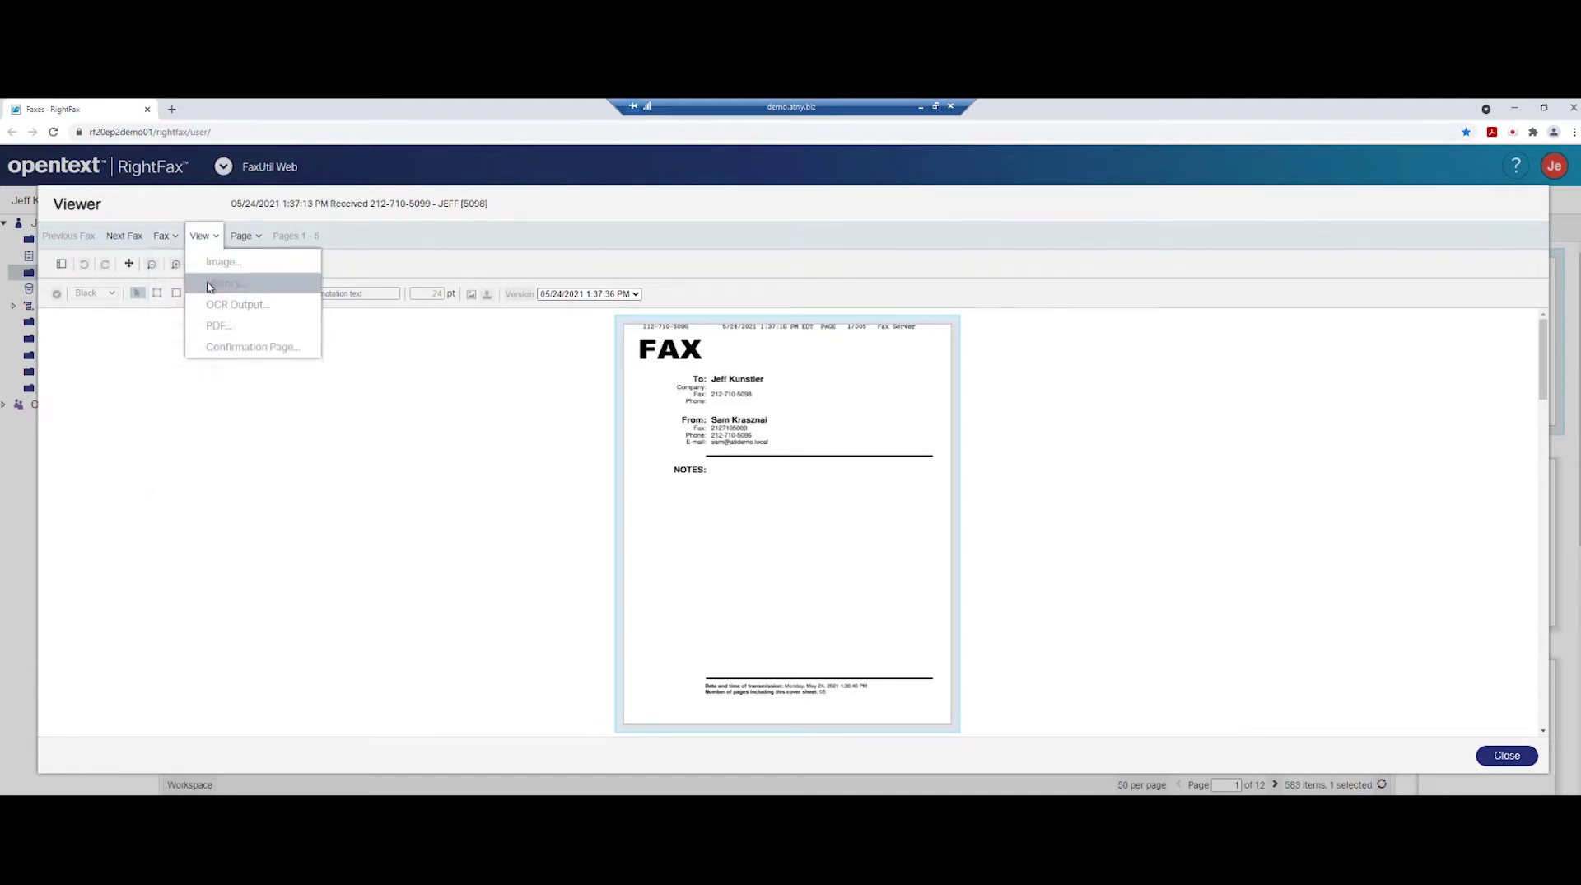
left_click(209, 283)
left_click(589, 294)
left_click(576, 301)
Check the fax History for the annotation record, then close it and the Viewer.
left_click(202, 235)
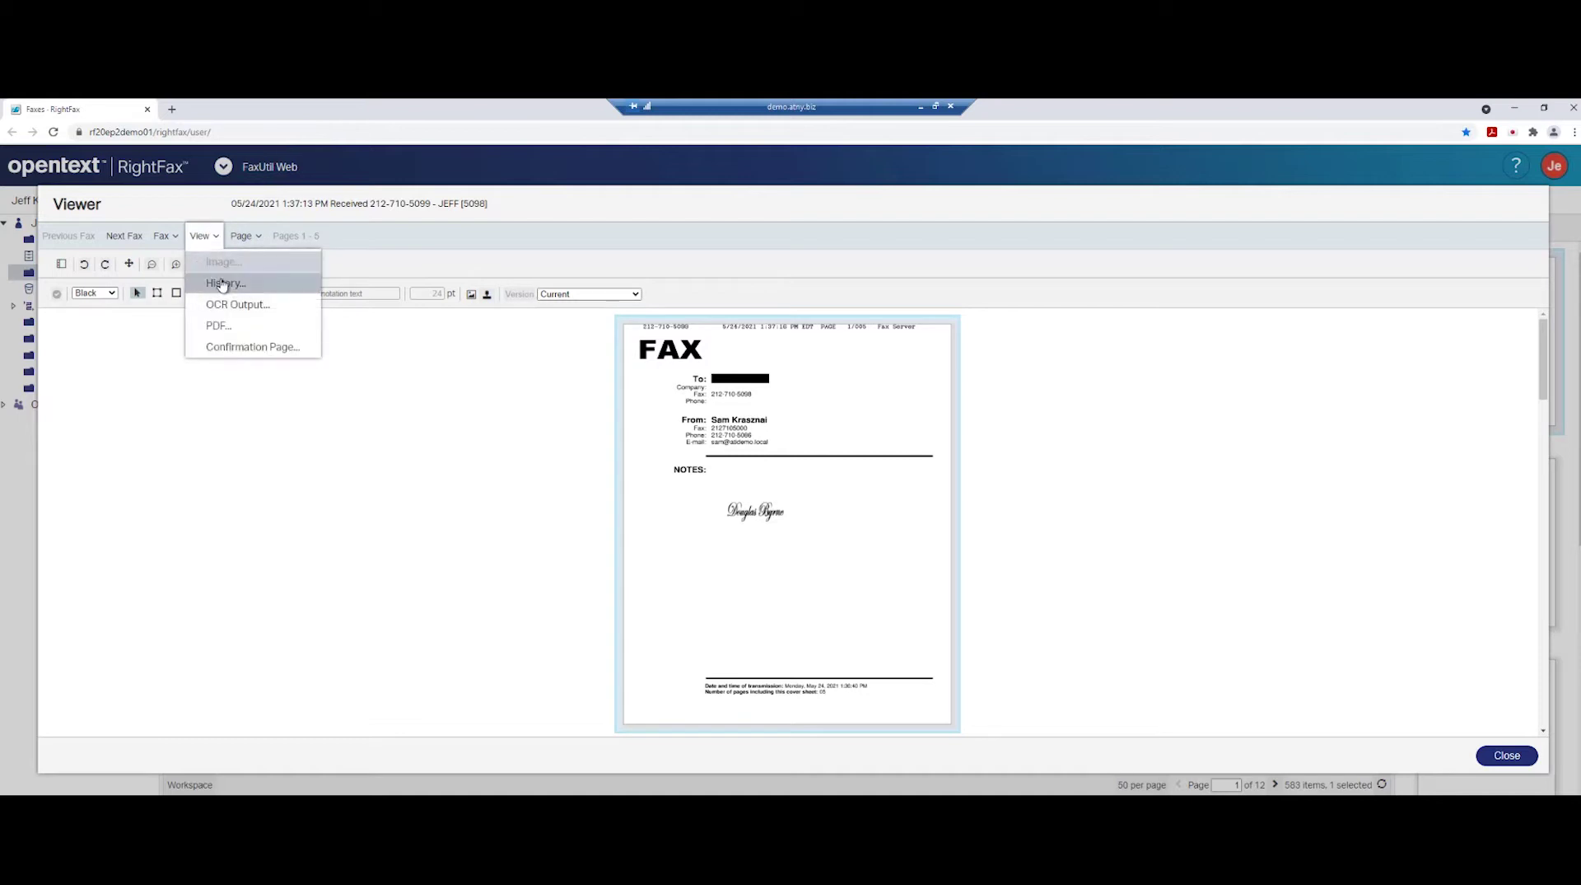
left_click(222, 283)
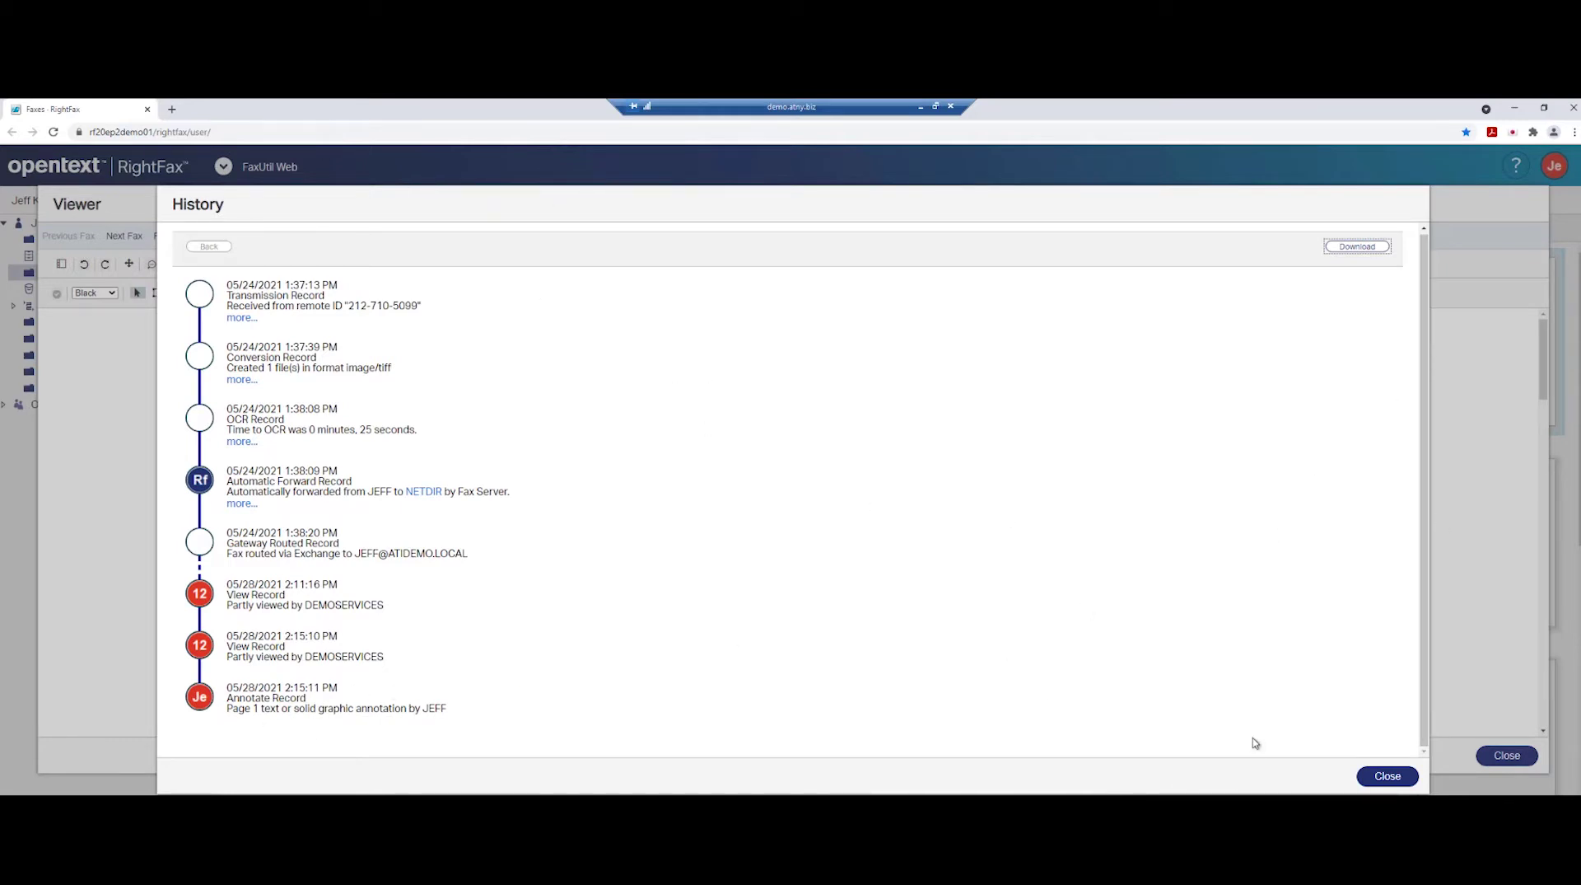
left_click(1381, 779)
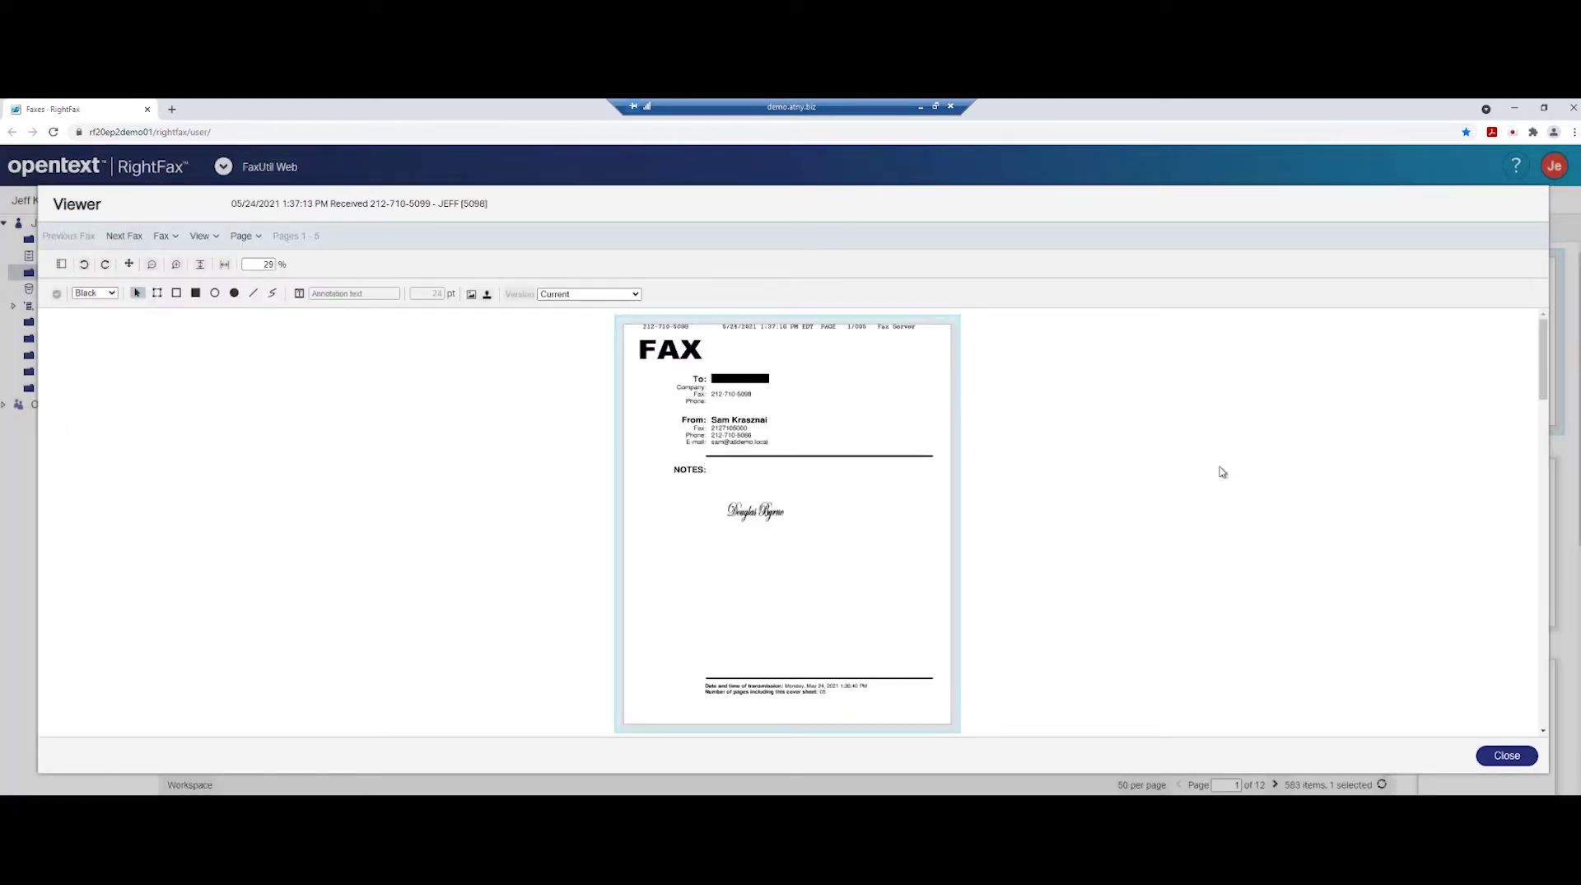
left_click(1506, 756)
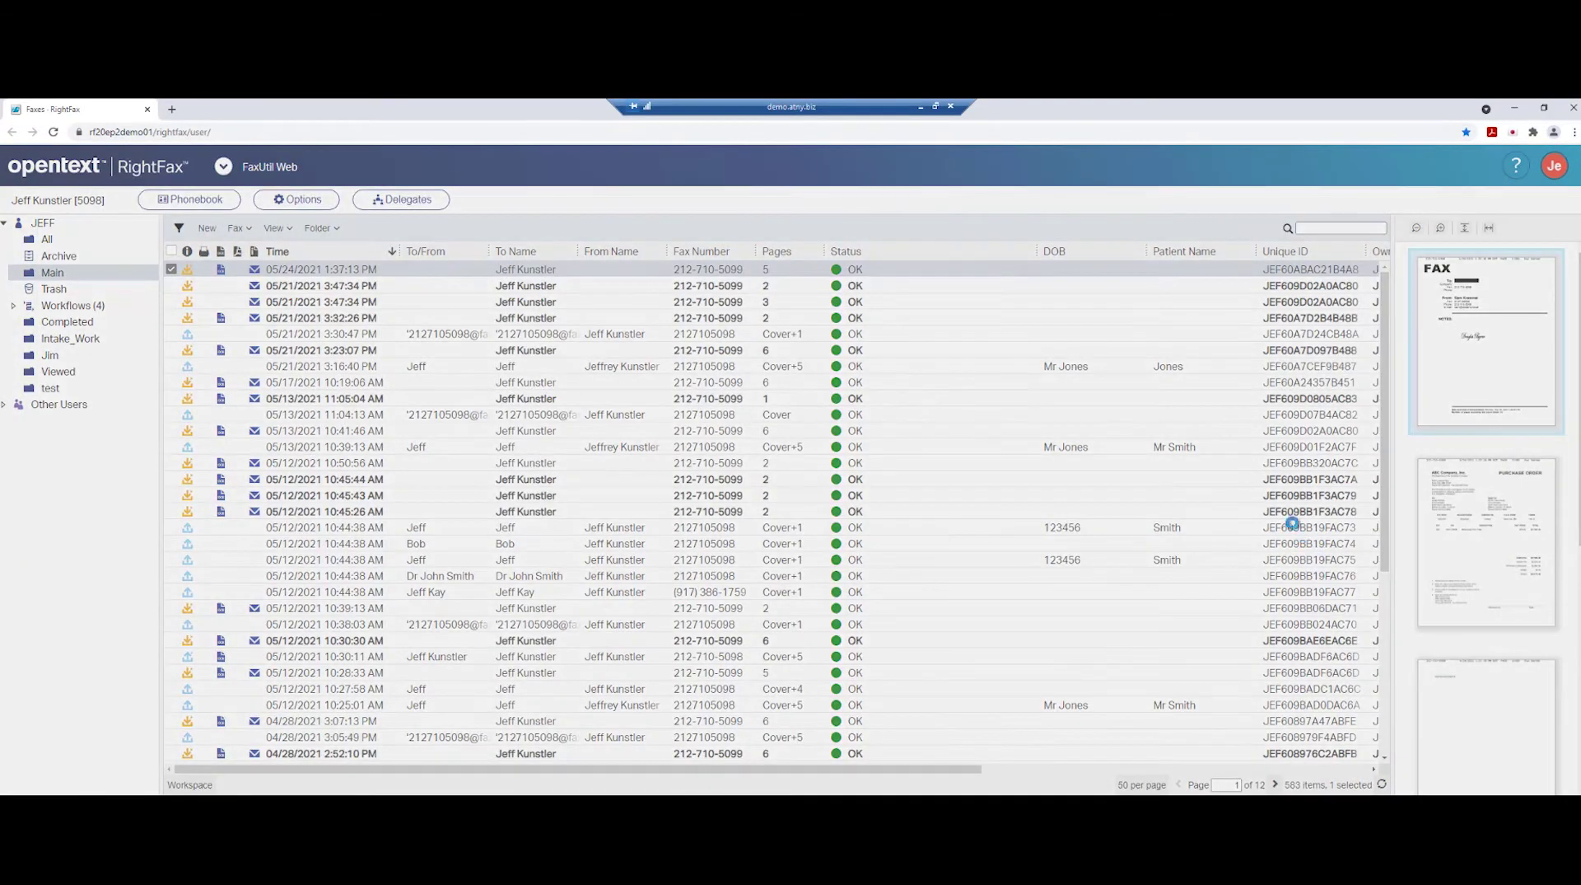
Start a new fax addressed to a recent number, matched to the JEFF phonebook recipient.
left_click(315, 272)
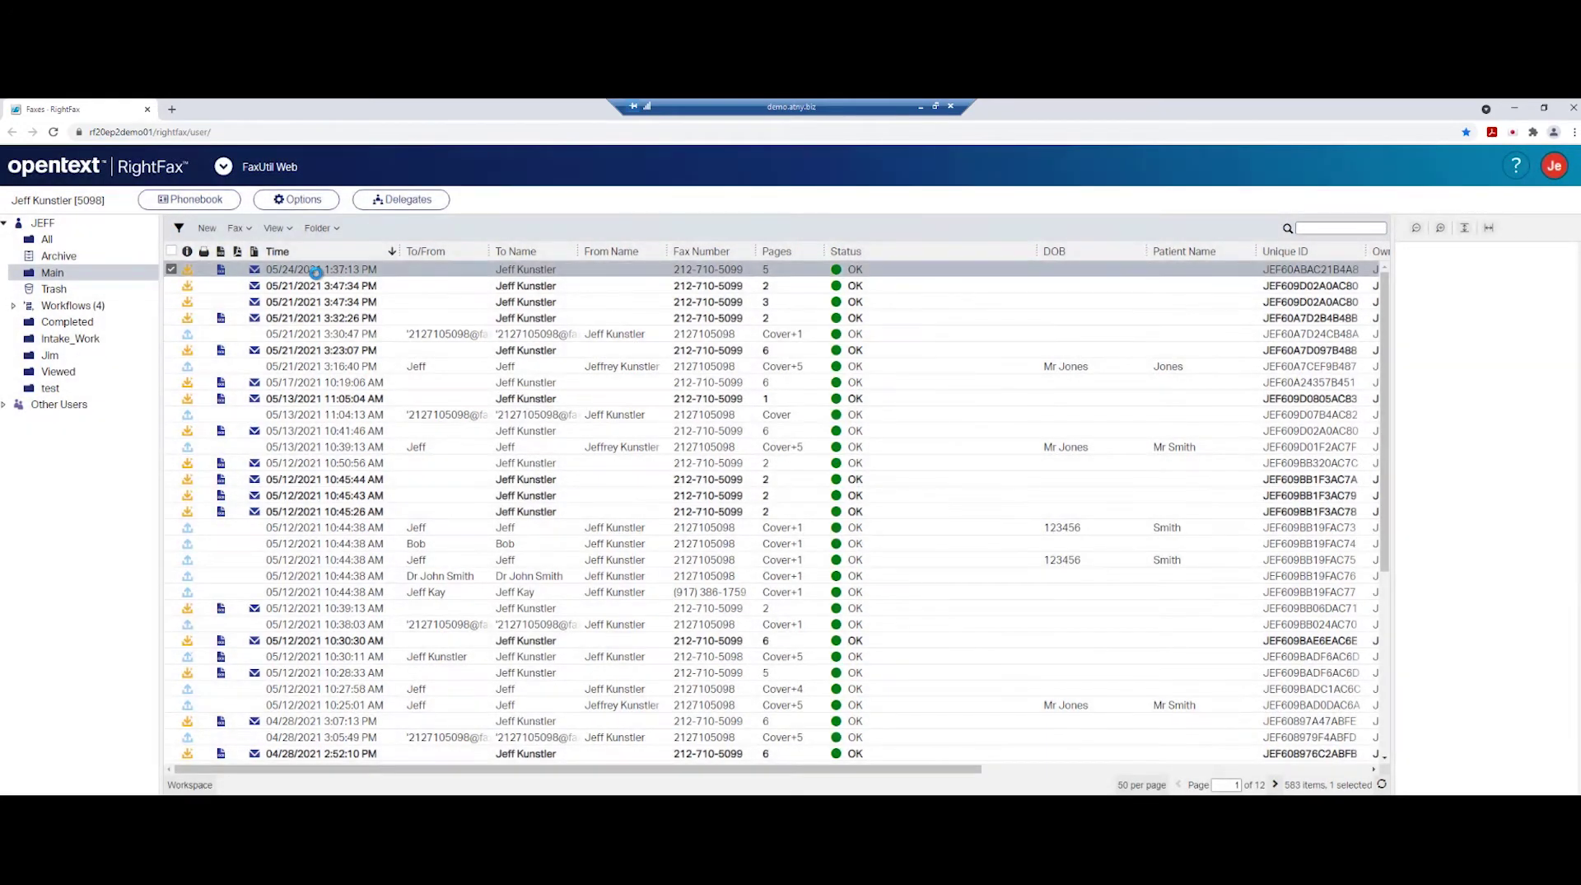
left_click(201, 229)
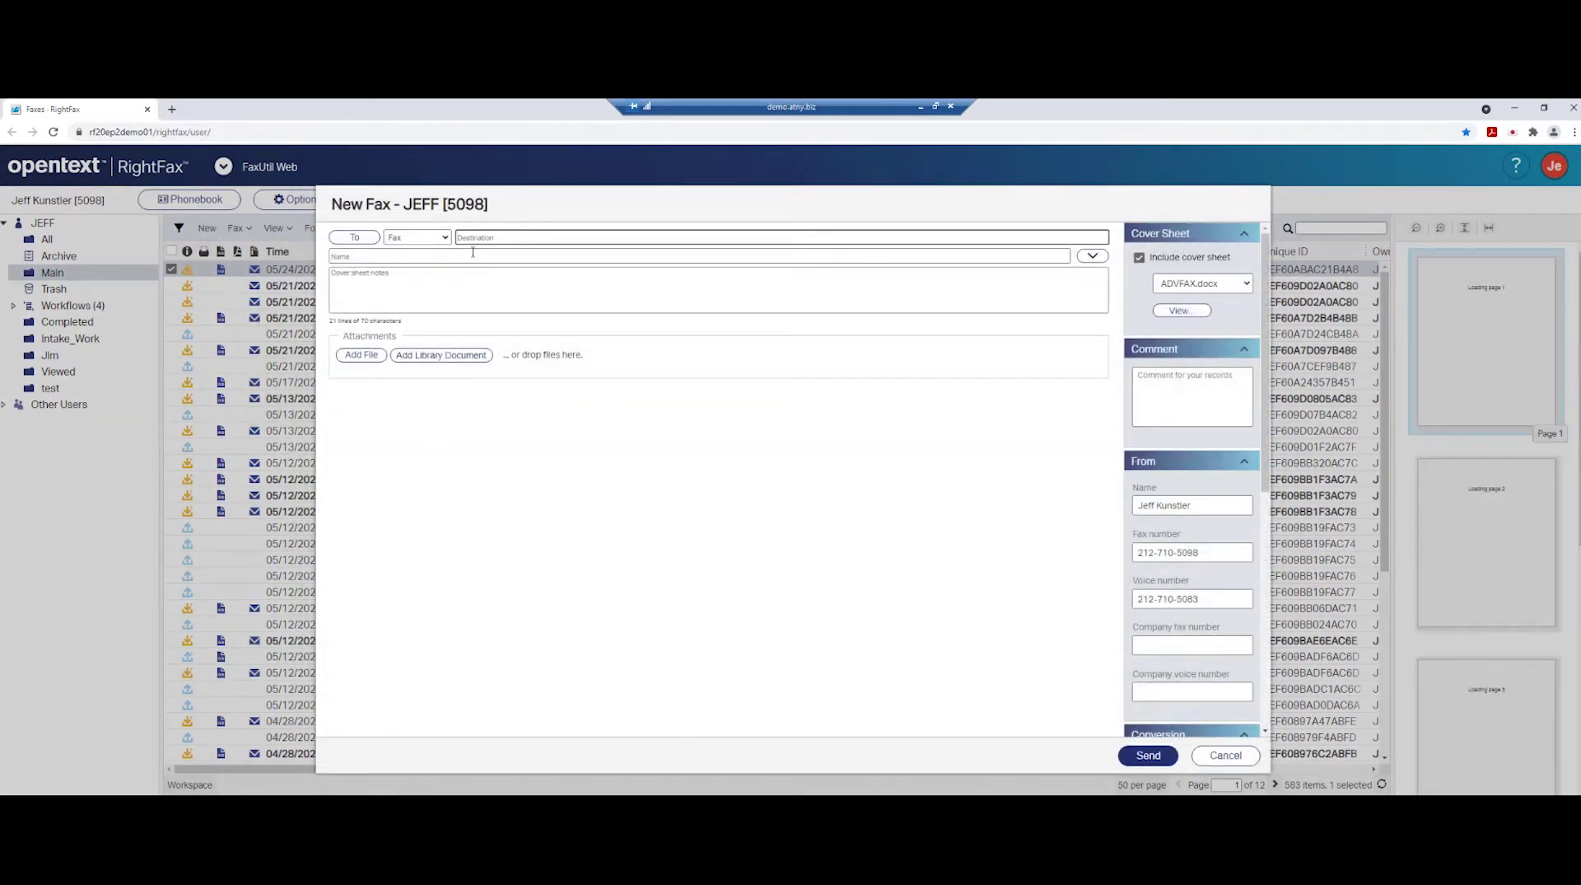
left_click(465, 238)
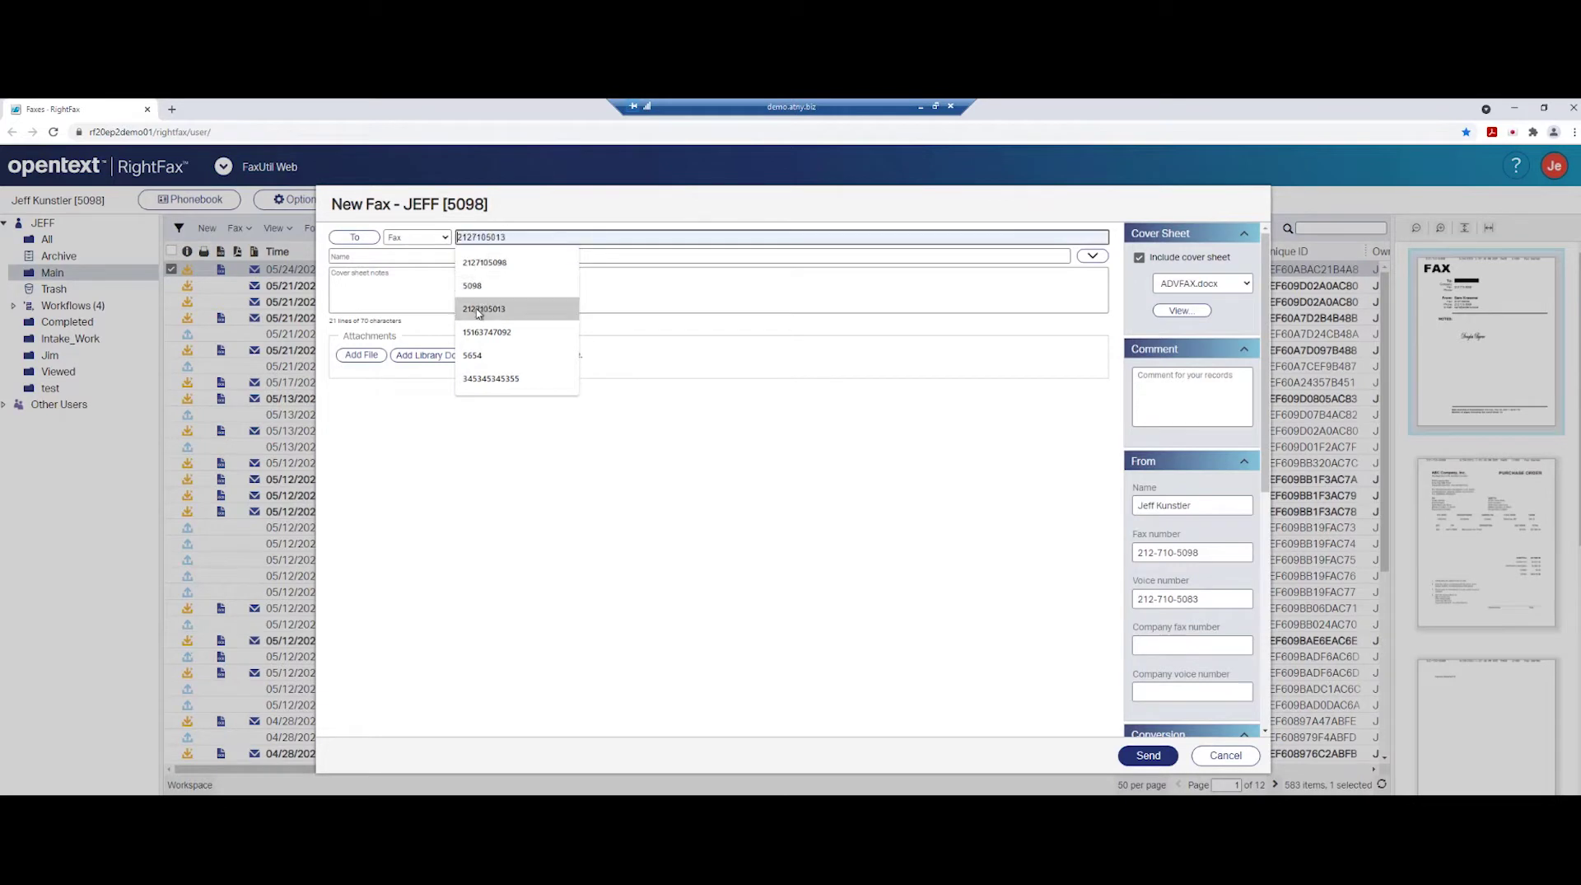
left_click(489, 268)
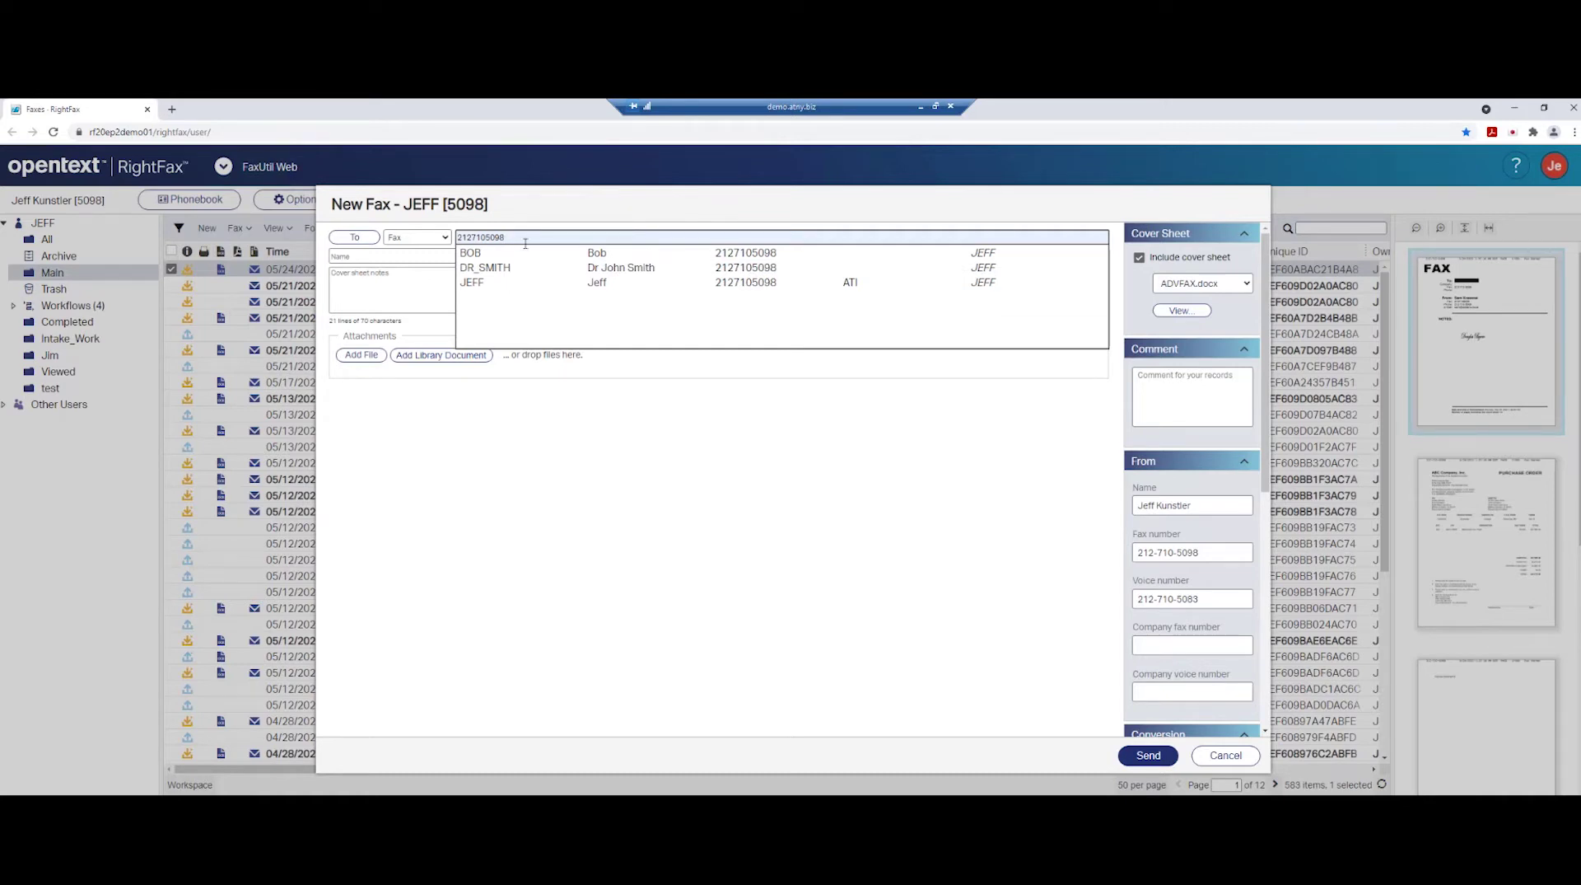
left_click(728, 283)
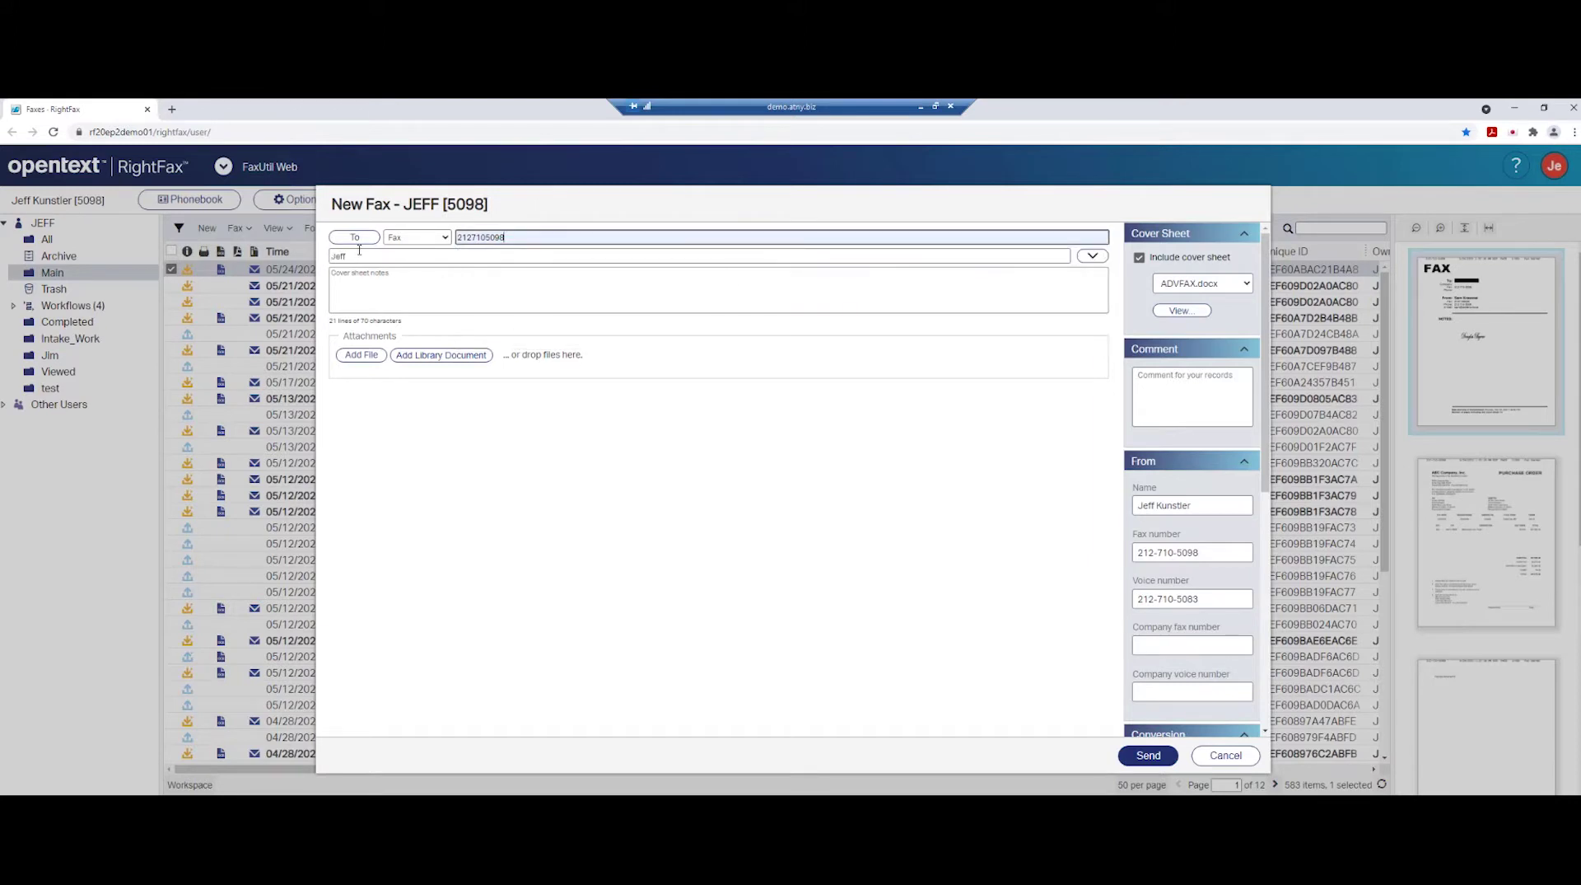
Clear the 123456 billing code and patient name, and begin the cover note 'This is a note'.
left_click(1092, 256)
left_click_drag(394, 276, 331, 275)
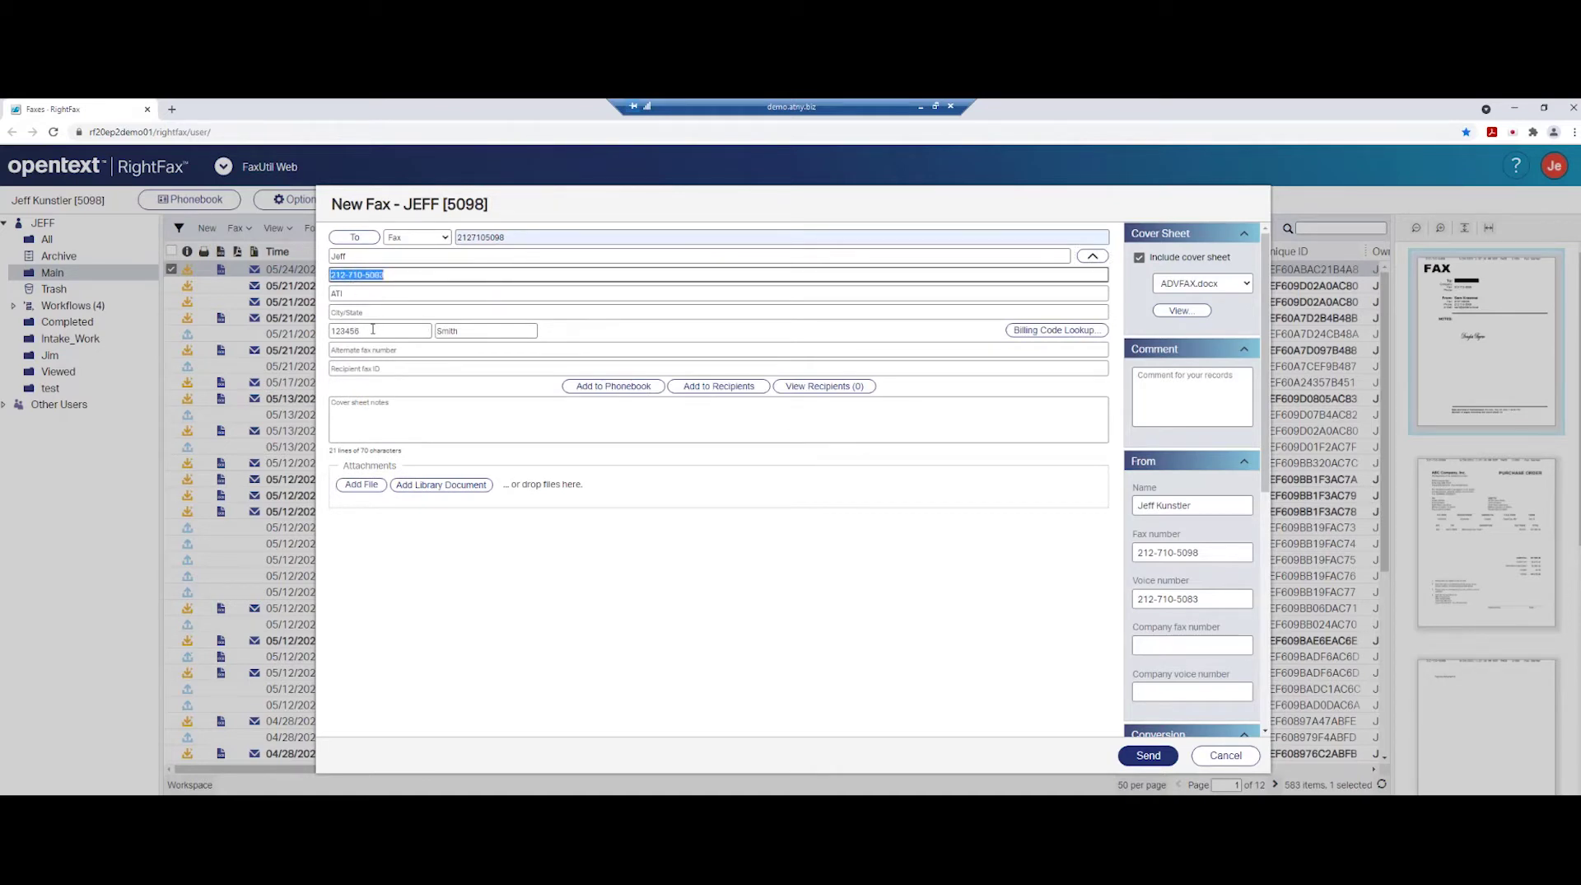
left_click_drag(377, 330, 250, 340)
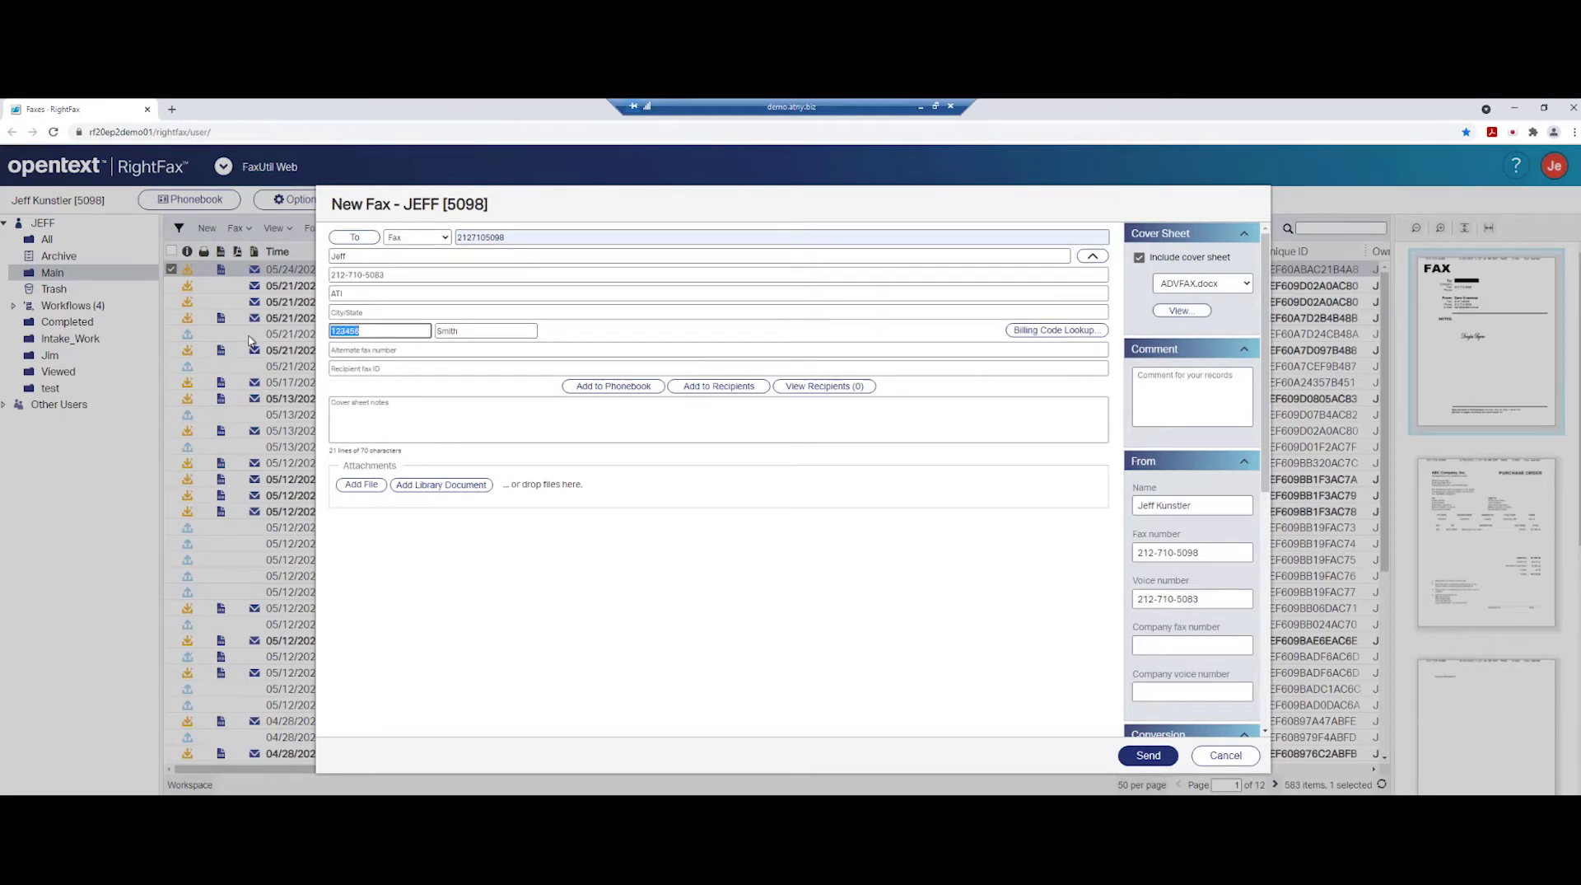
key("BackSpace")
key("Tab")
key("BackSpace")
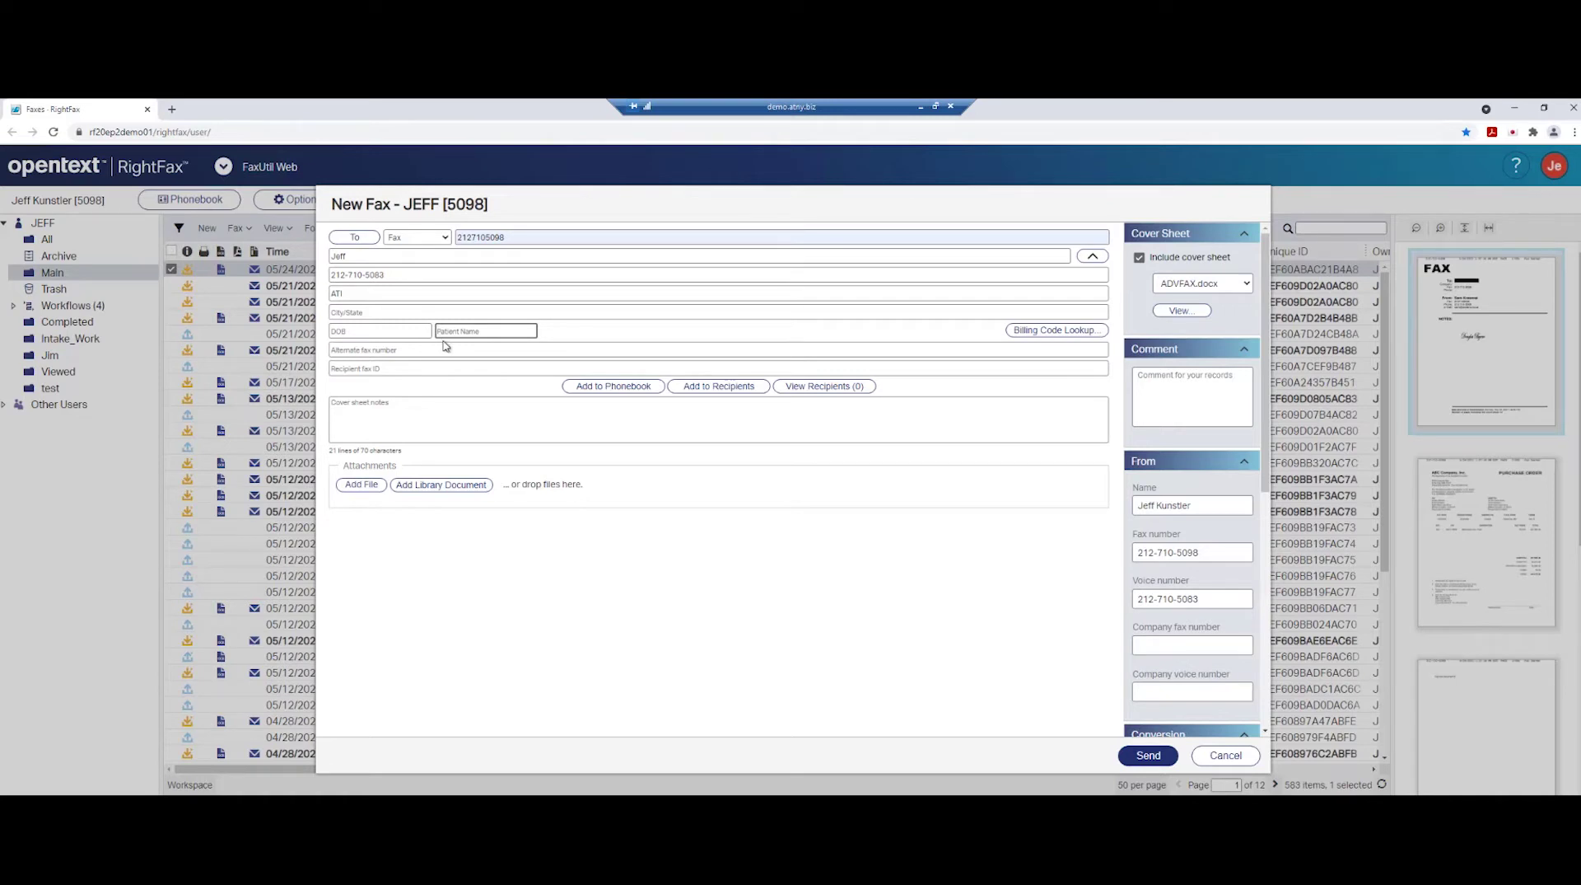
left_click(385, 414)
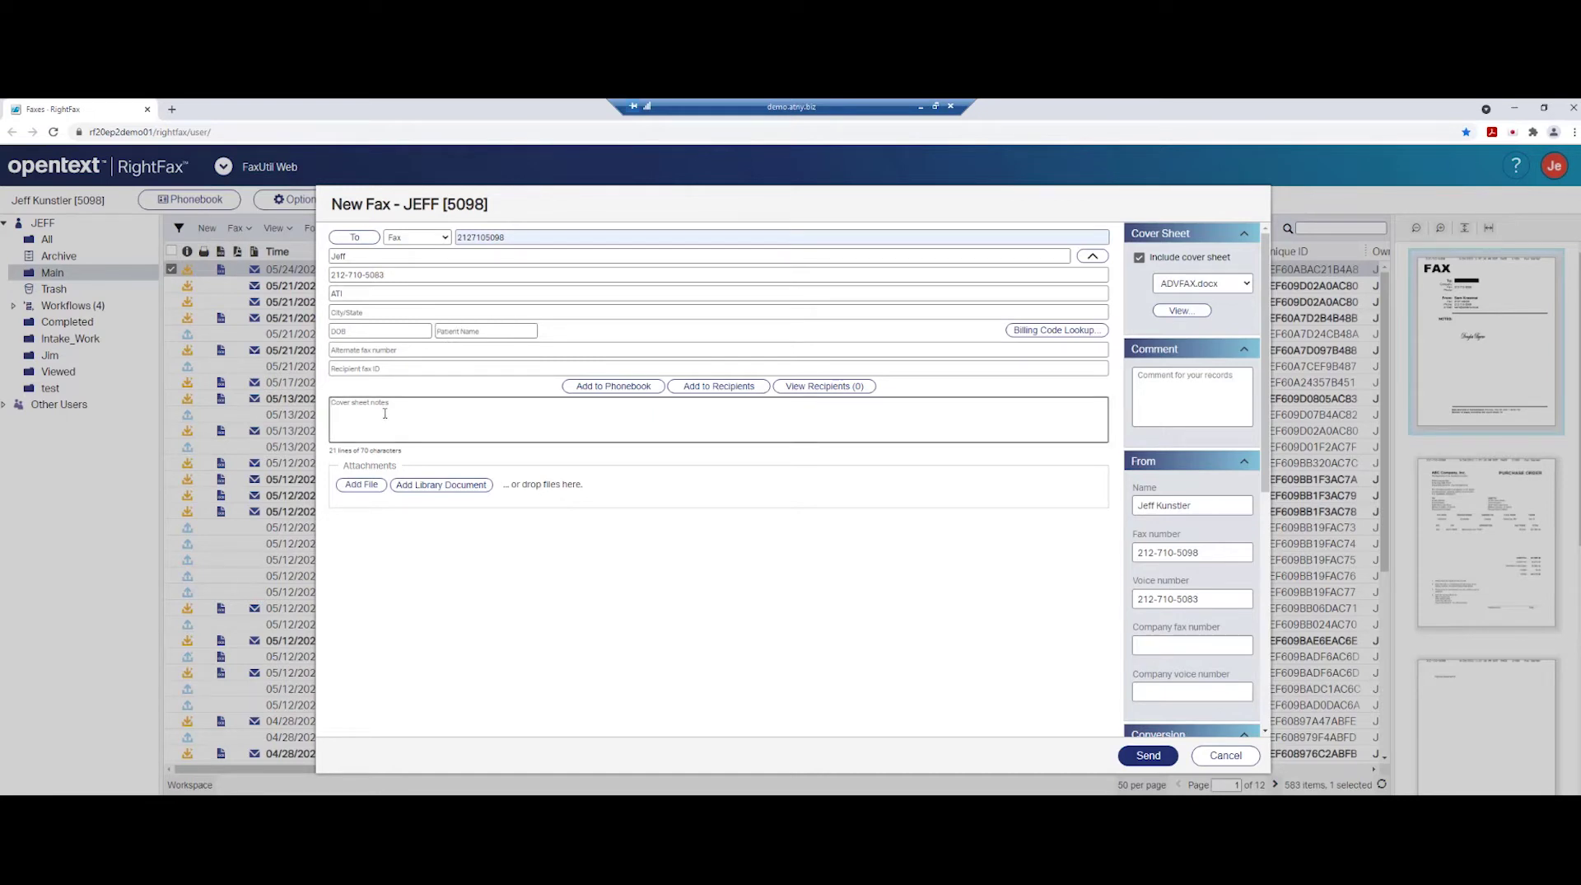
type("This is a note")
Attach FaxDocument_721.pdf from Downloads to the new fax.
left_click(365, 486)
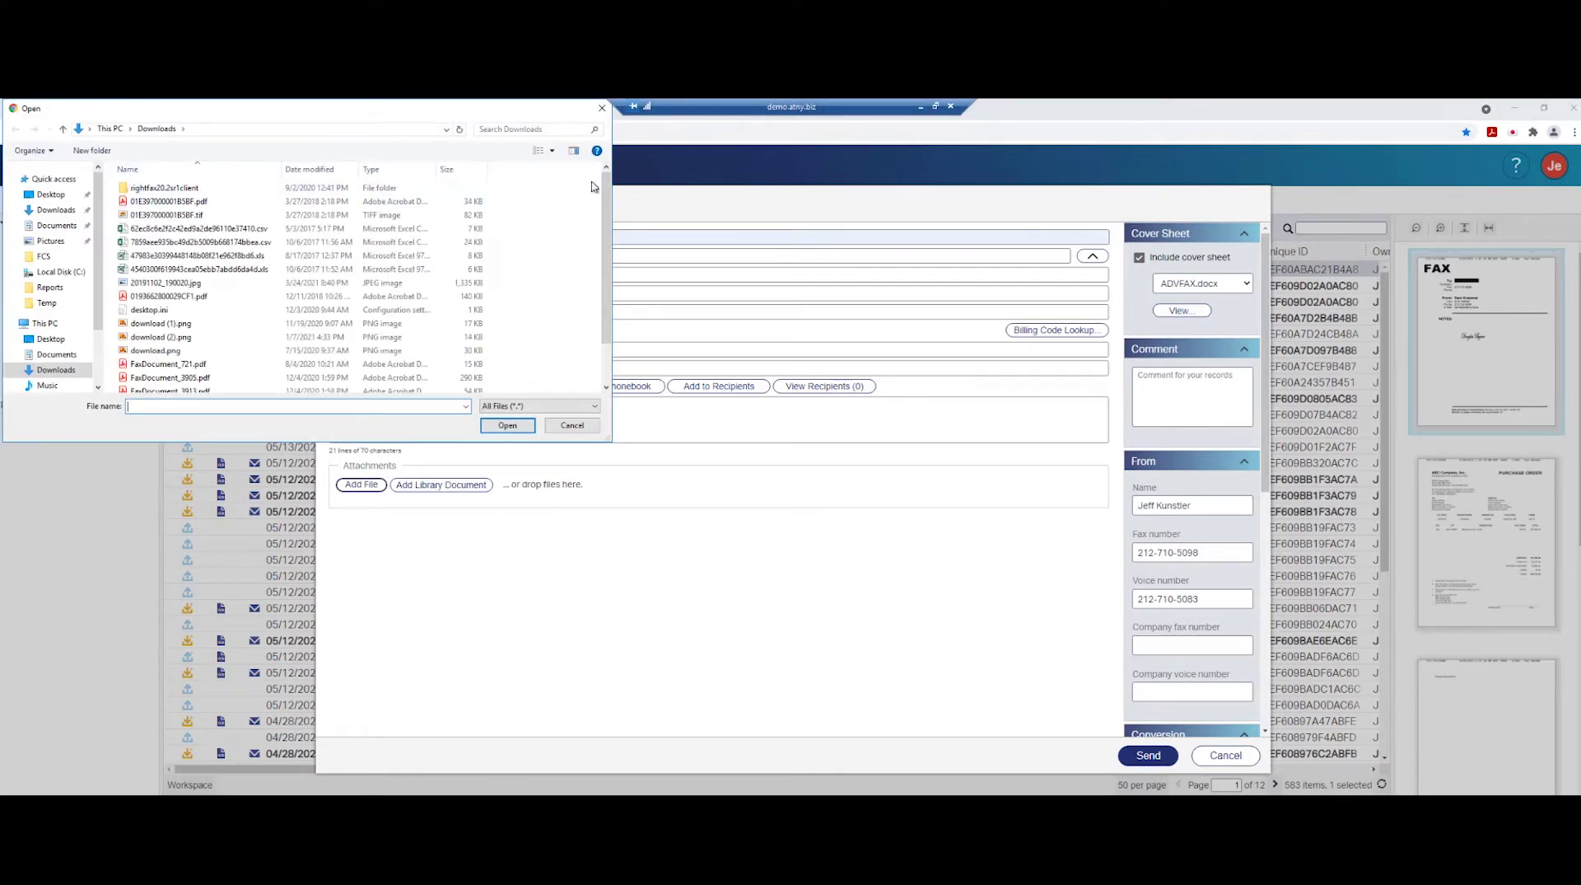
left_click_drag(604, 229, 602, 258)
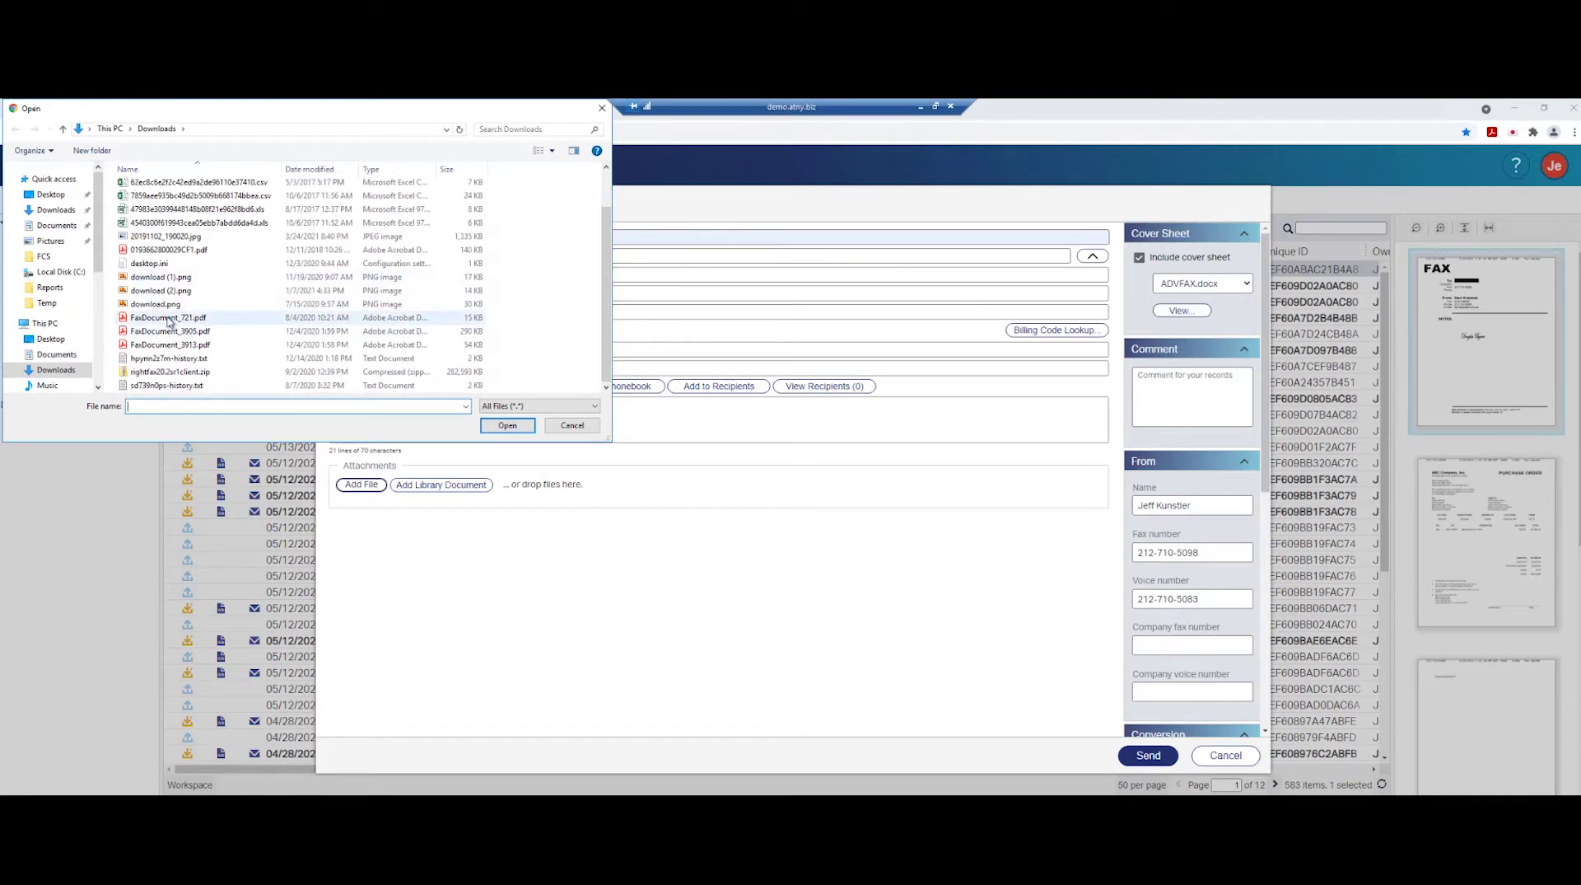
double_click(171, 321)
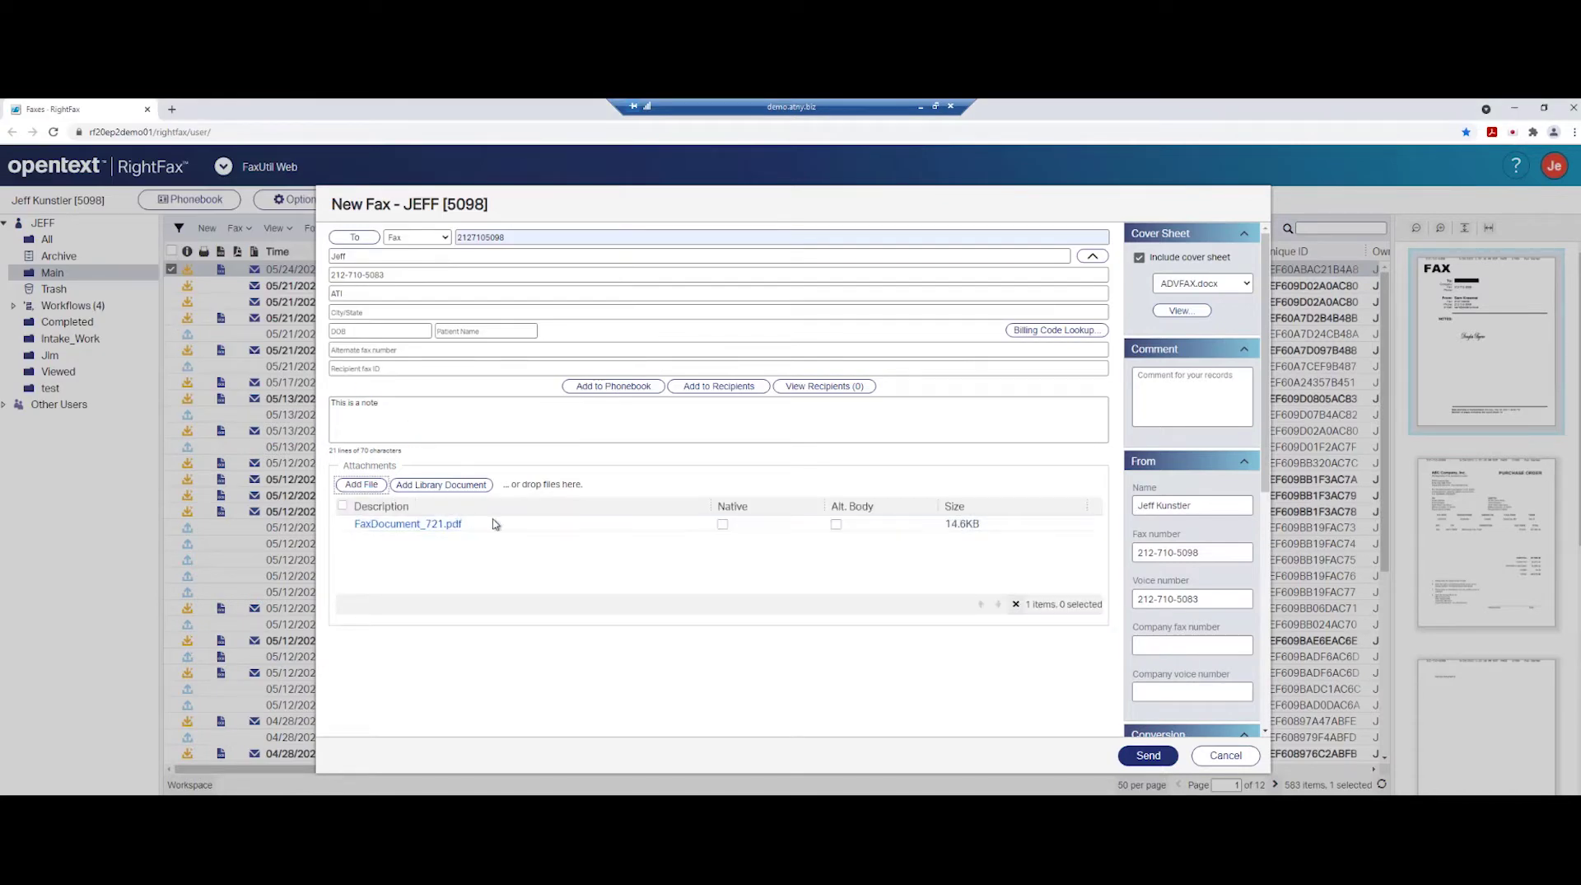
Attach the SAMPLELIBDOC library document to the fax.
left_click(435, 486)
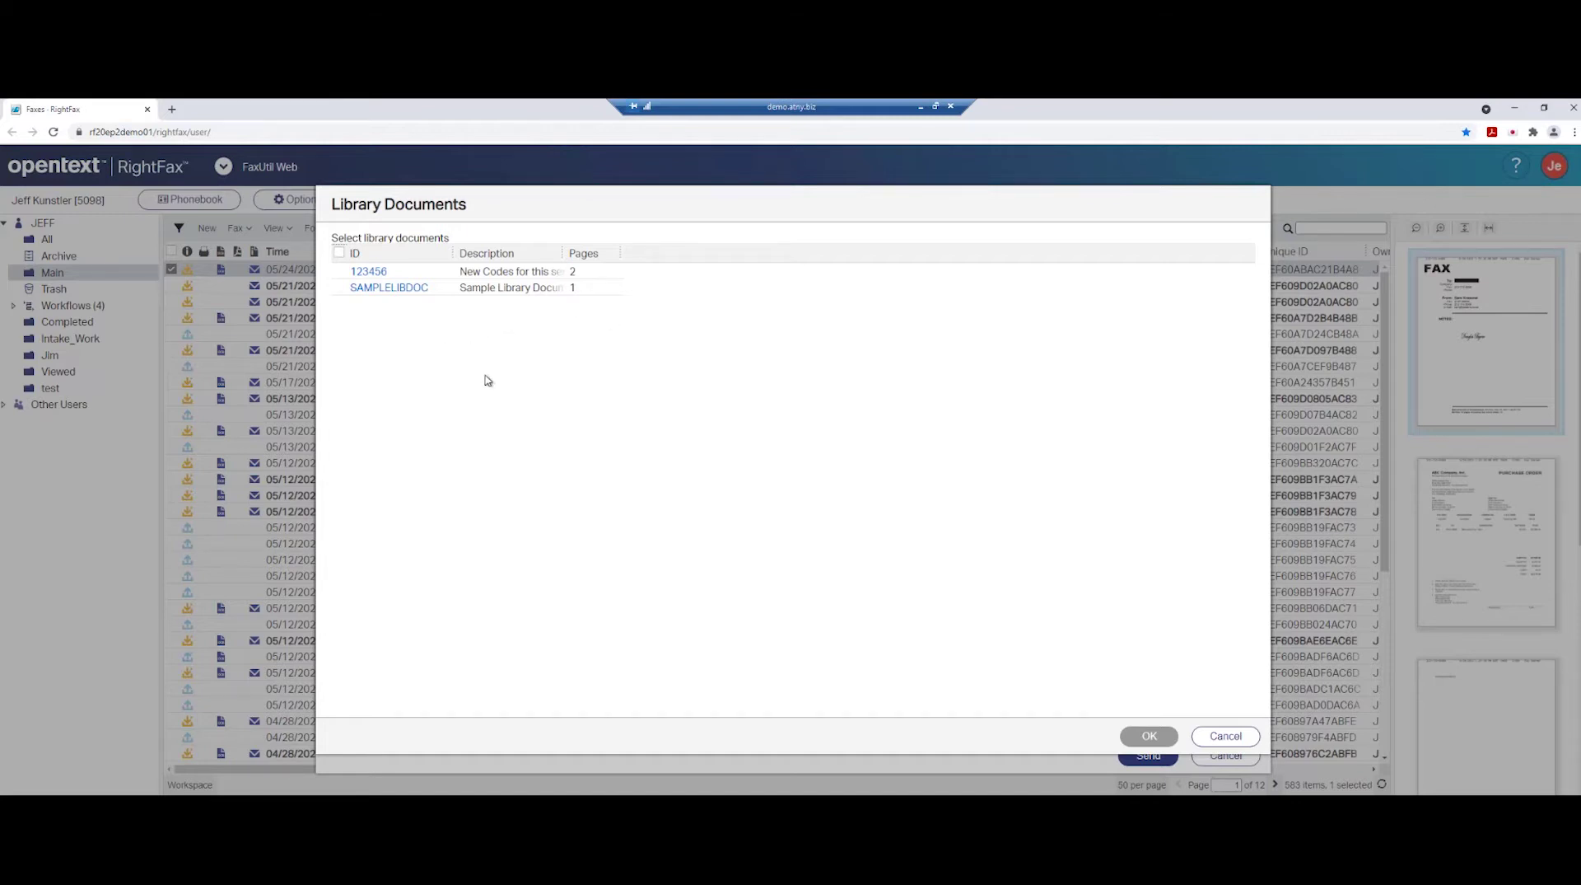
left_click(339, 288)
left_click(338, 289)
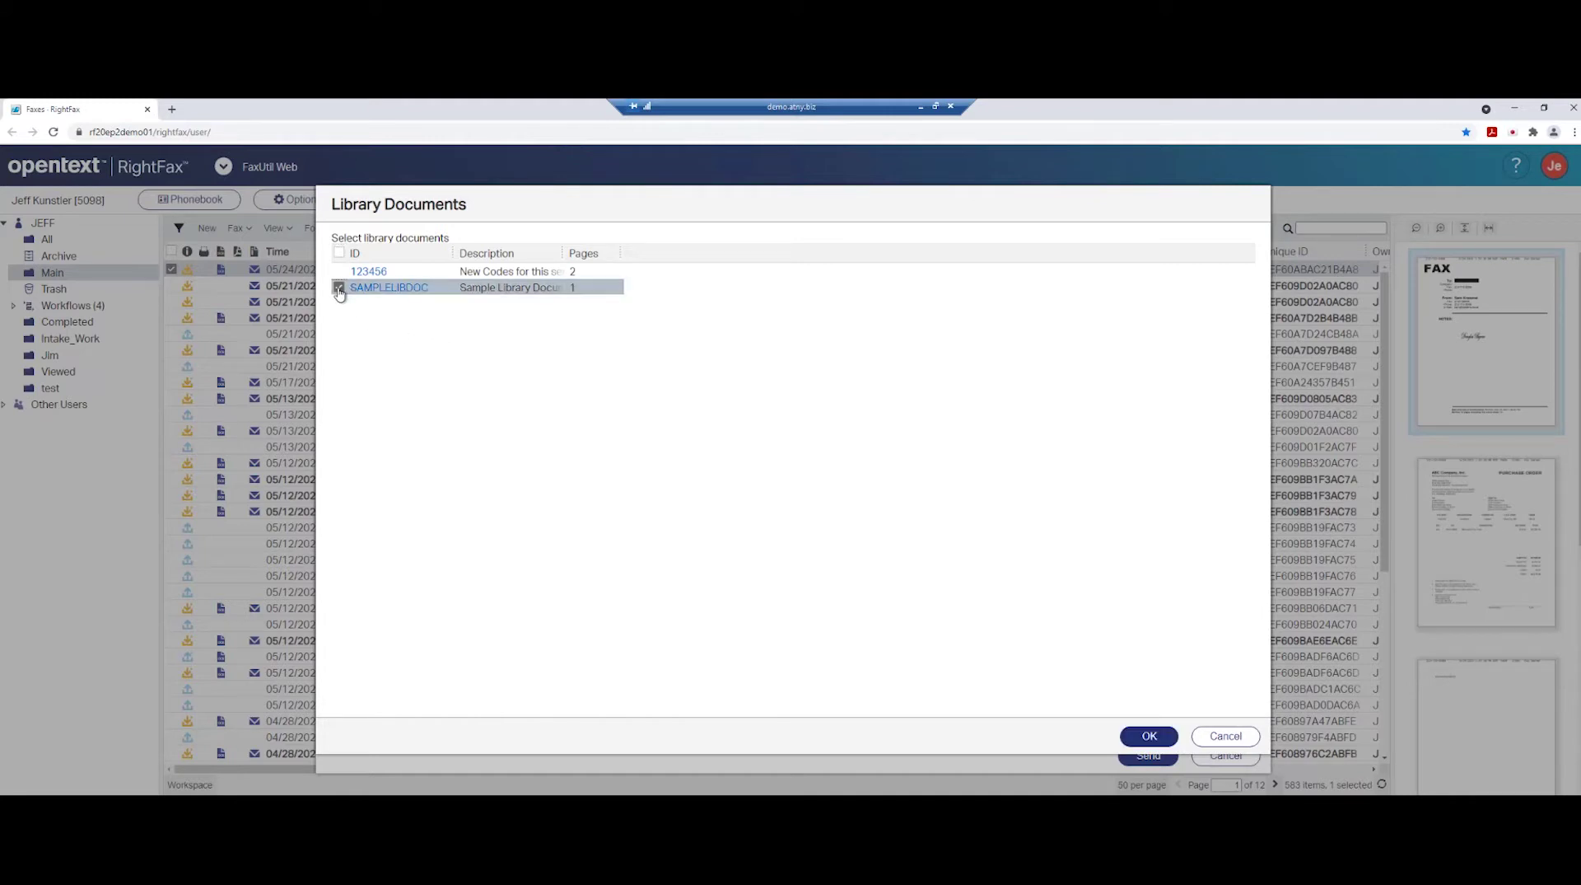
left_click(1147, 735)
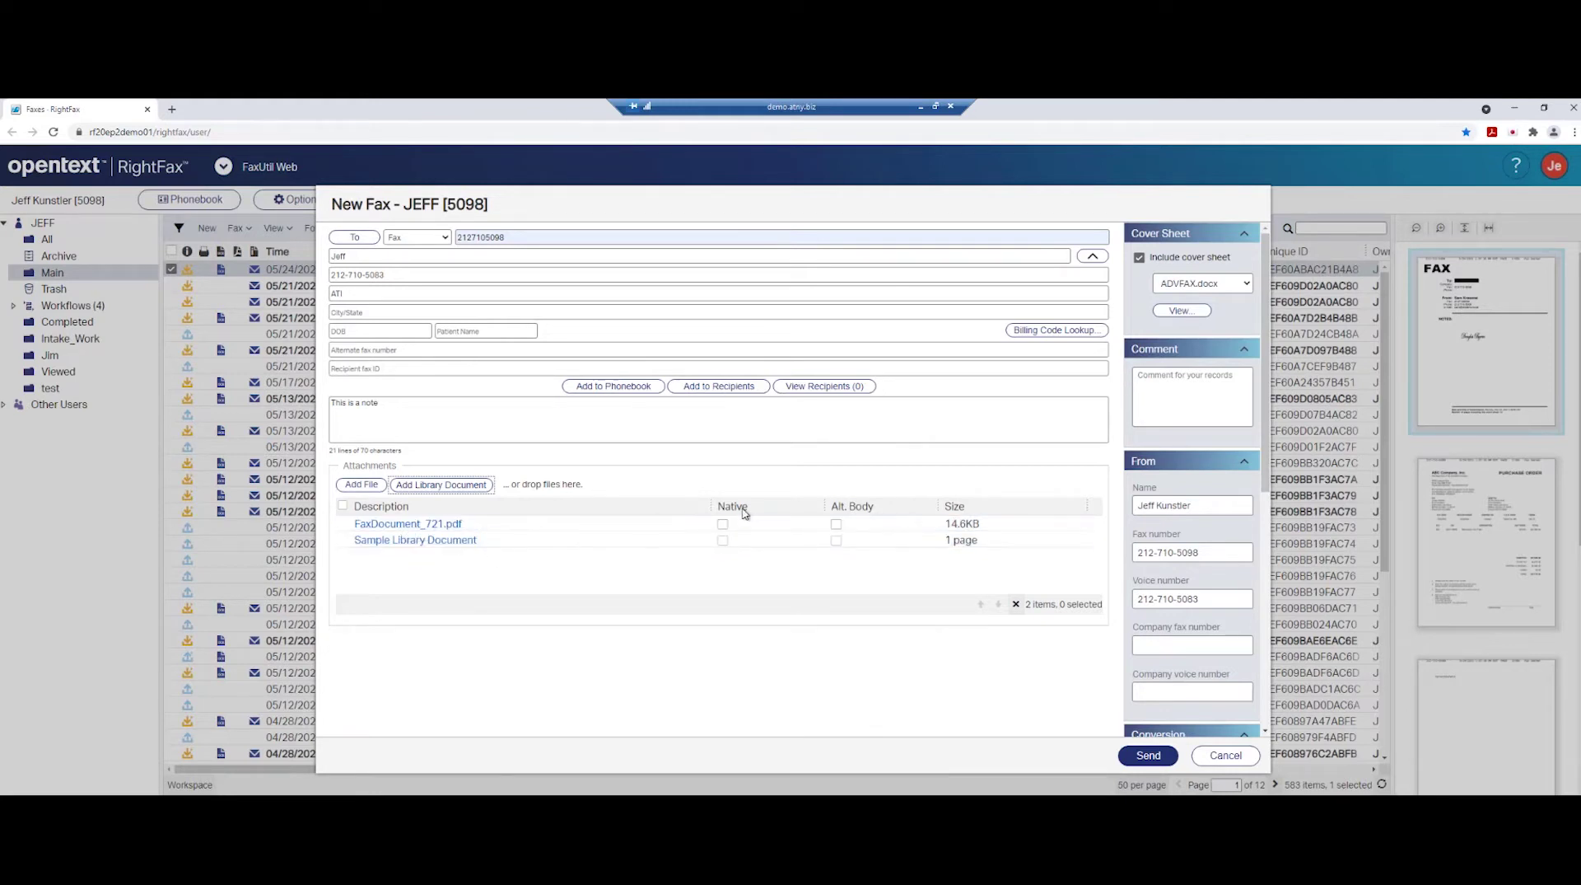
Keep ADVFAX.docx as the cover sheet after previewing it.
left_click(1229, 286)
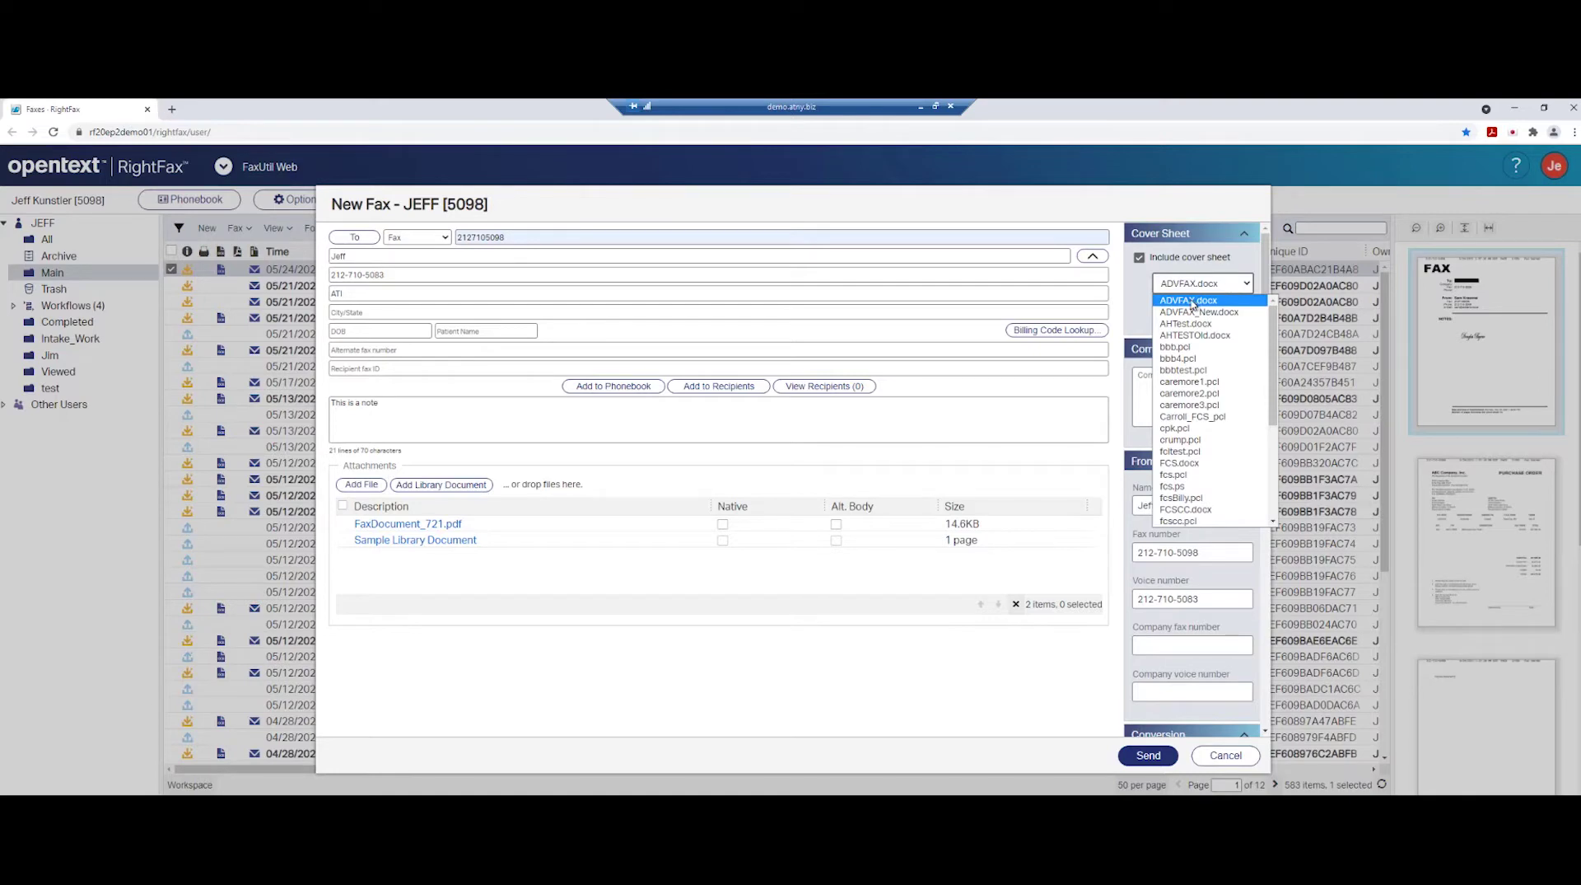
left_click(1192, 303)
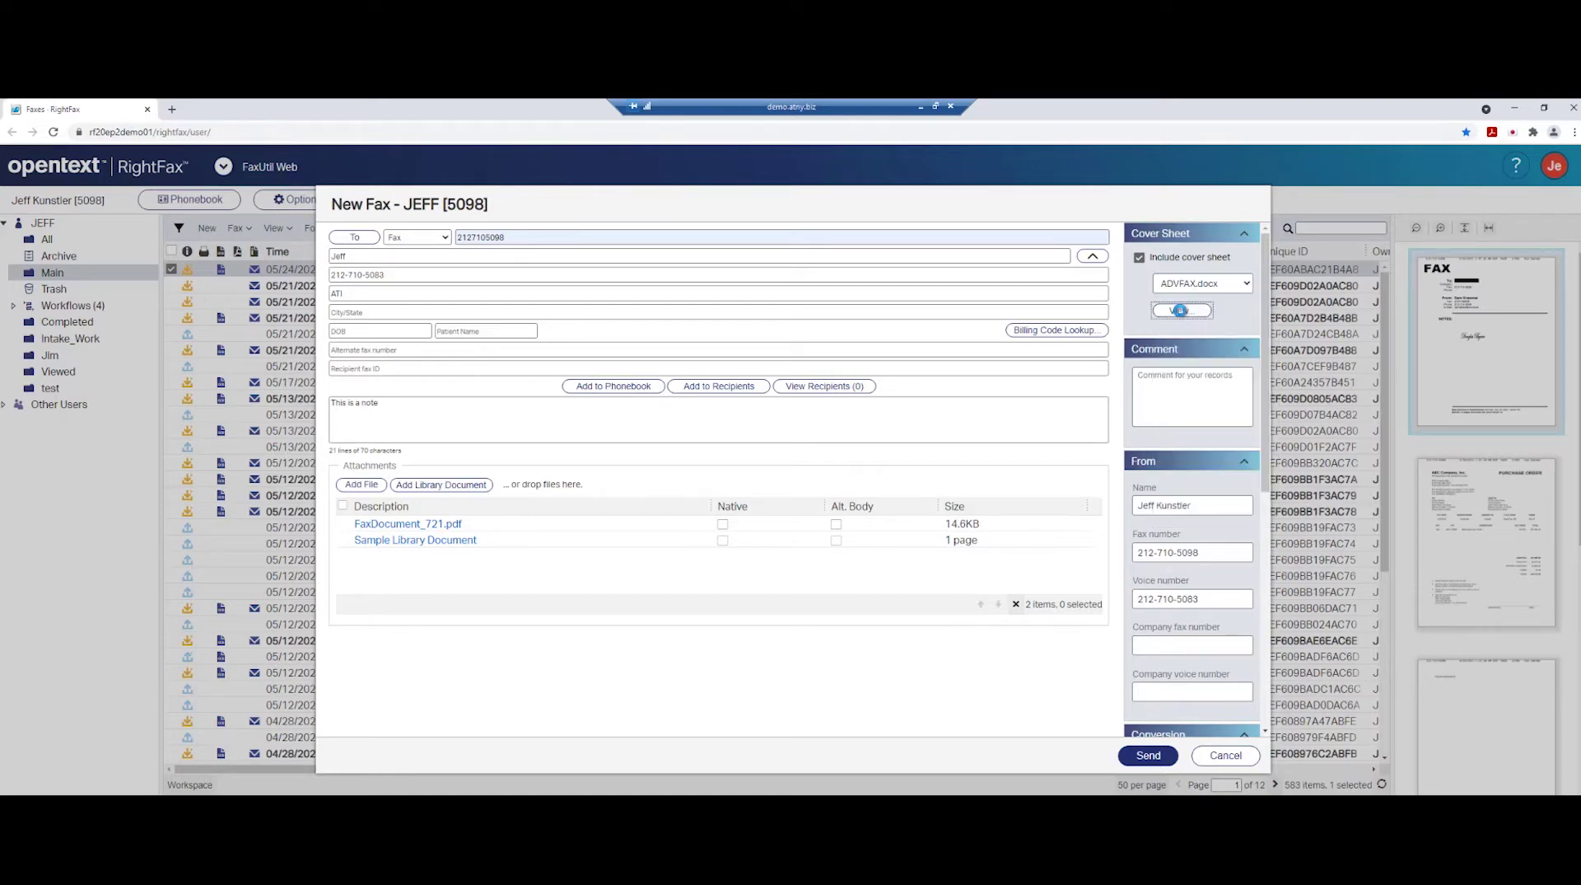
left_click(1182, 313)
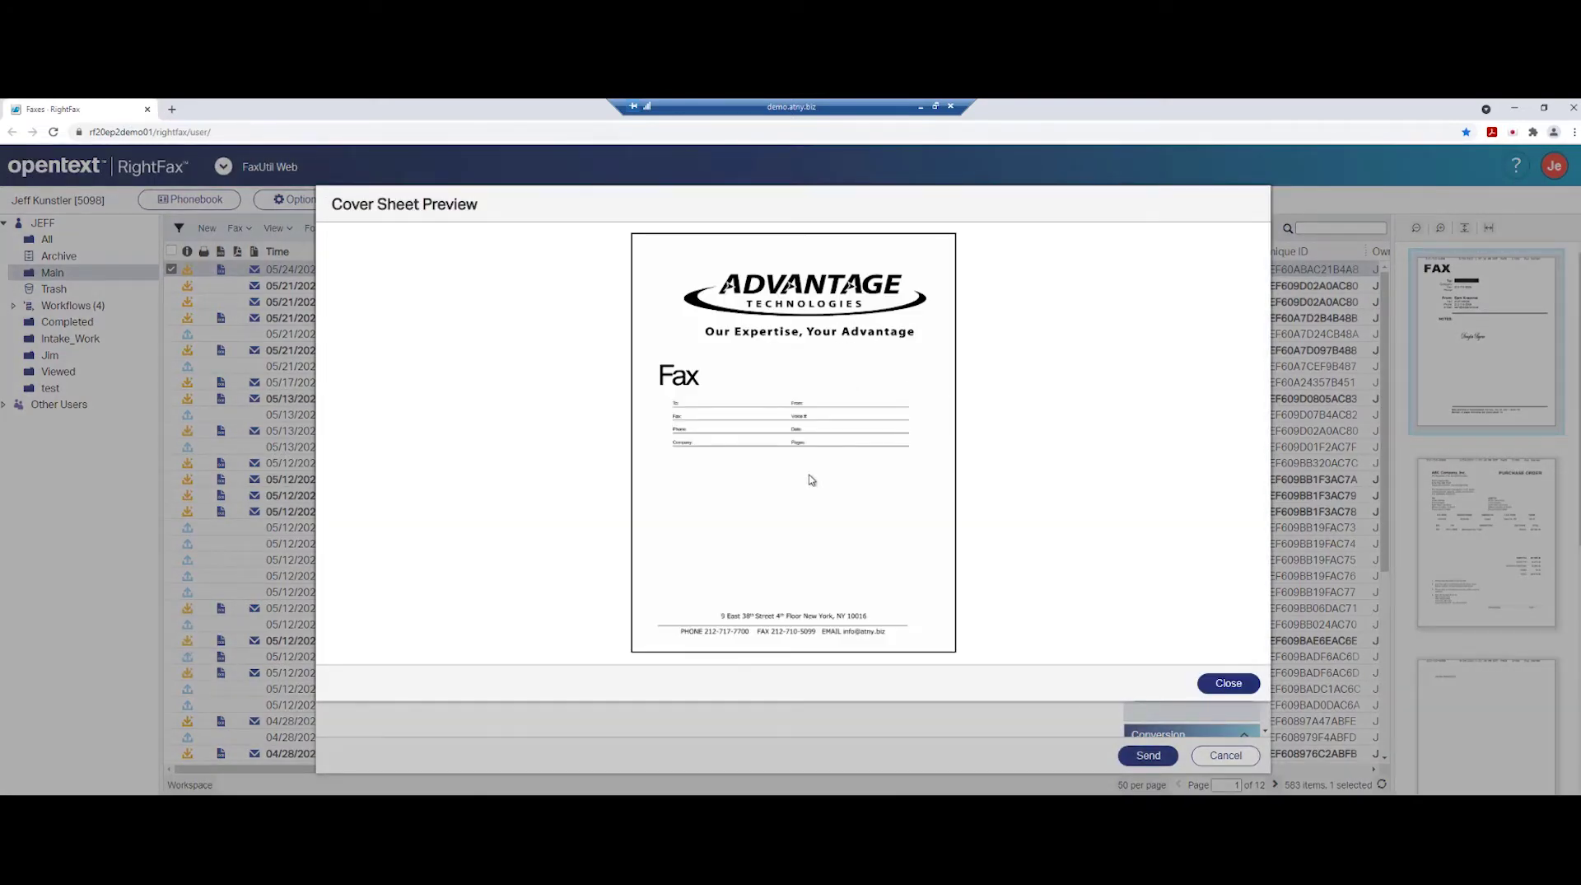
left_click(1228, 682)
Enter a comment for your records in the Comment box.
left_click(1167, 384)
type("Com")
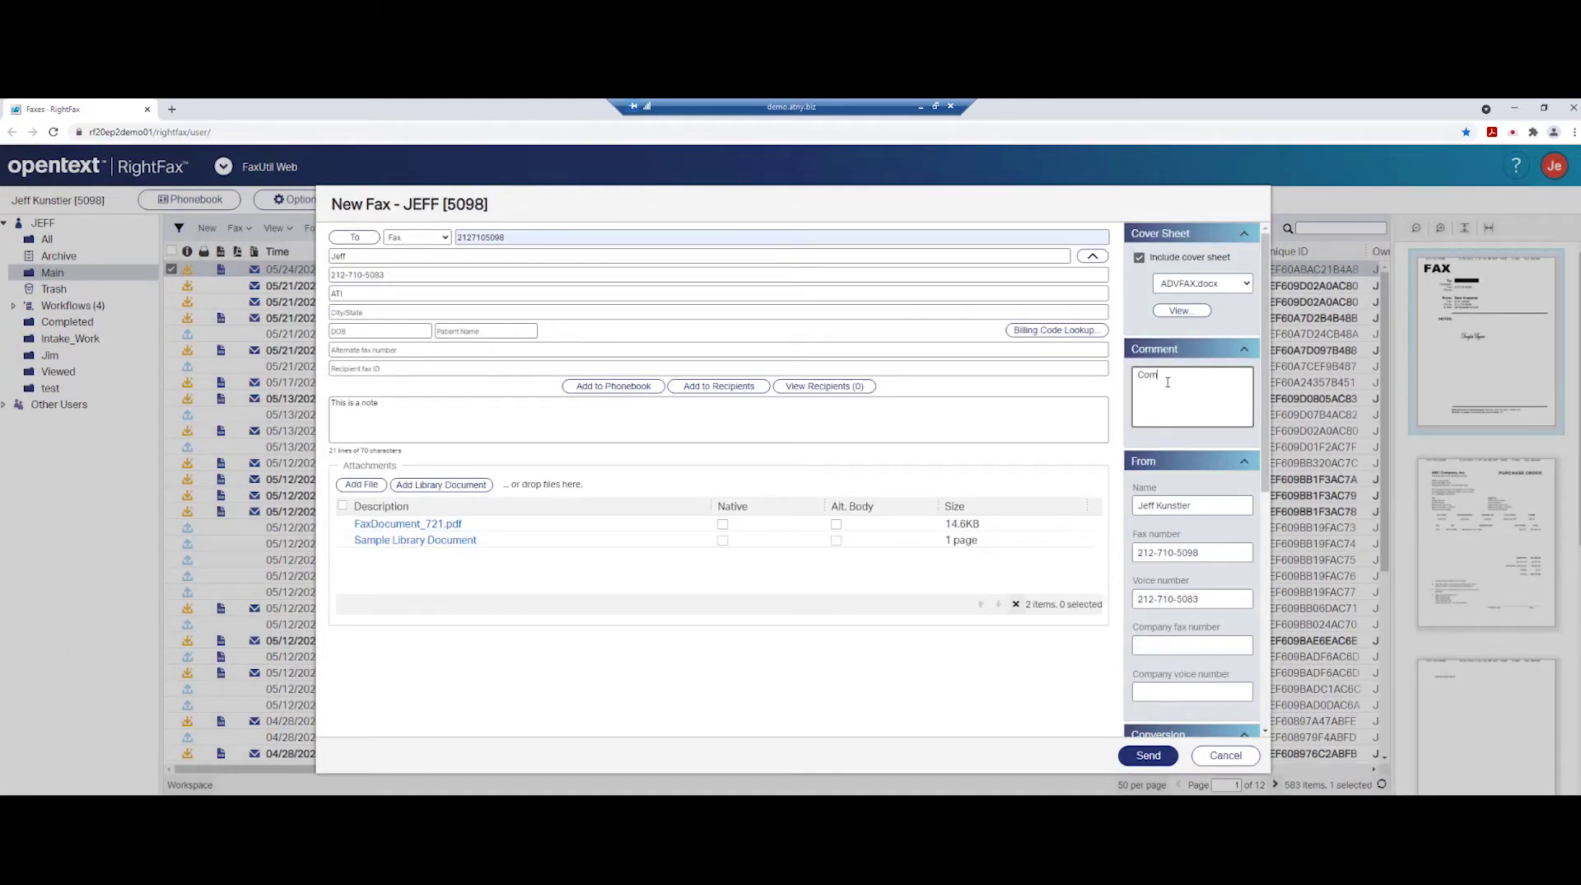
type("ment")
key("Tab")
key("Tab")
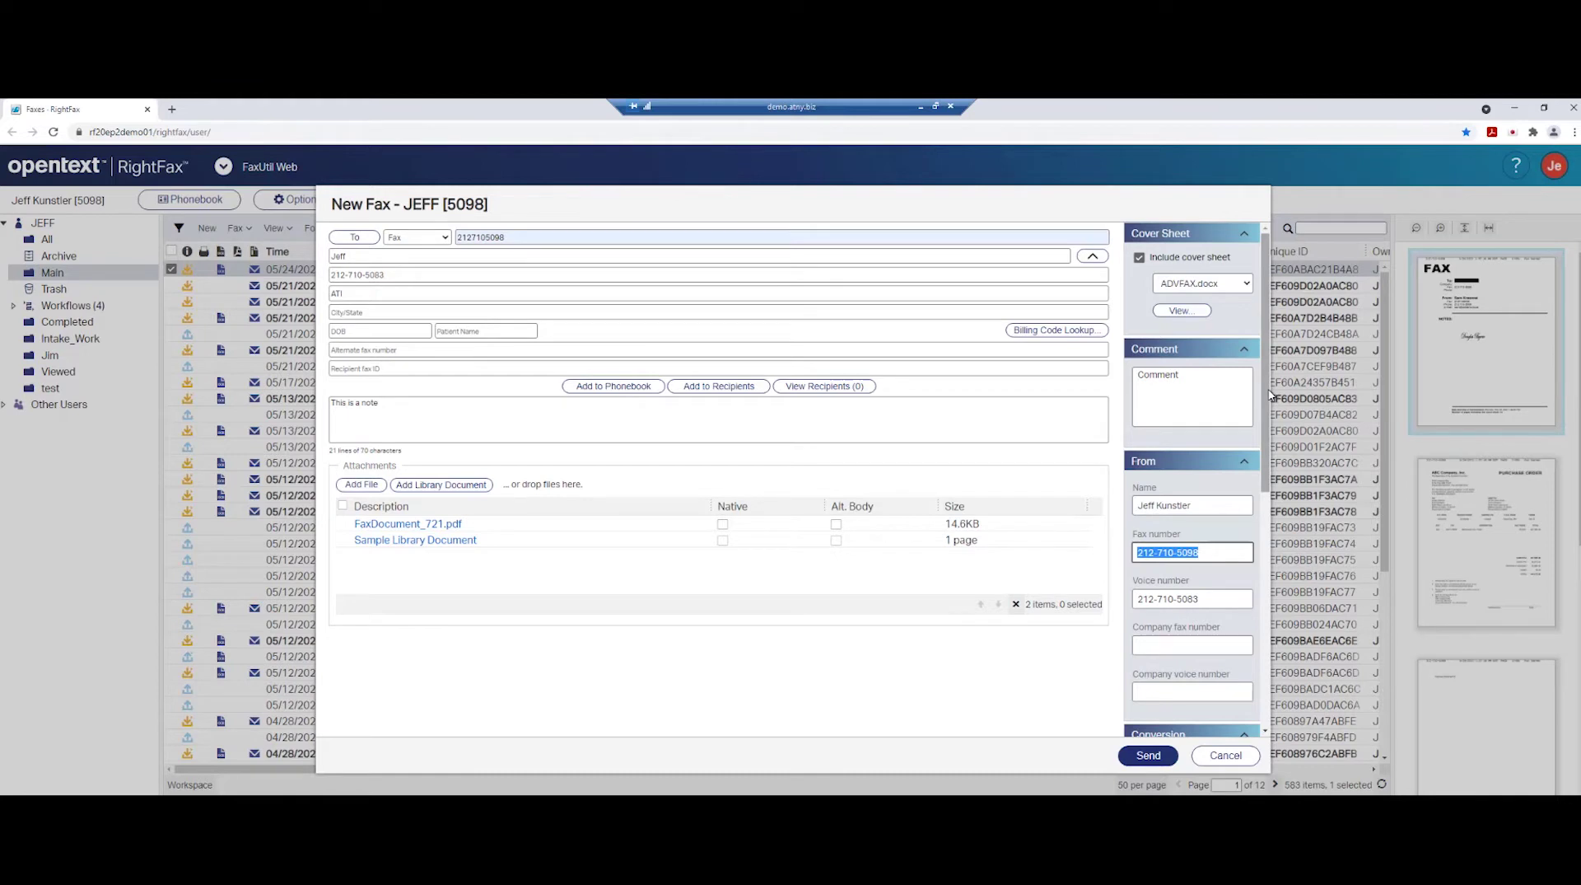
Under Conversion, enable the COPY form overlay and Hold for preview.
left_click_drag(1271, 395, 1273, 630)
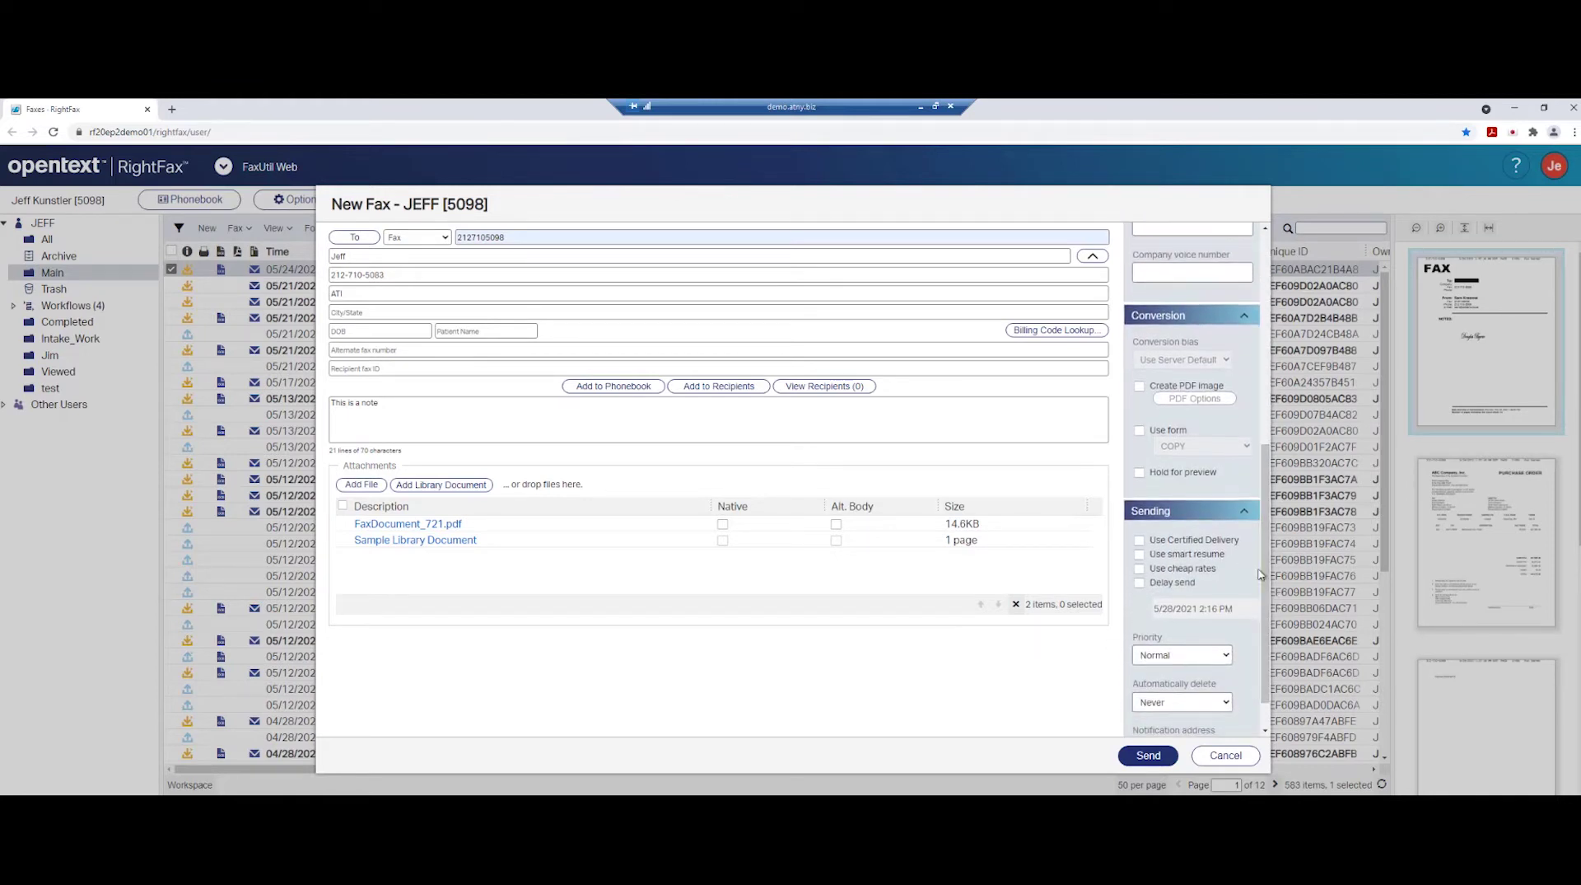
left_click(1141, 431)
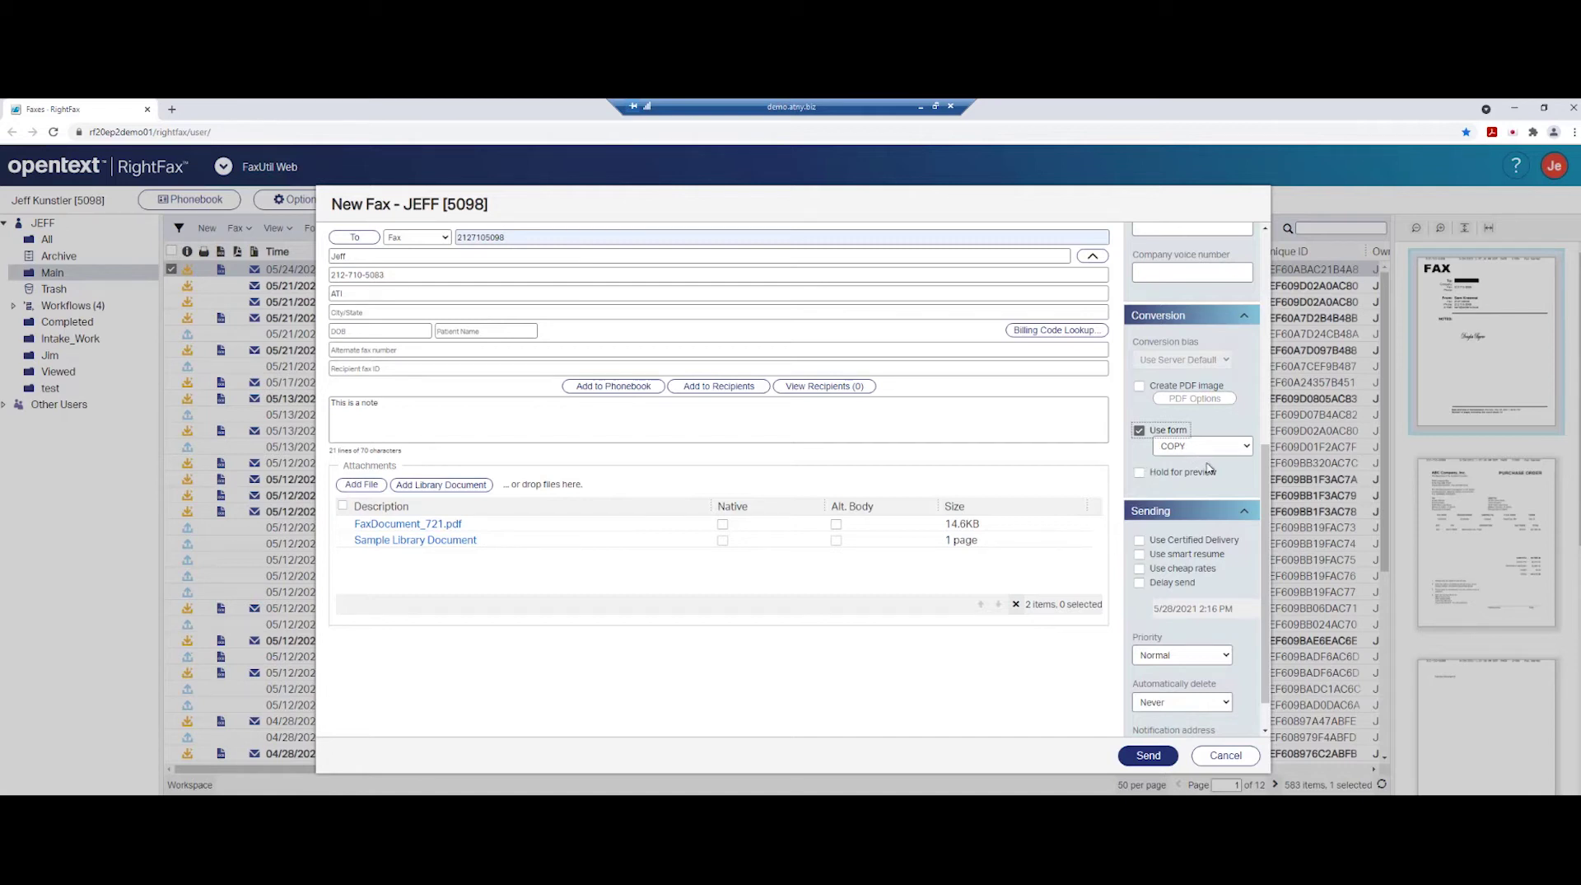
left_click(1141, 476)
scroll(1269, 265, "up", 5)
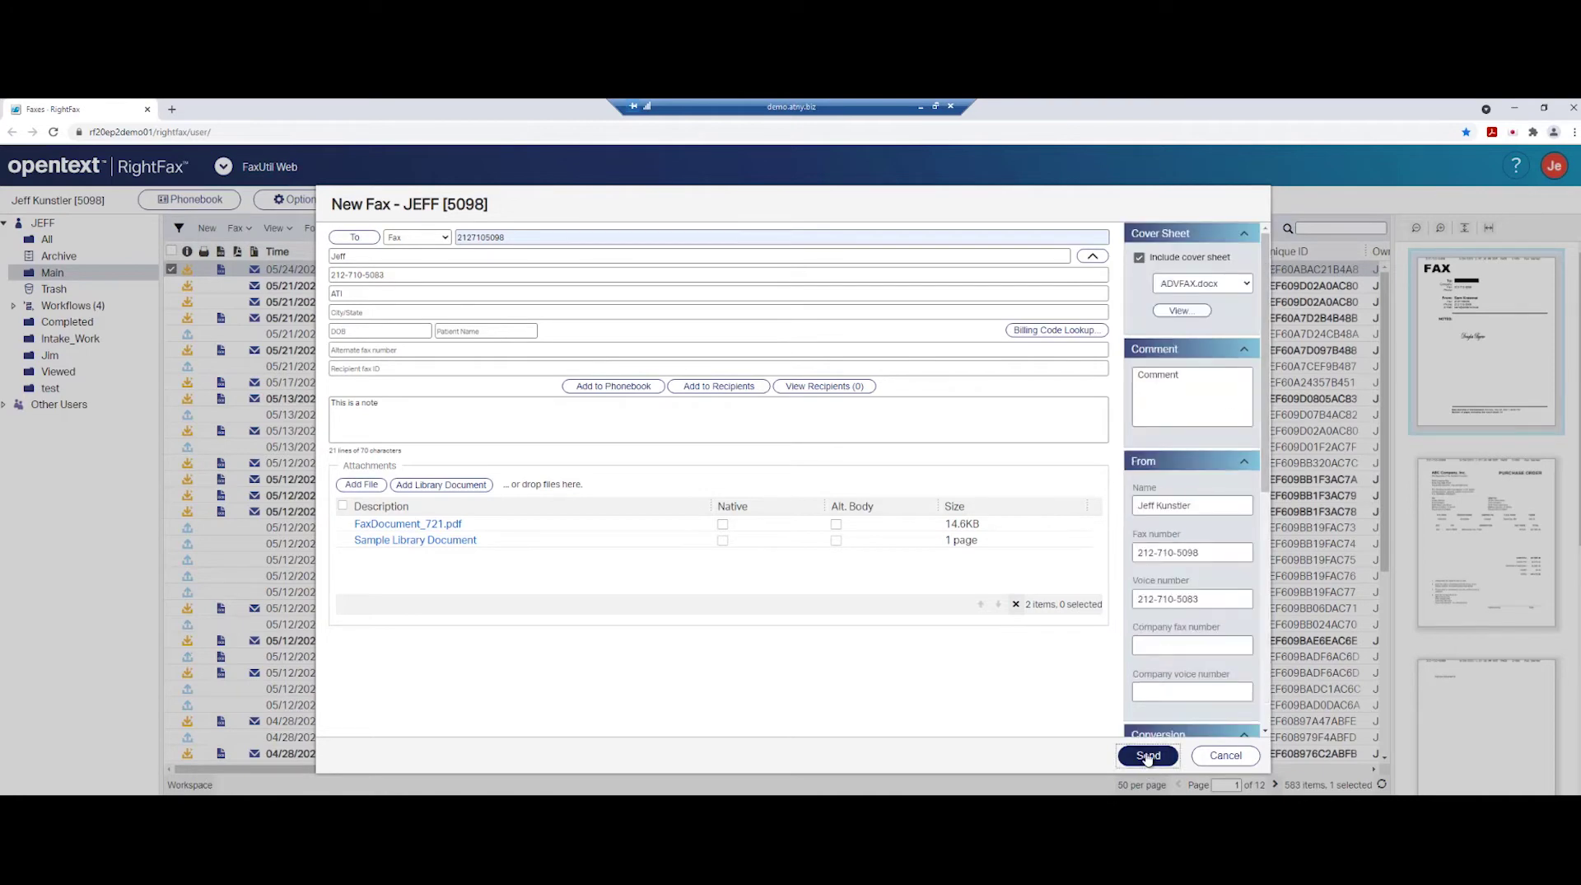
Send the fax and refresh the list until it shows Held for Preview, then select it.
left_click(1147, 756)
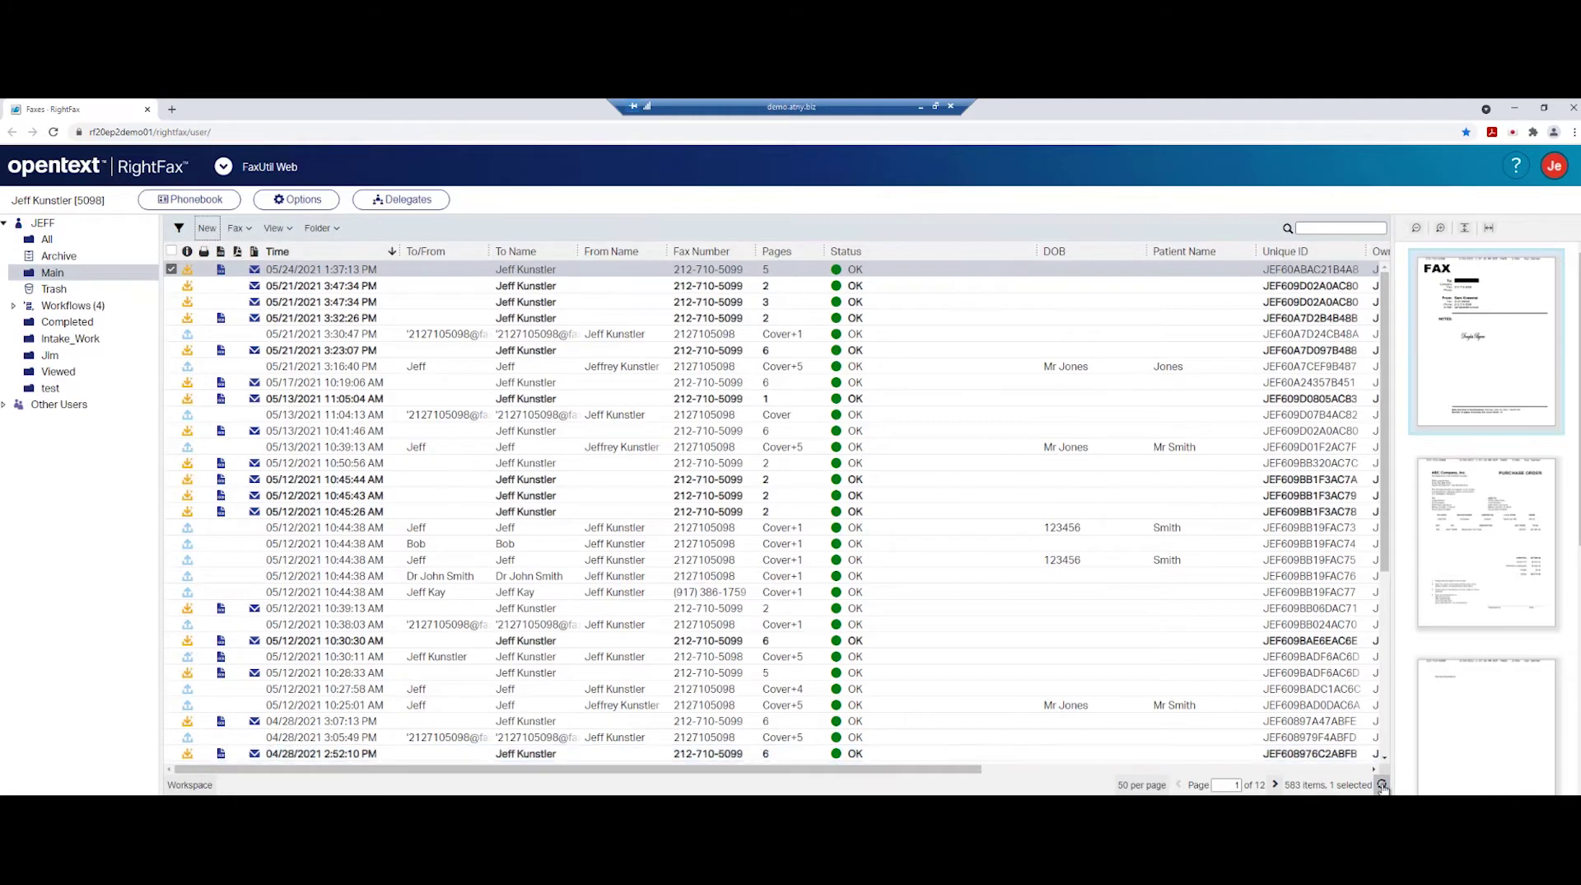
left_click(1382, 785)
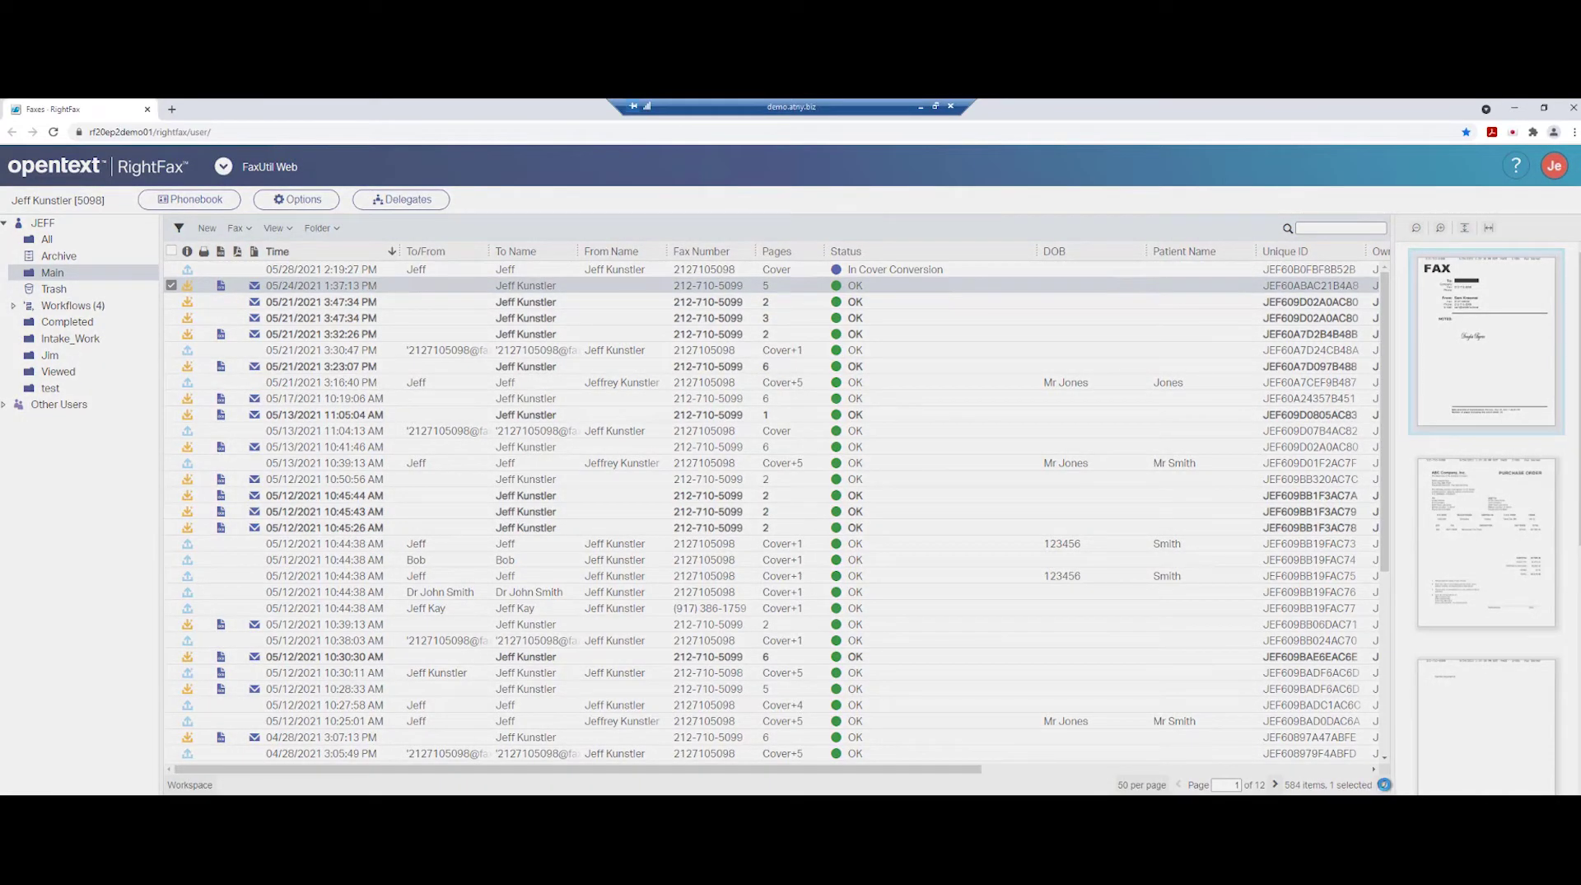
left_click(1384, 784)
left_click(1384, 783)
left_click(315, 273)
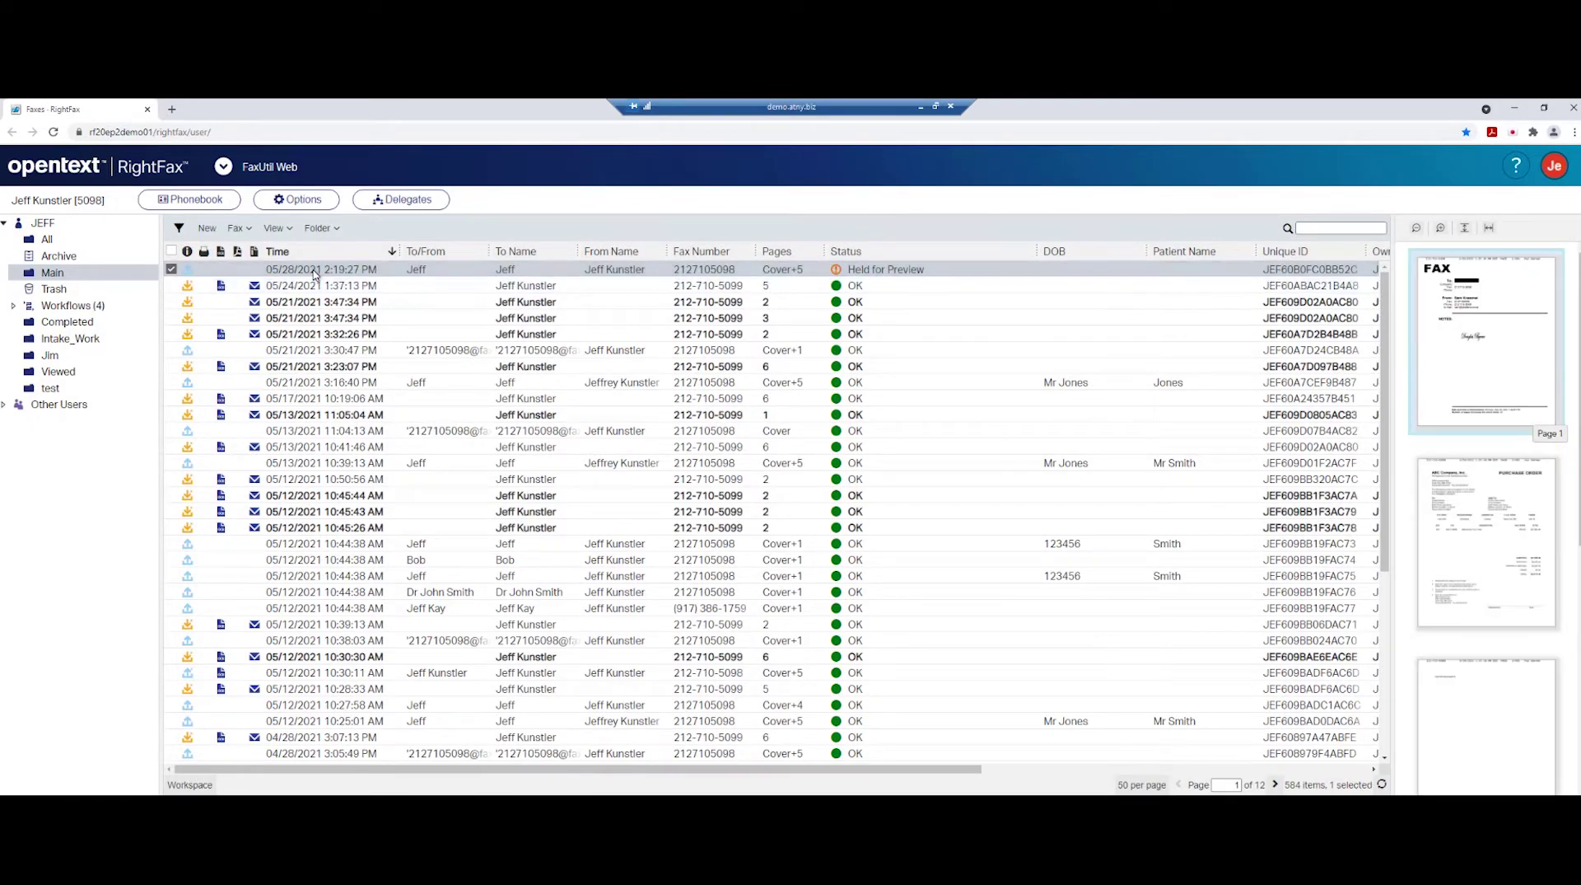
Open the held 6-page fax in the Viewer and enlarge its cover page.
double_click(316, 273)
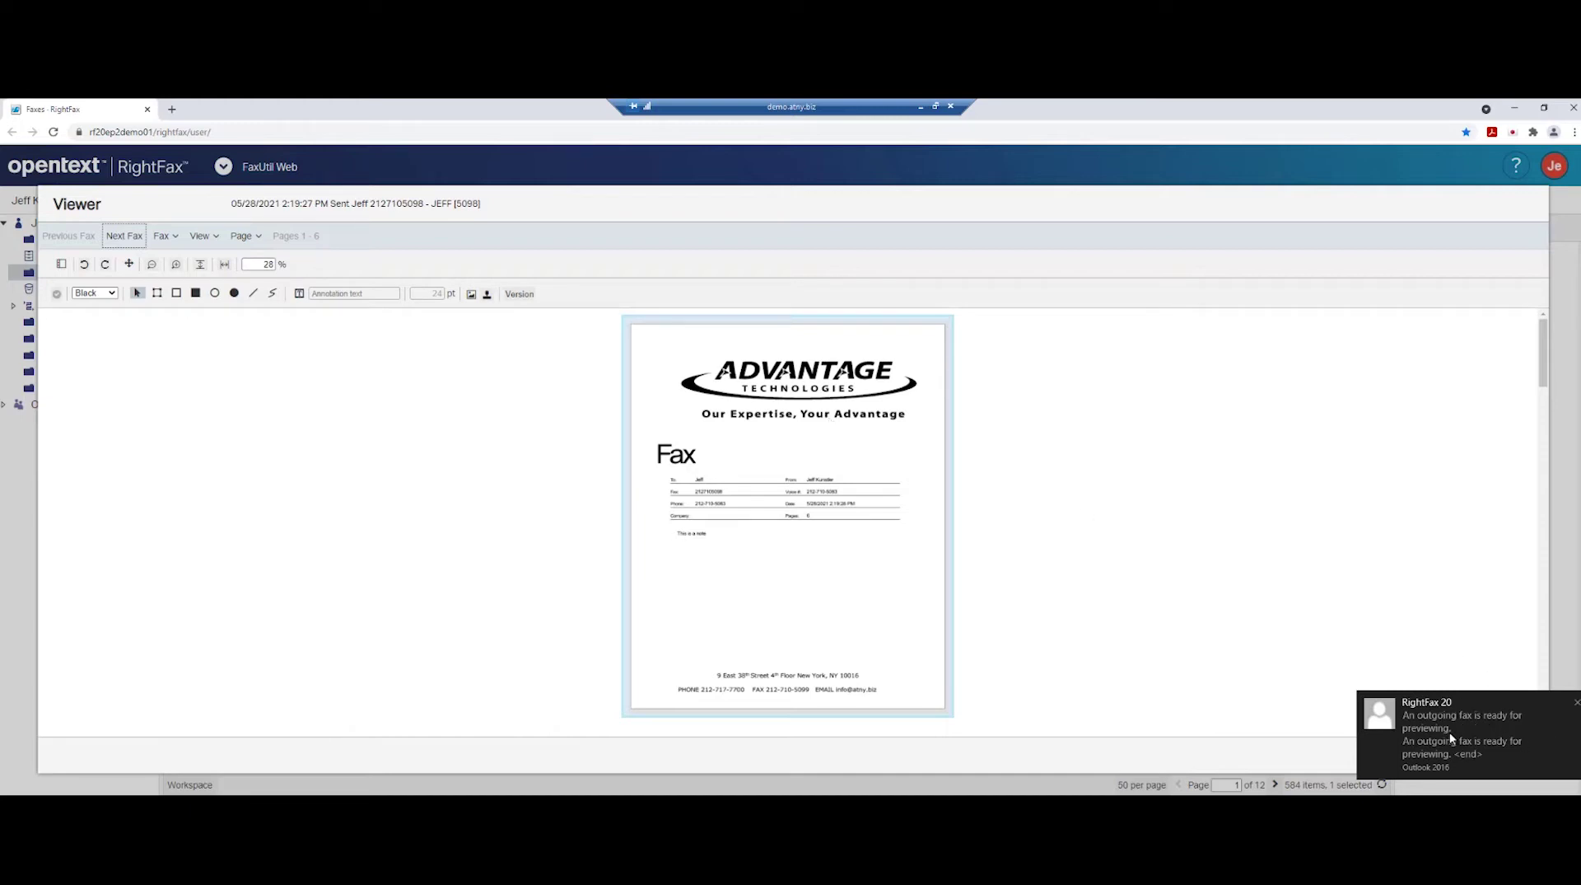
left_click(1576, 705)
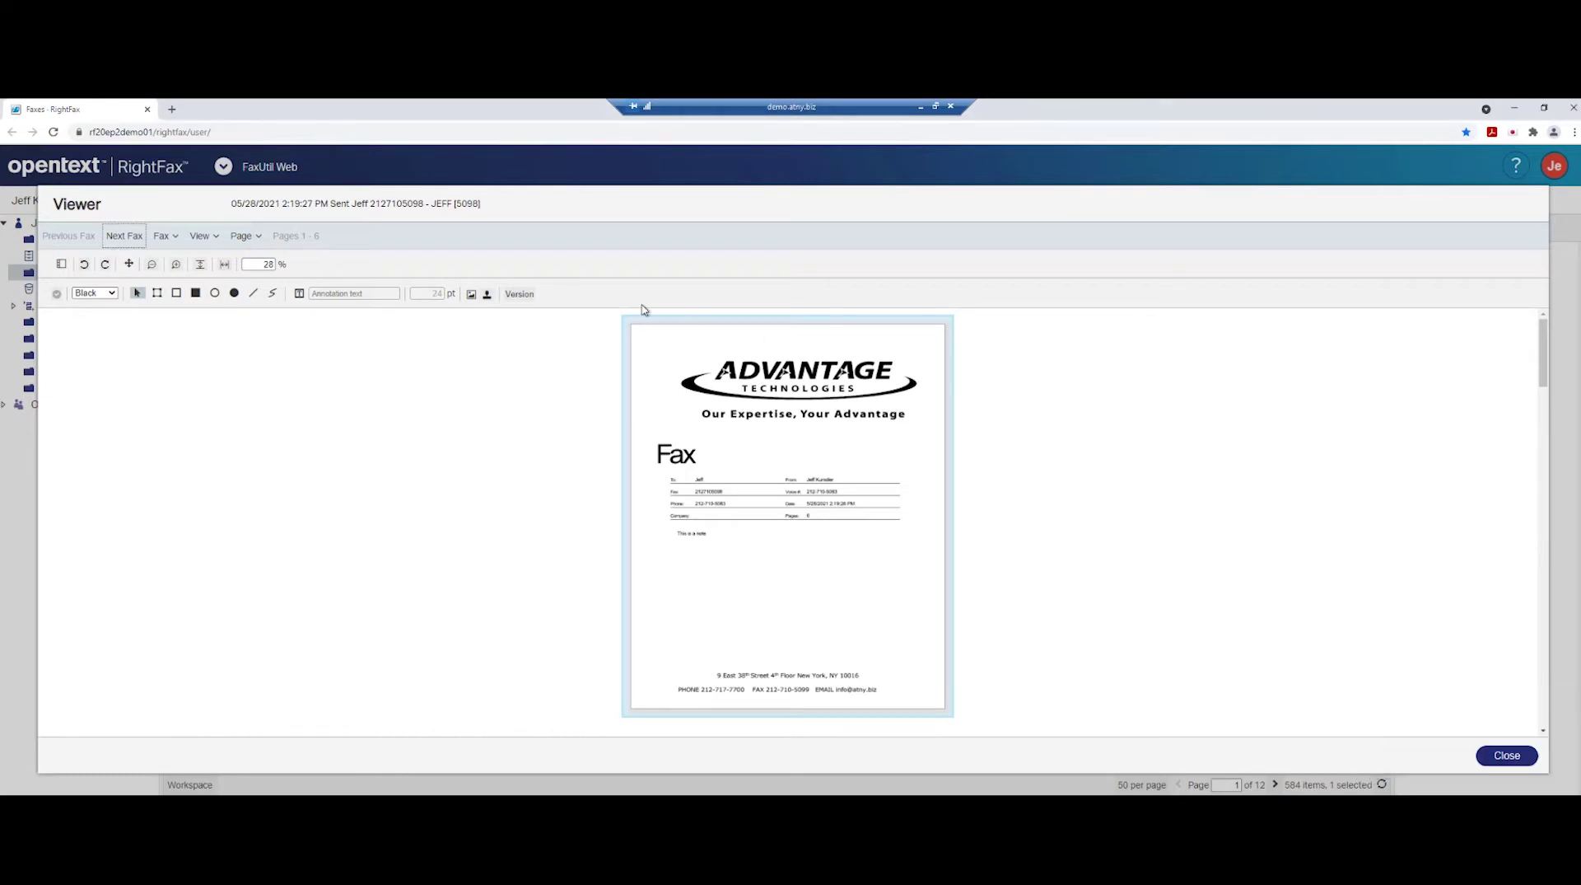
left_click(176, 264)
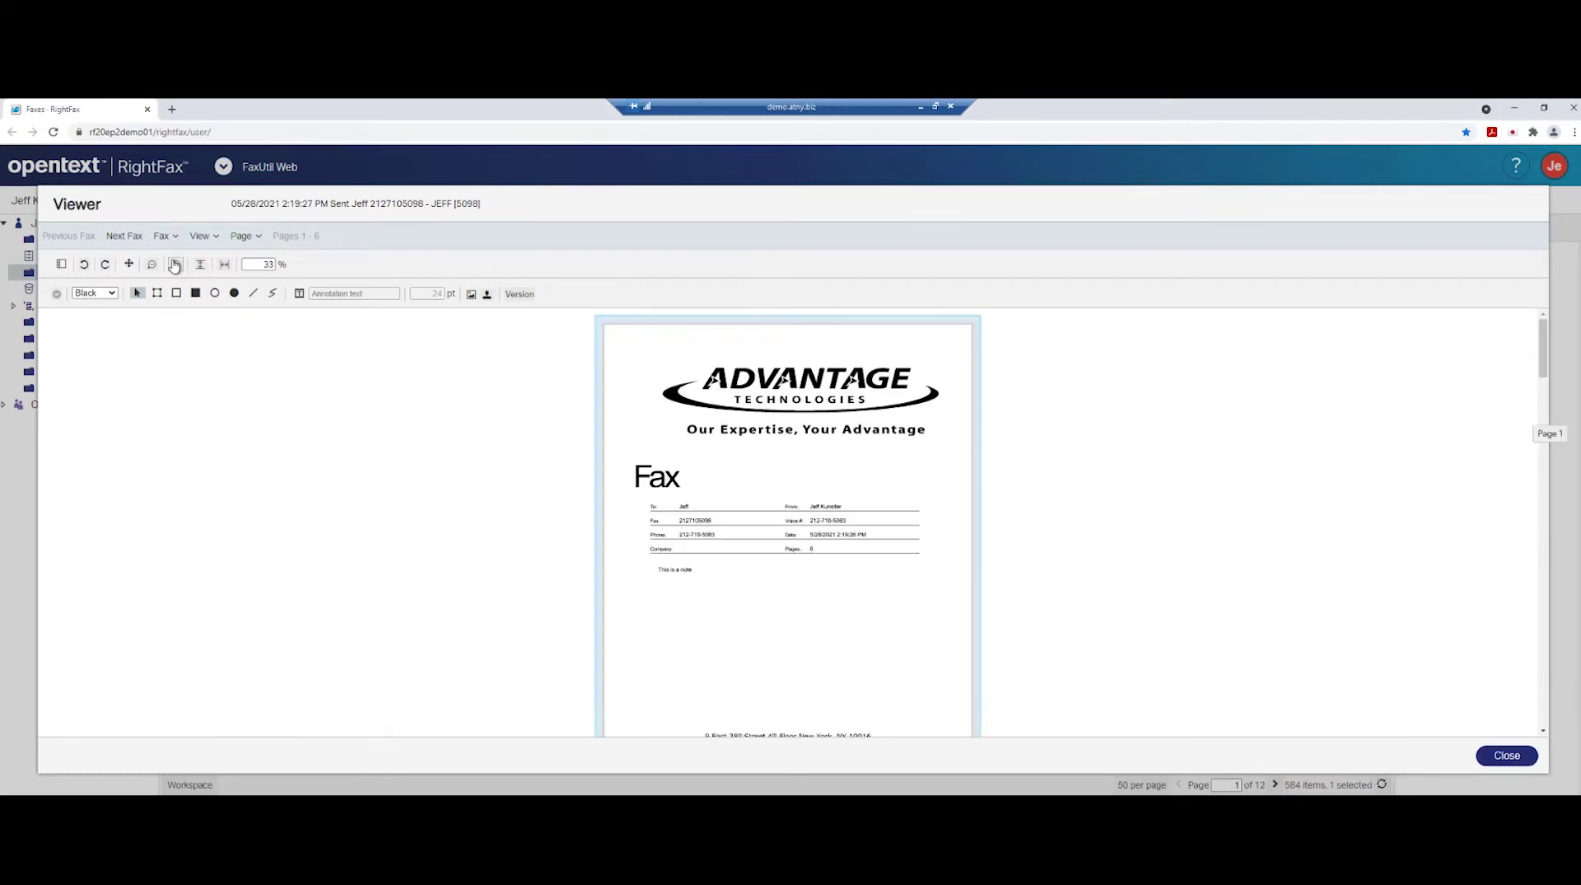
left_click(175, 264)
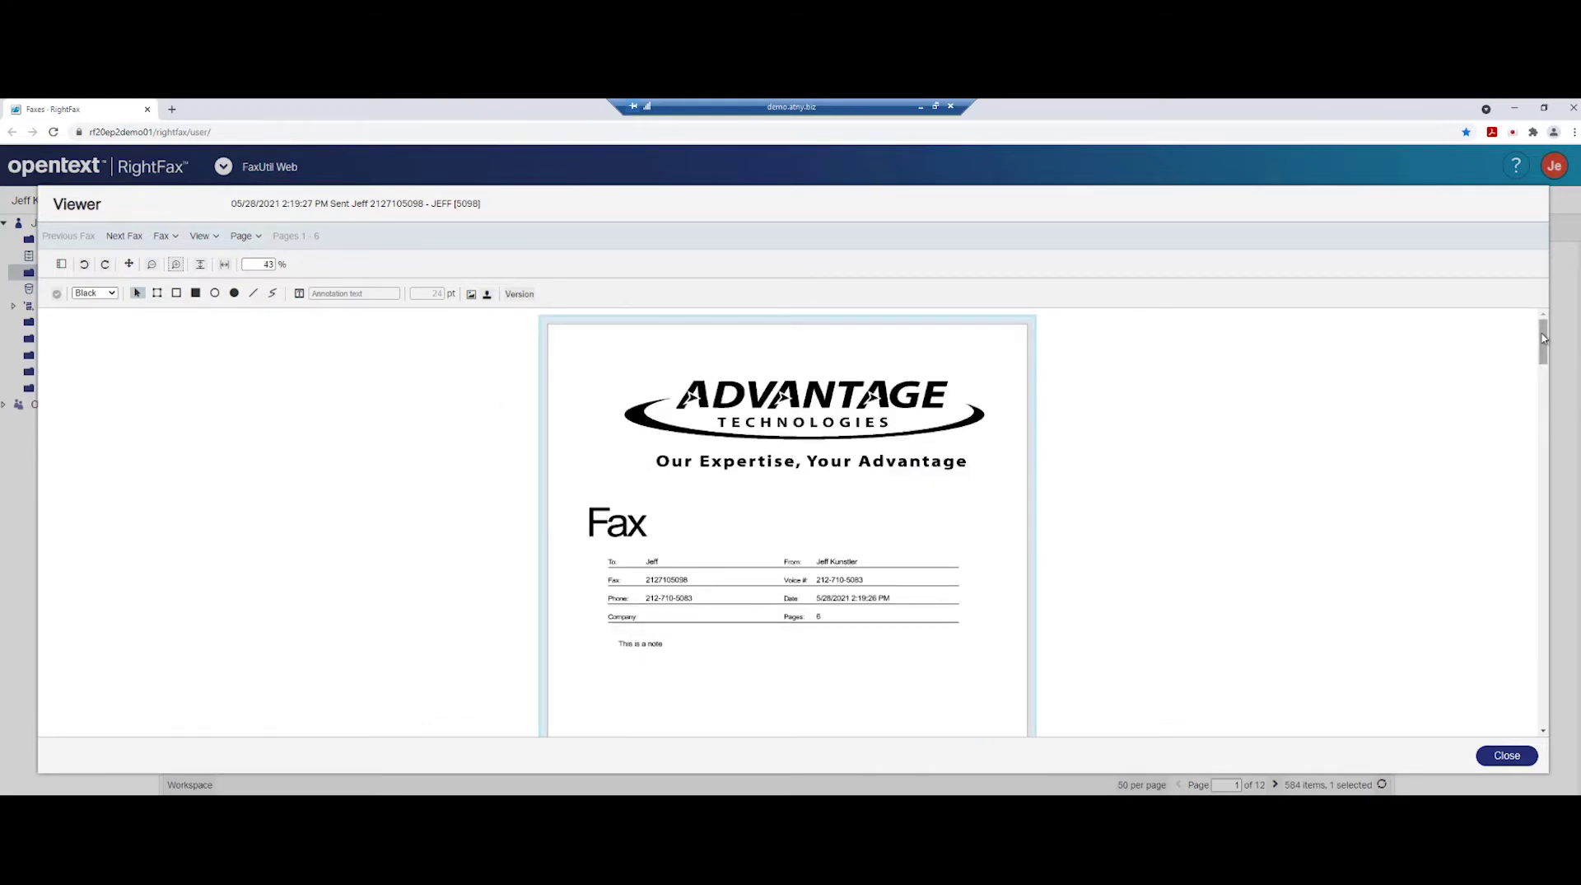
Scroll through the COPY-stamped pages, then change the fax's status from the Fax menu.
left_click_drag(1544, 338, 1516, 413)
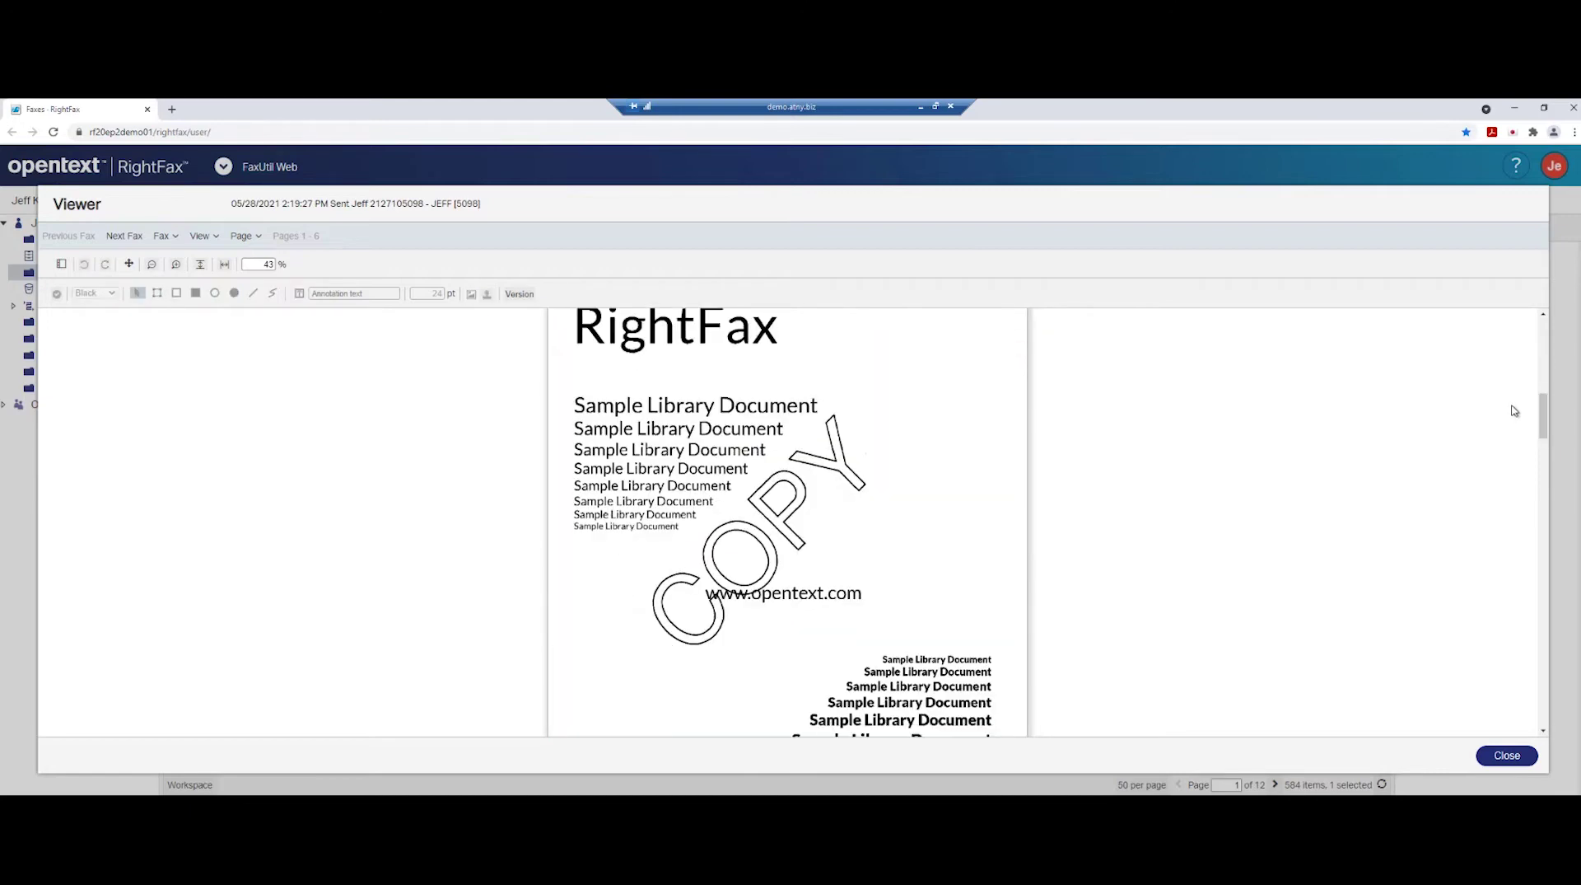
left_click_drag(1535, 407, 1549, 537)
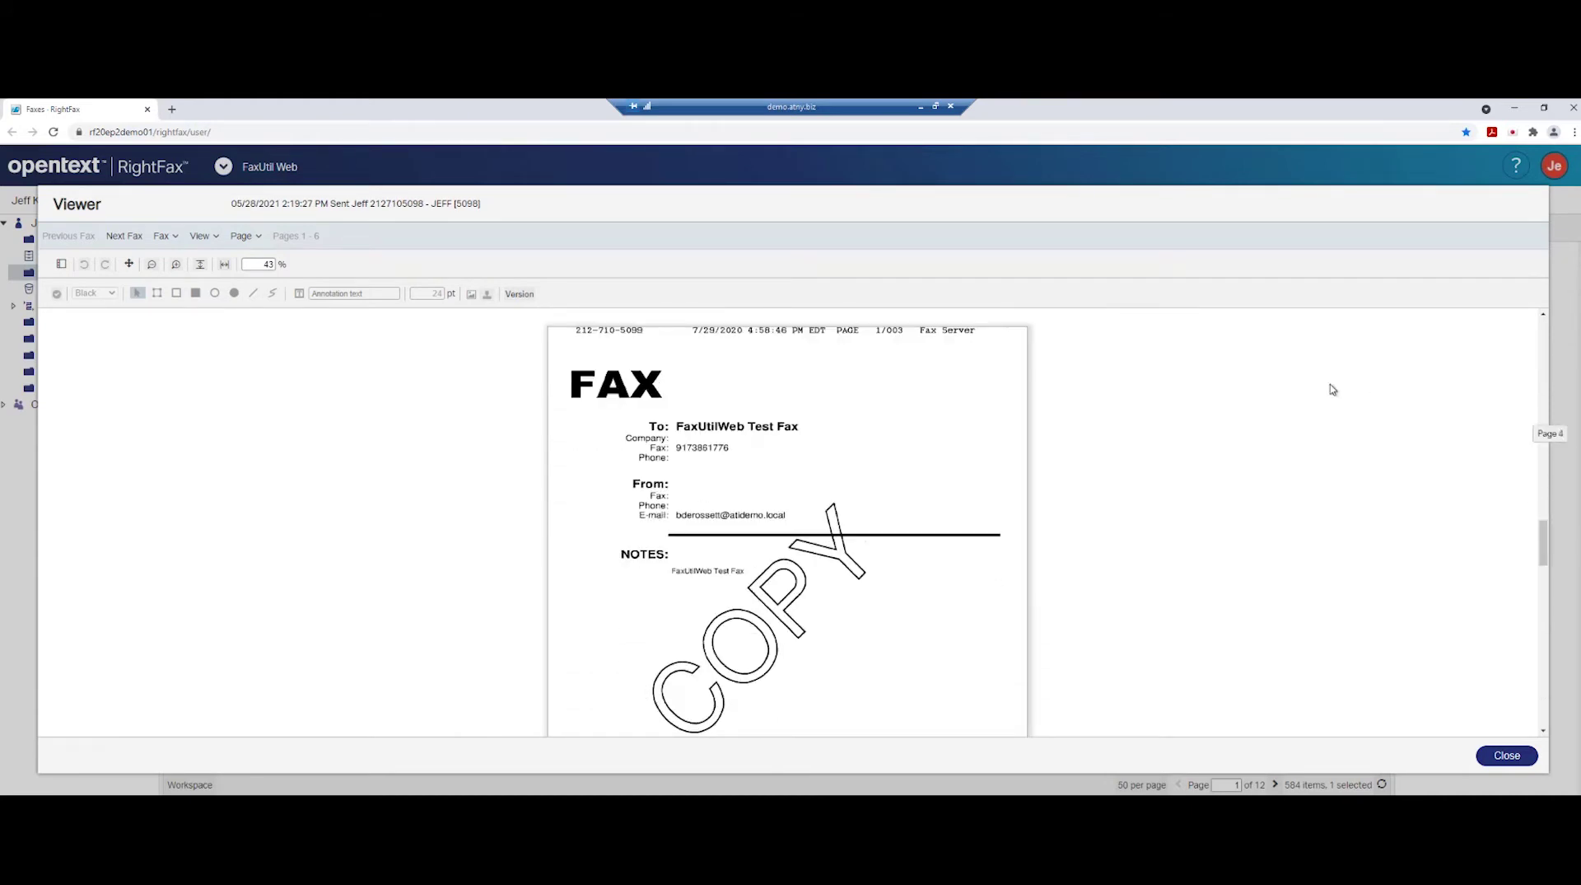
left_click(162, 236)
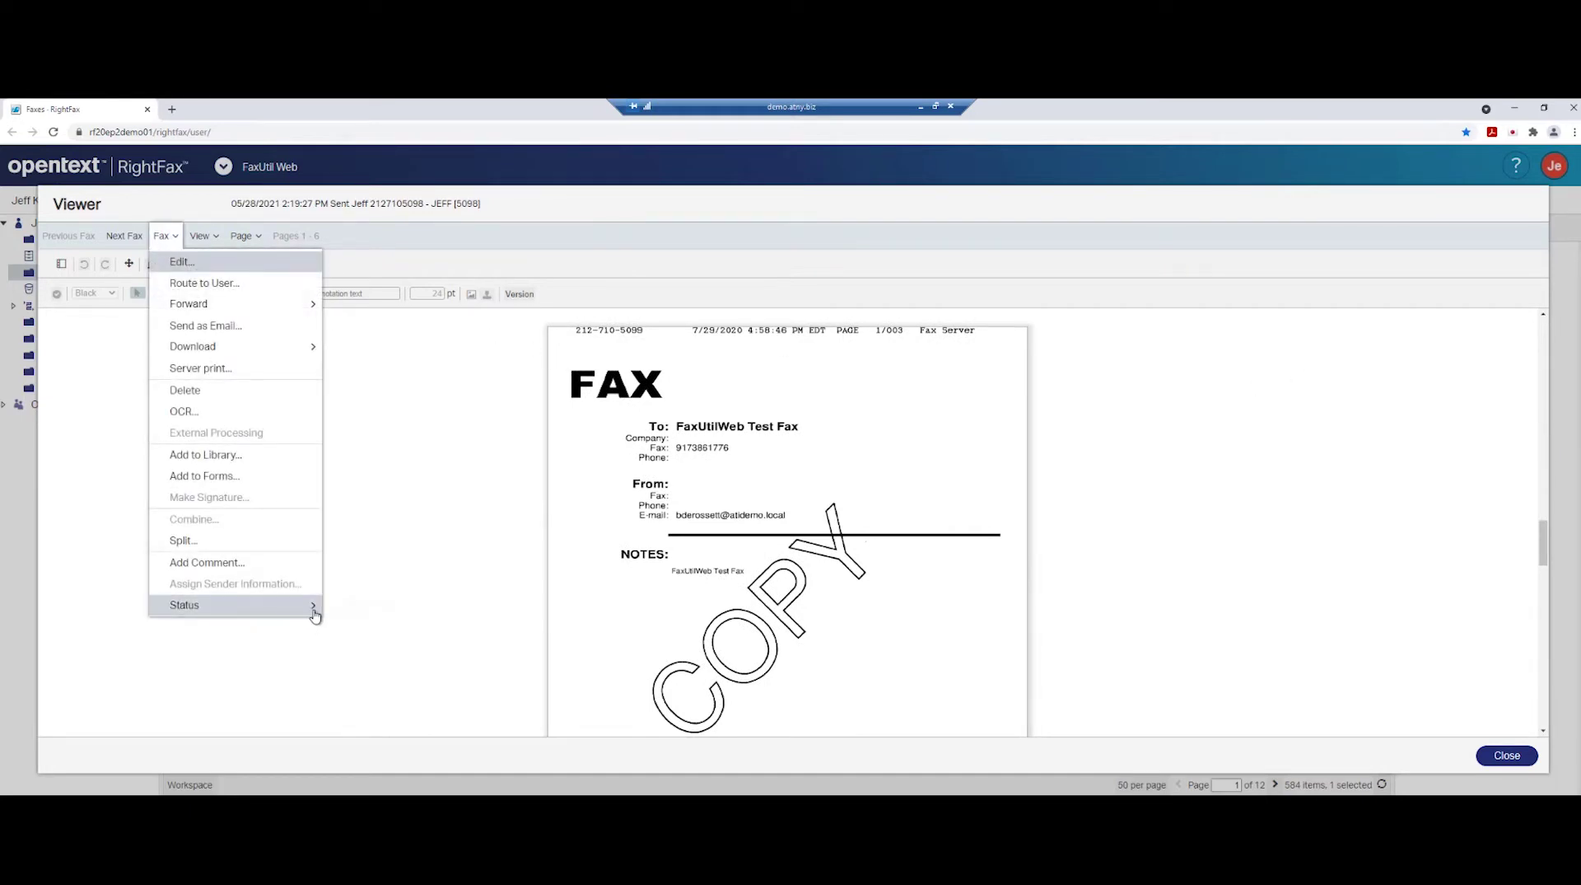
left_click(351, 610)
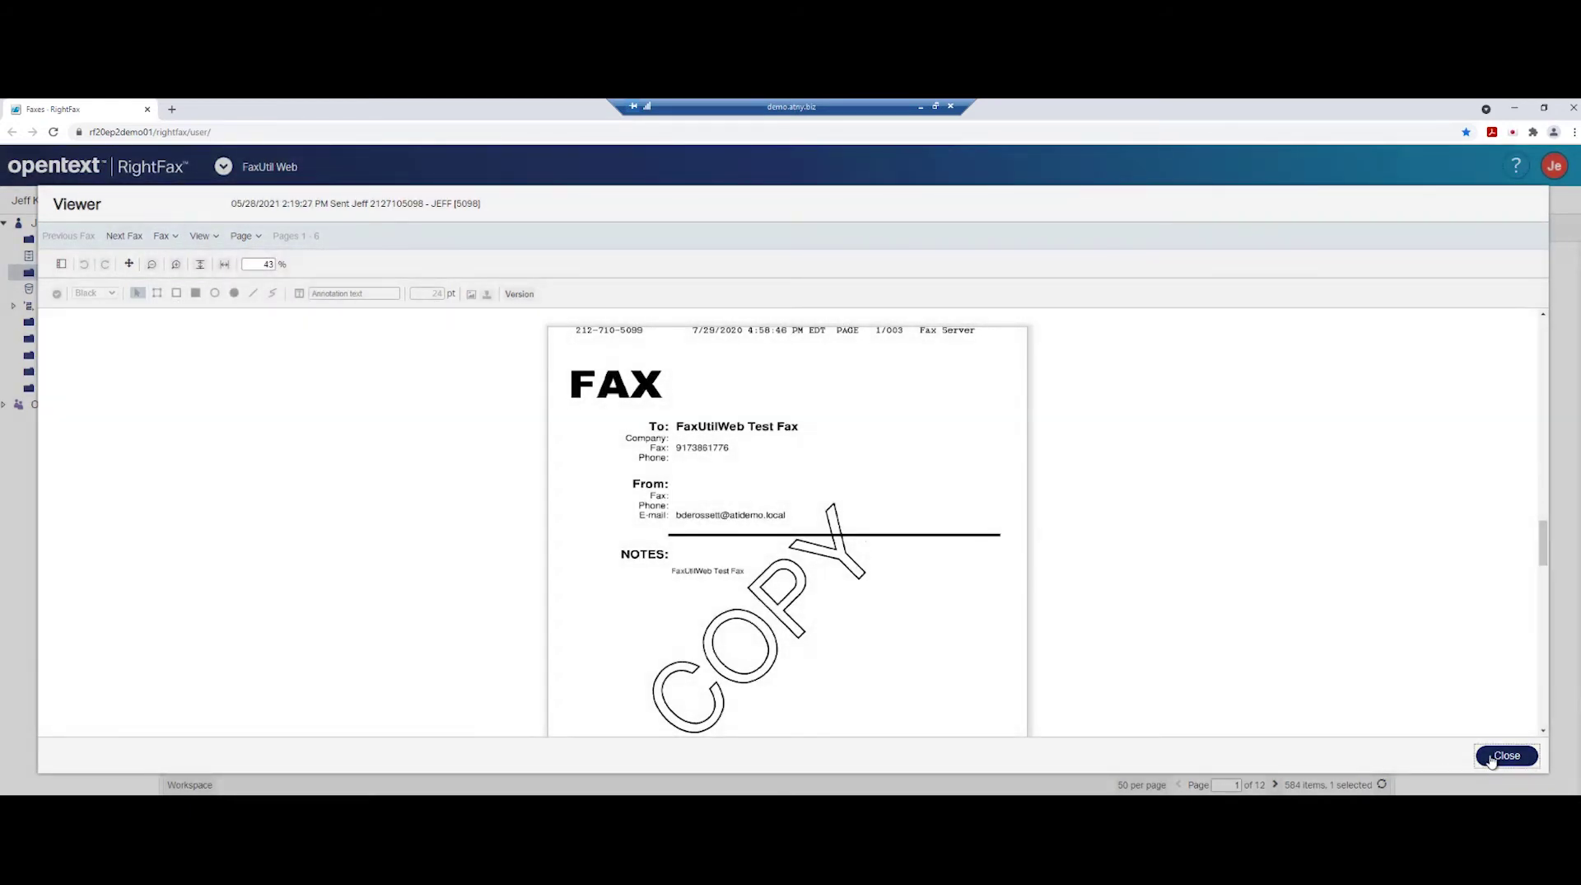
Close the viewer and show server RF20EP2DEMO01's channel activity in Enterprise Fax Manager.
left_click(1493, 757)
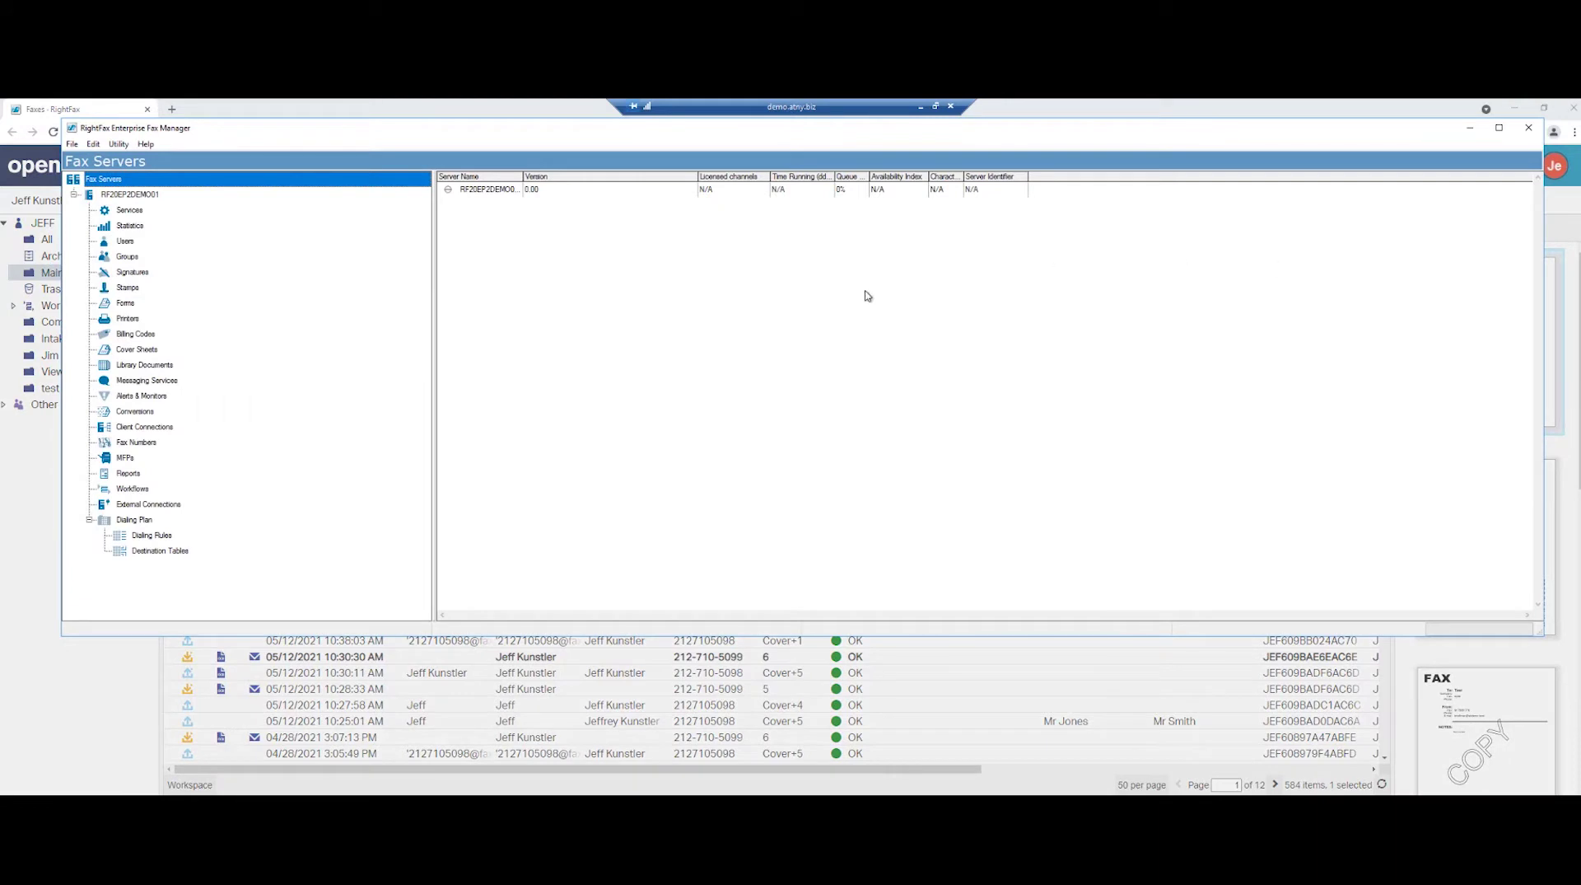
left_click(118, 196)
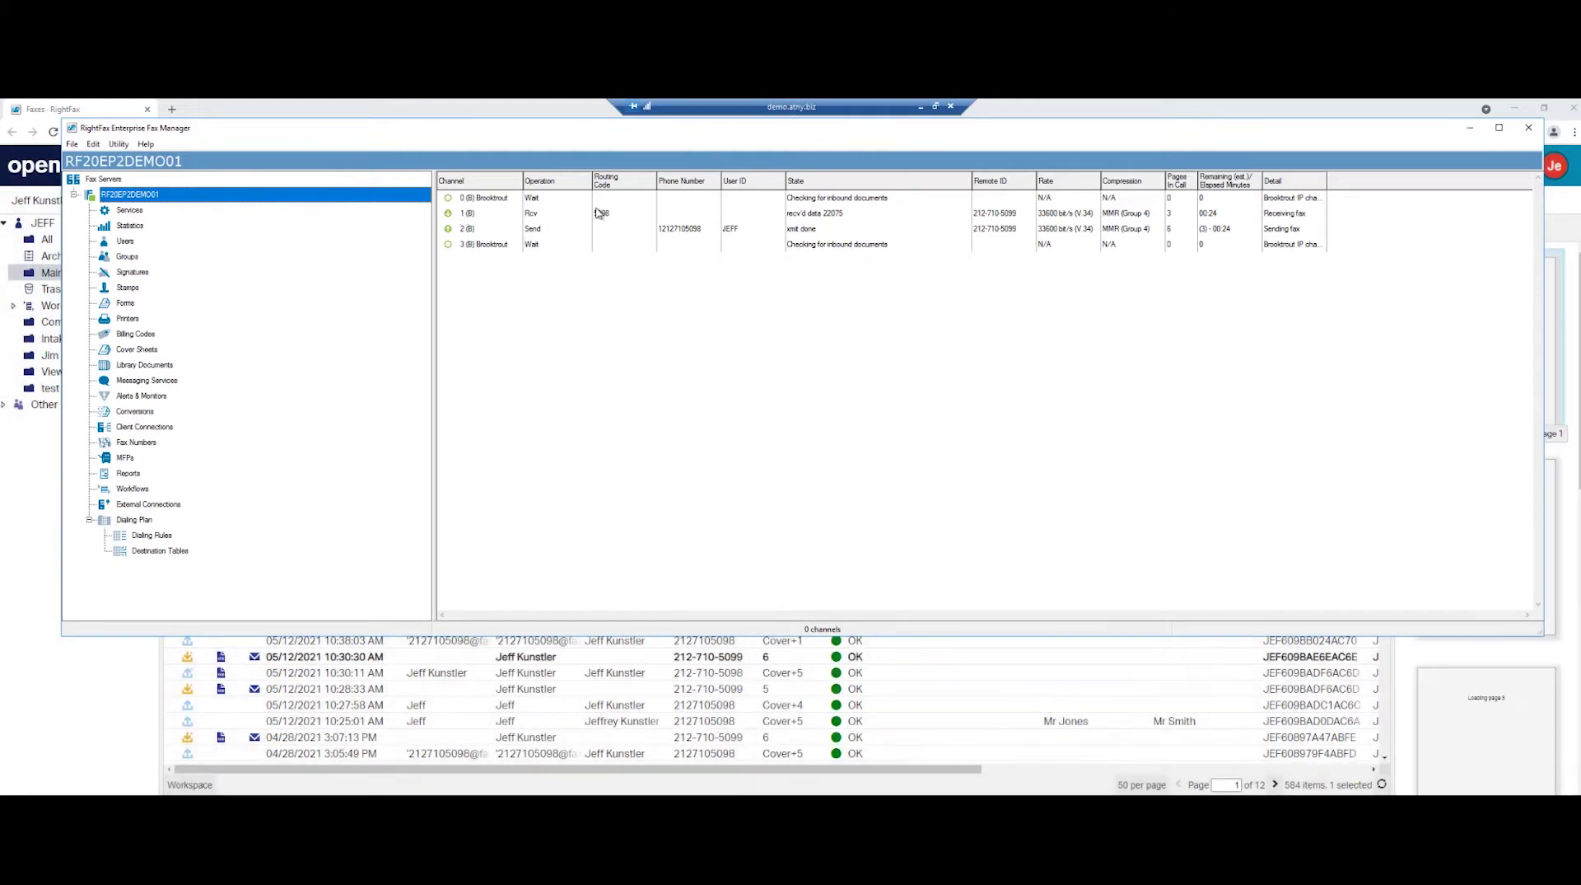
left_click(124, 242)
Sort the 181 users by route code, highest first, and open JEFF for editing.
left_click(124, 243)
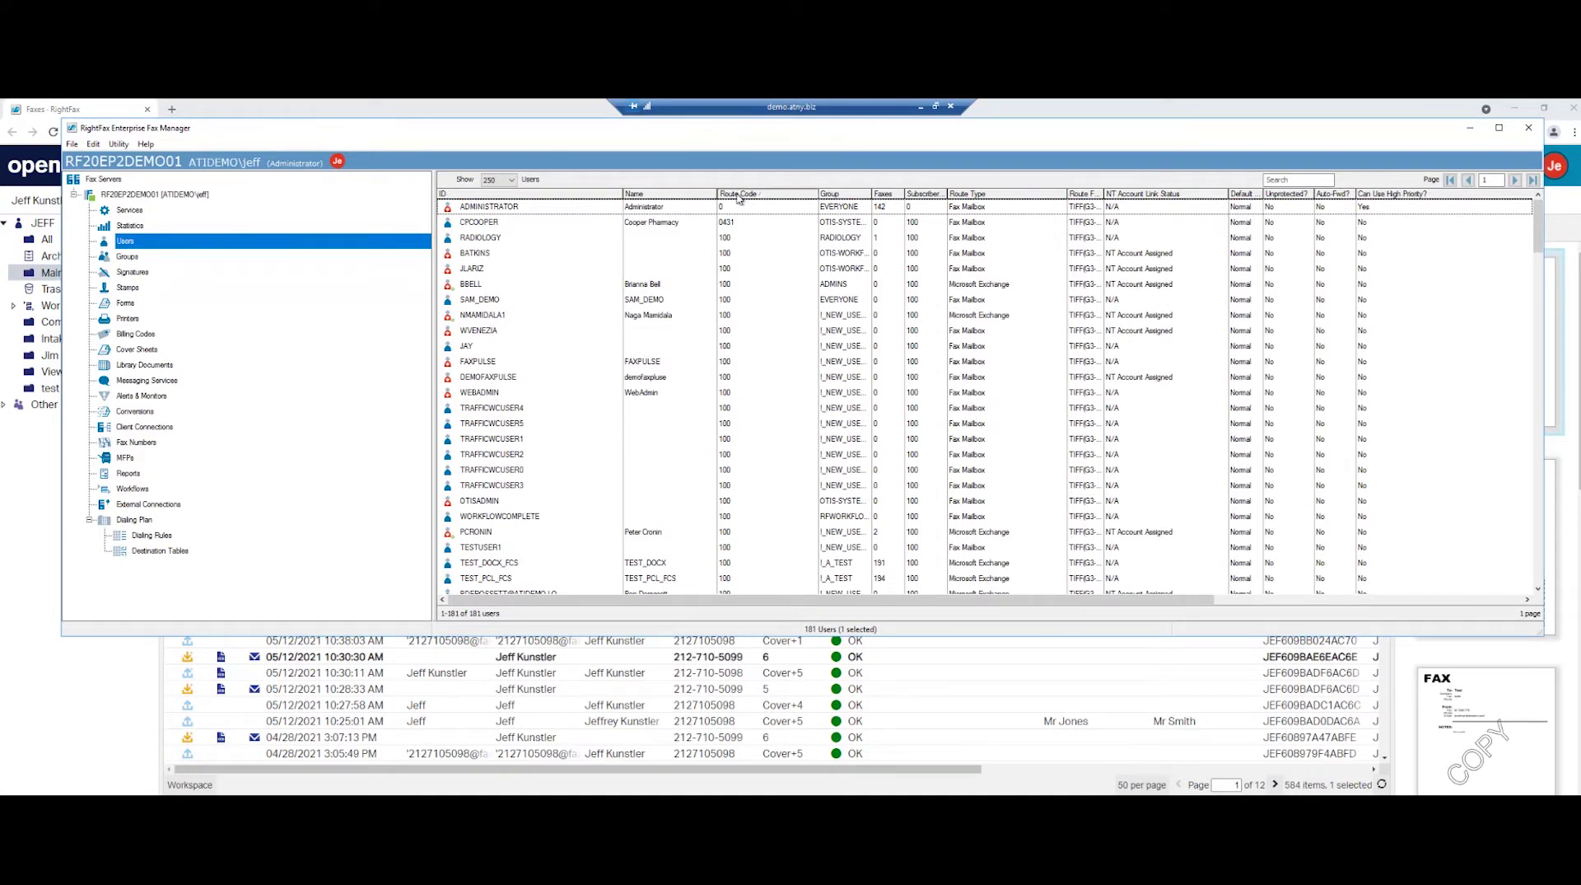
left_click(738, 195)
scroll(748, 367, "down", 10)
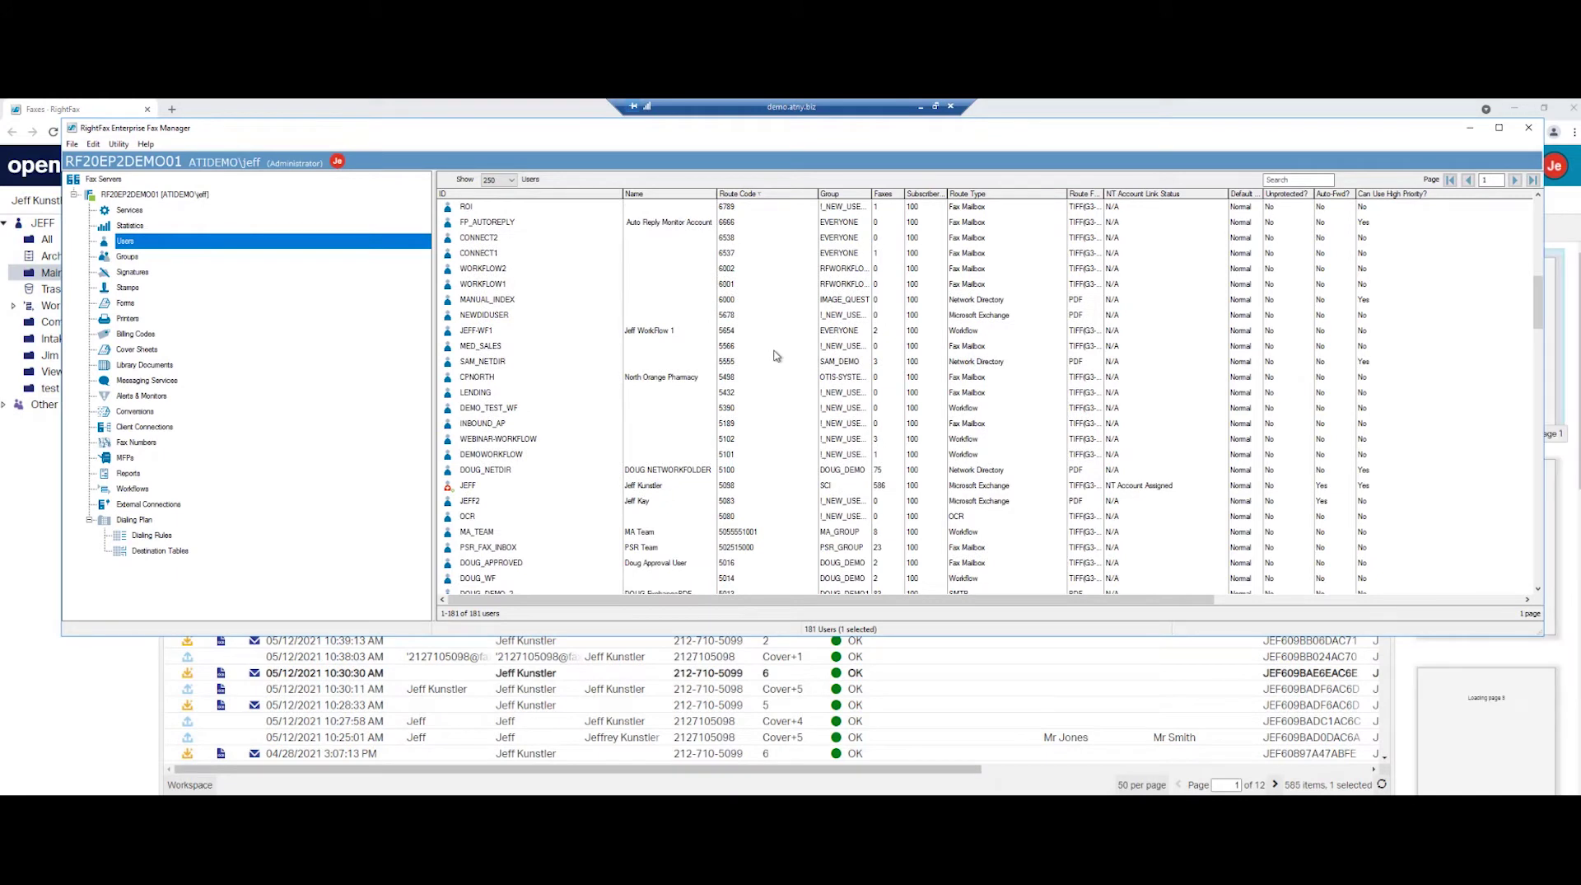
left_click(728, 486)
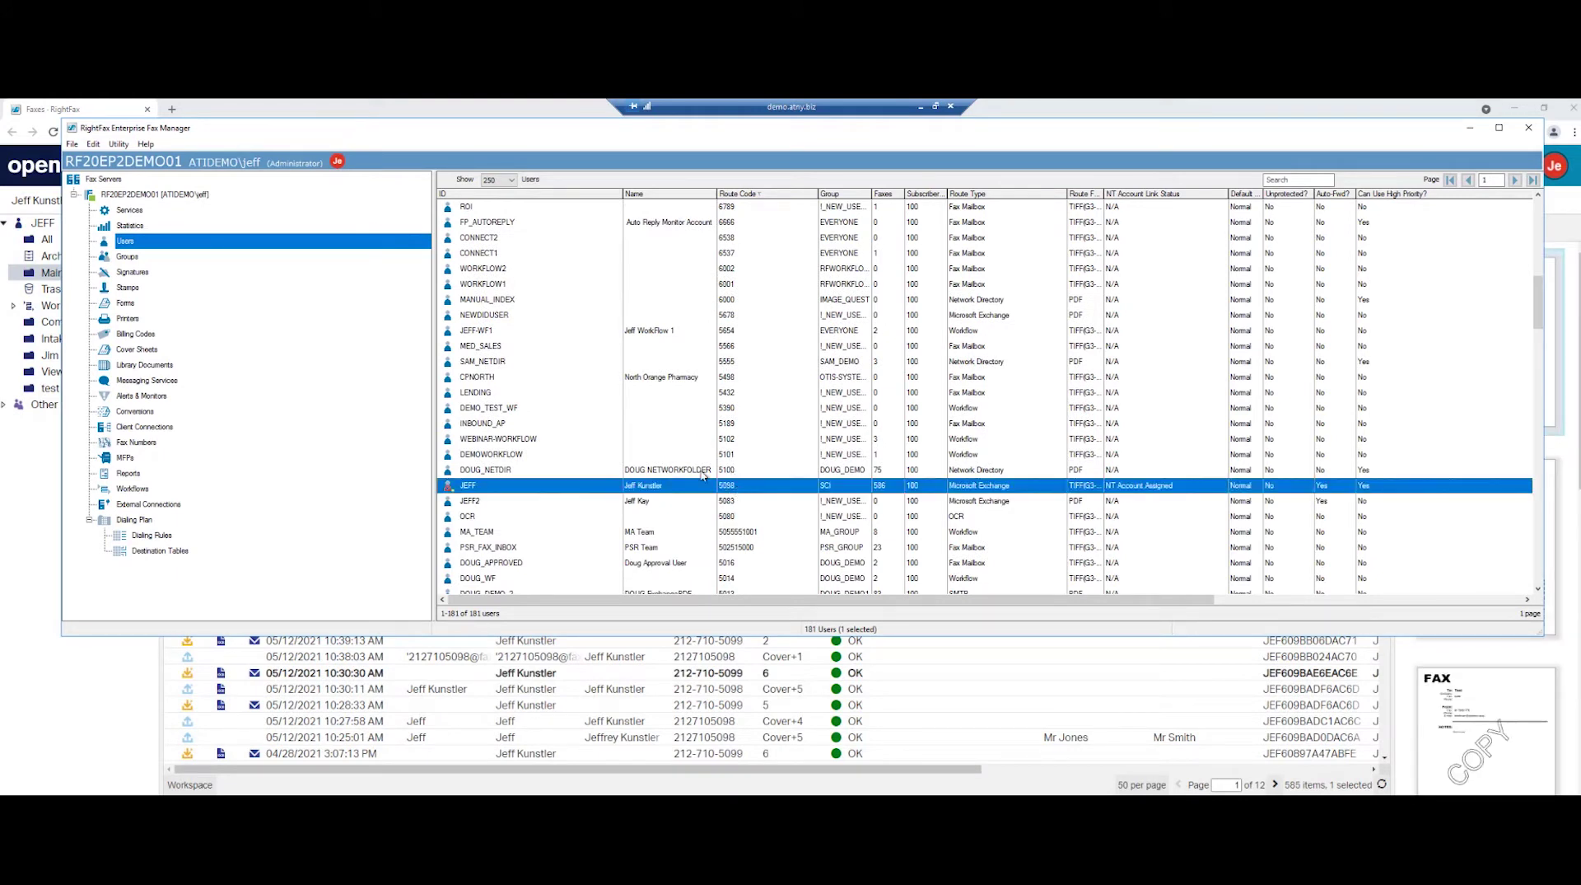
double_click(649, 491)
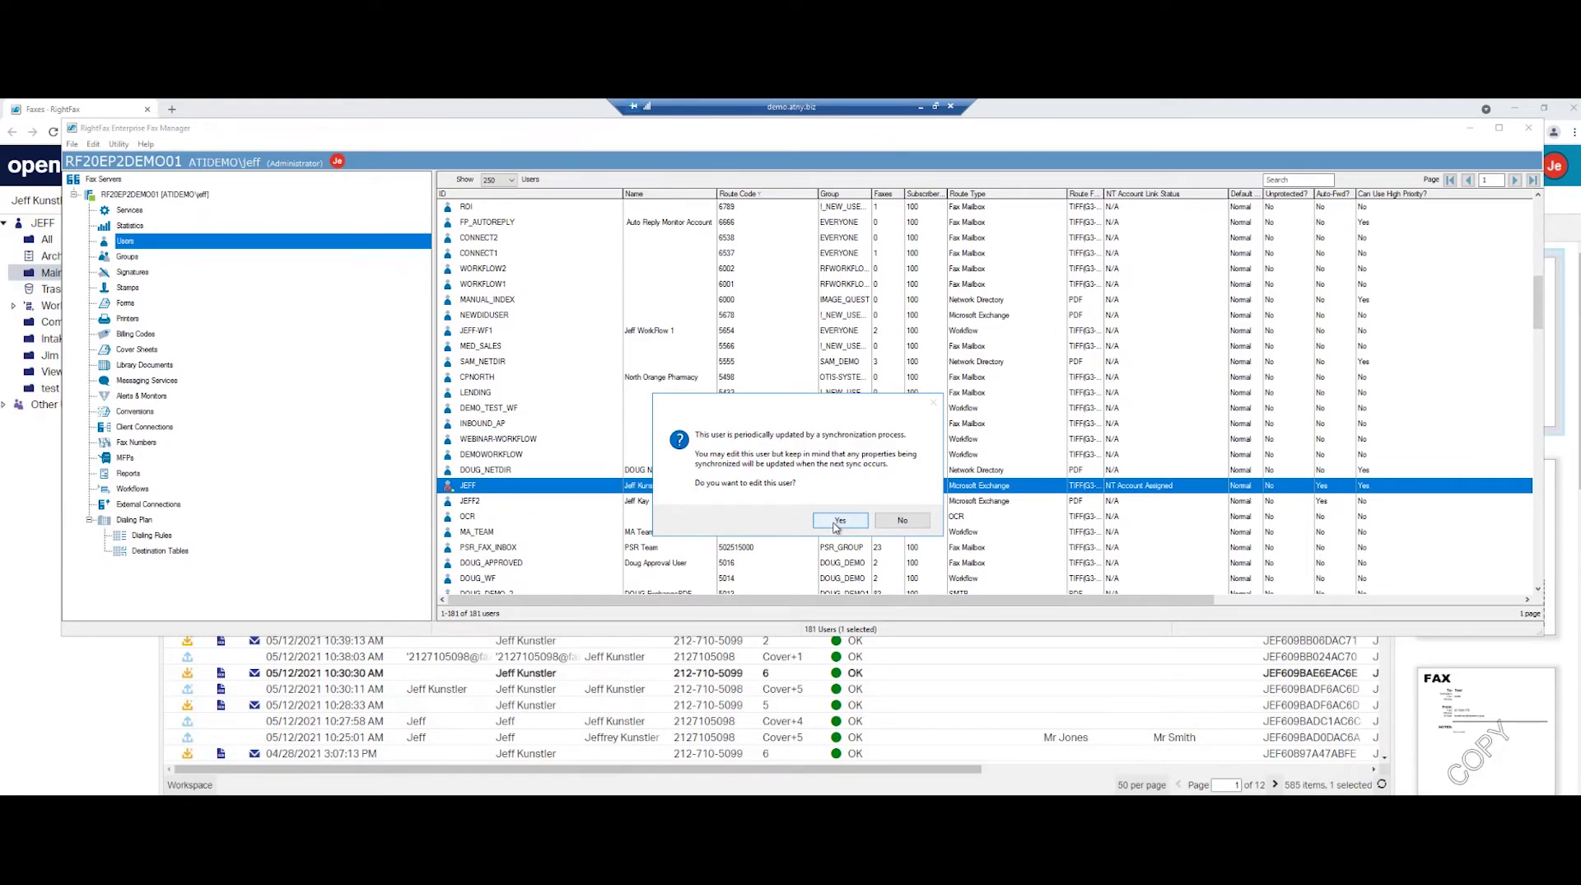
Accept the sync warning and review JEFF's Exchange routing and NETDIR auto-forward with OCR.
left_click(838, 521)
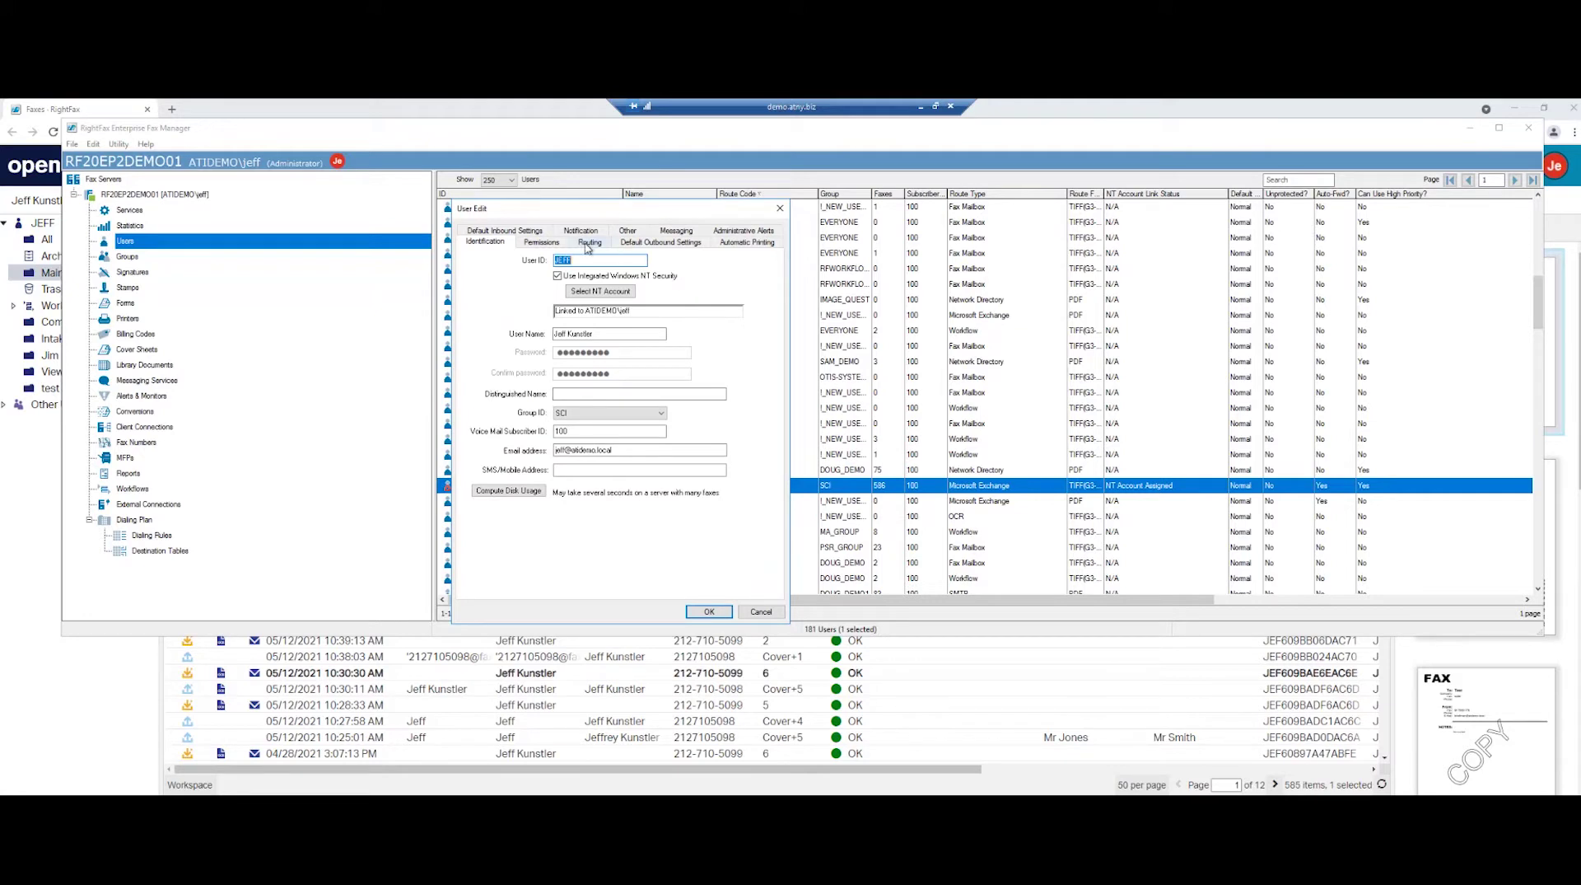
left_click(589, 243)
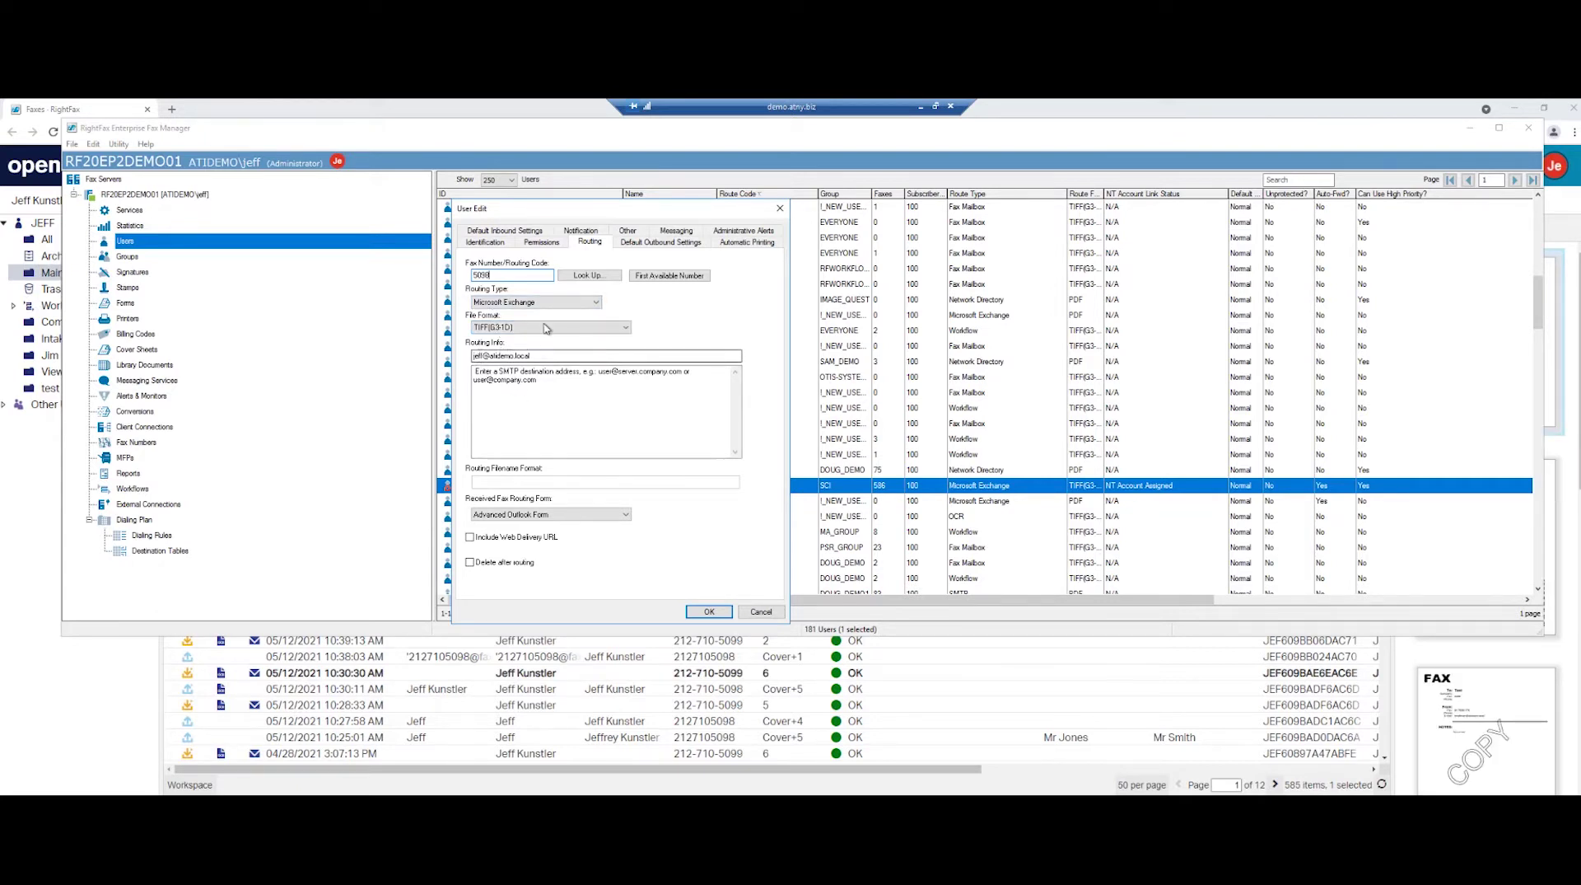
left_click(504, 232)
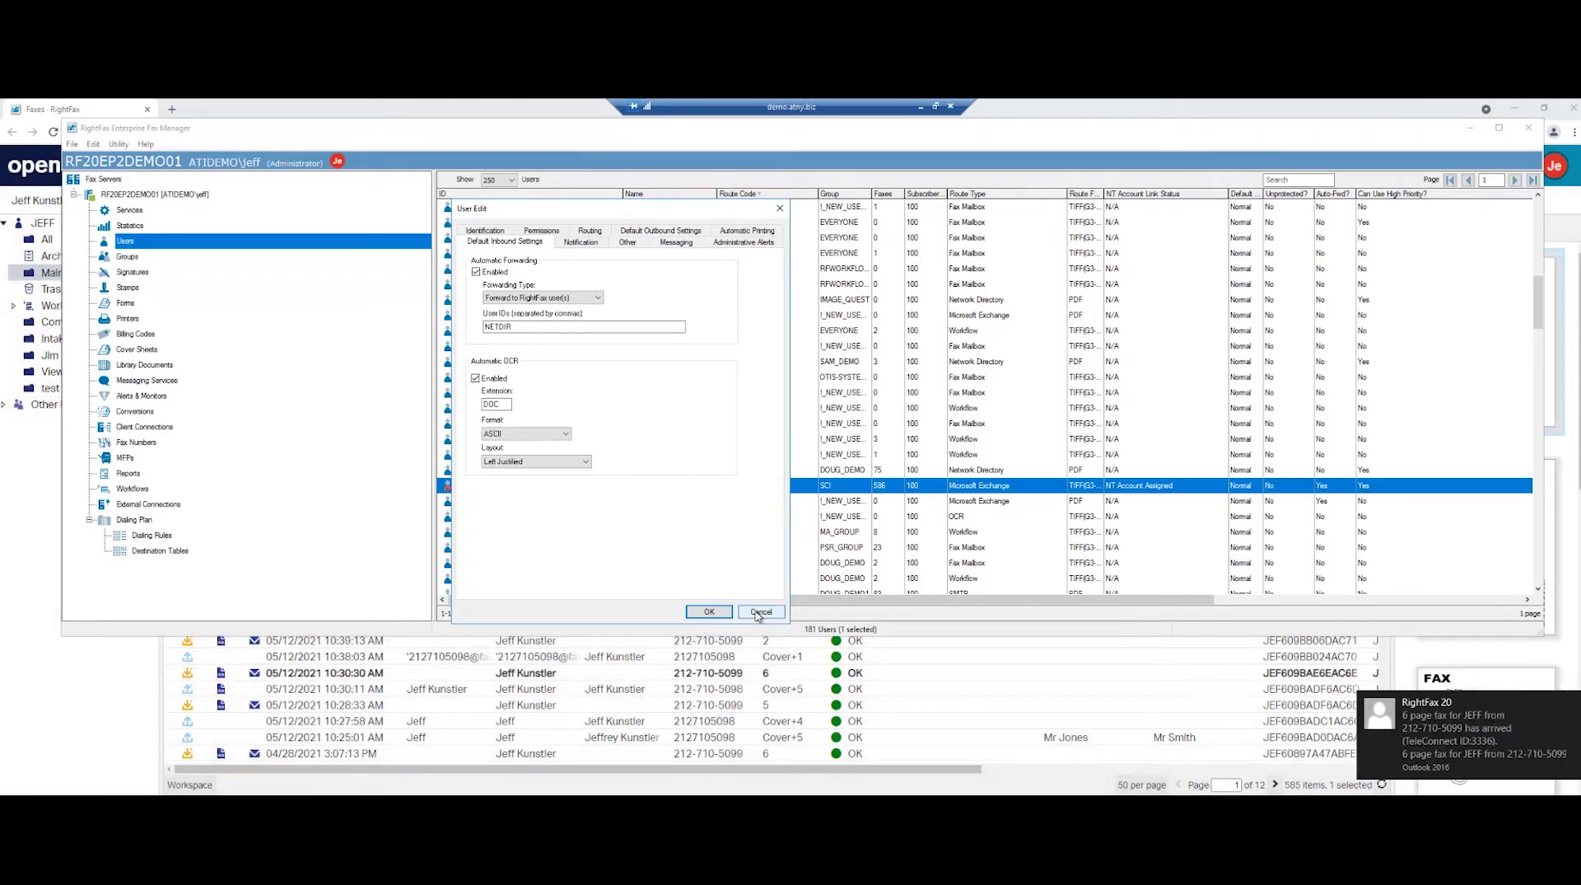
Cancel User Edit, then view the 2:21:49 PM fax's COPY-stamped pages and close the viewer.
left_click(759, 613)
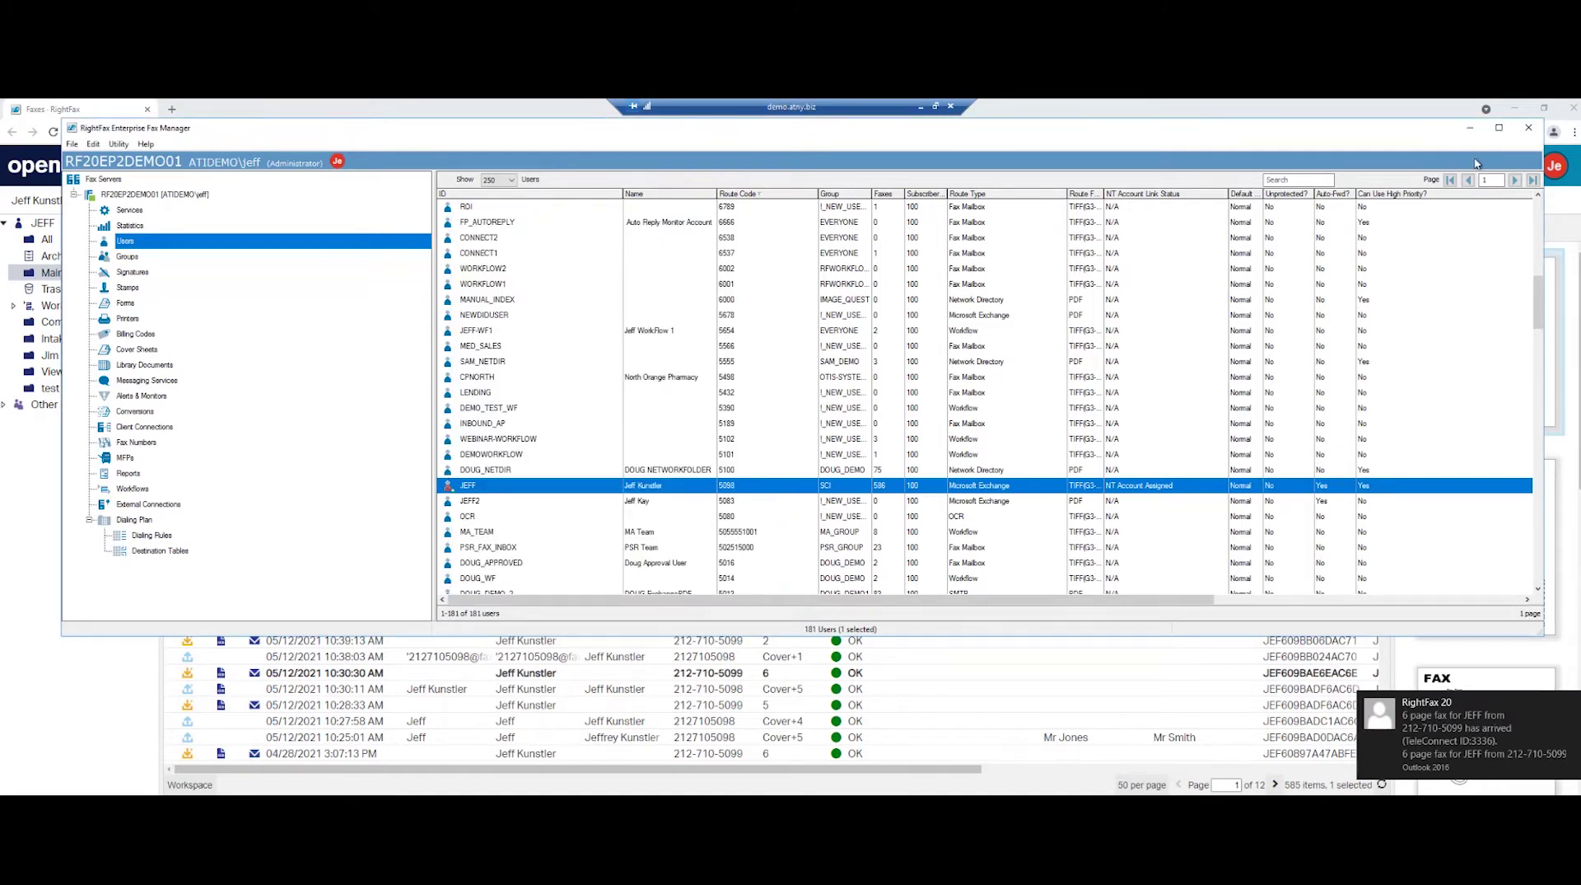
left_click(1473, 131)
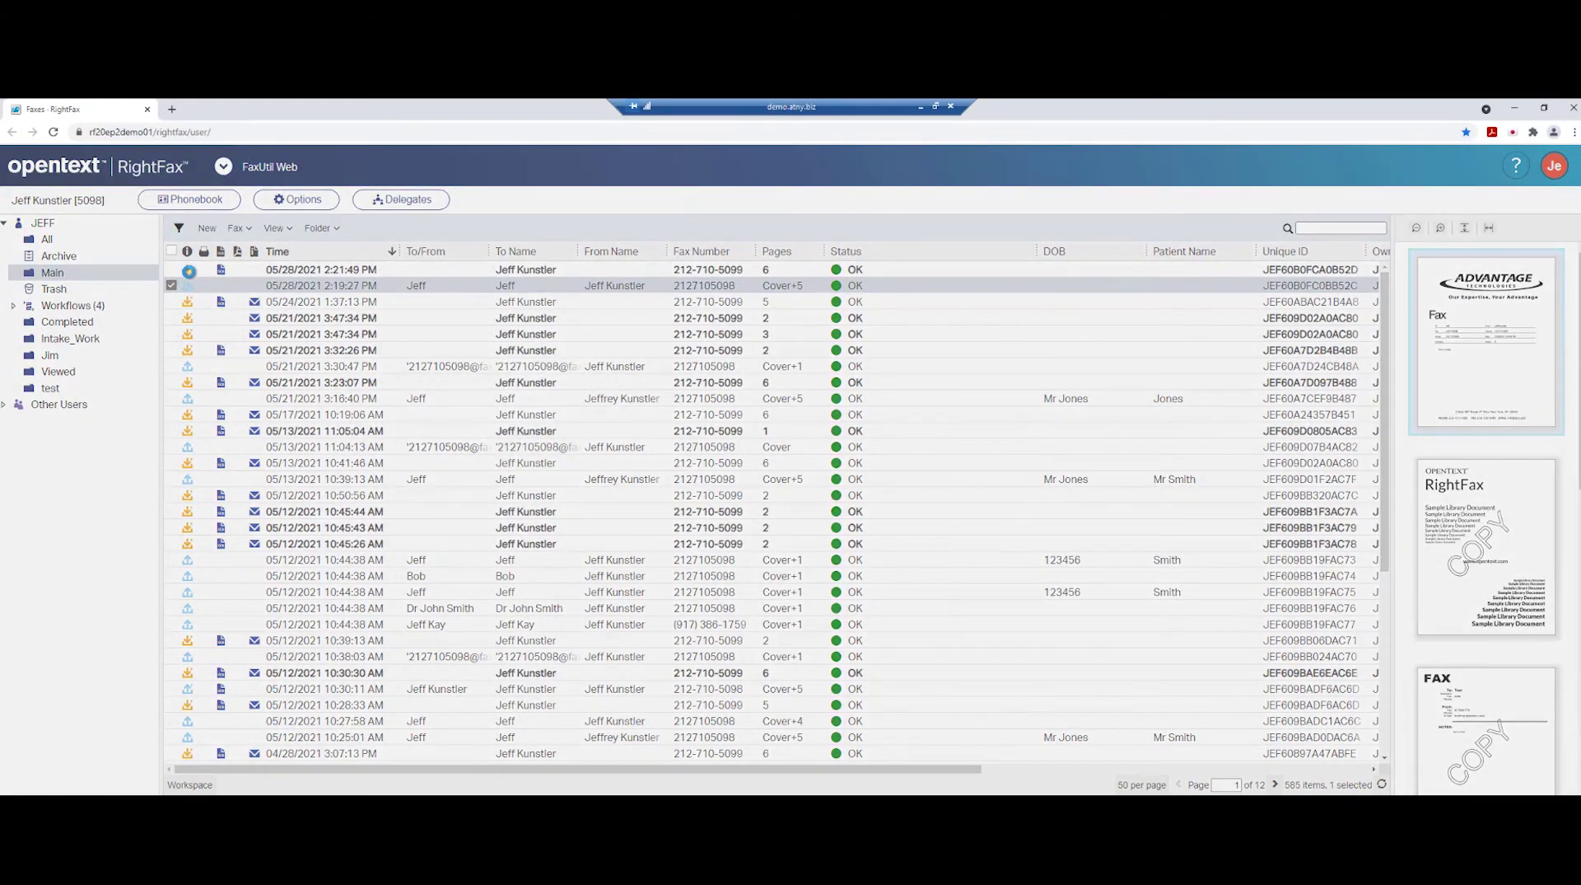
left_click(367, 271)
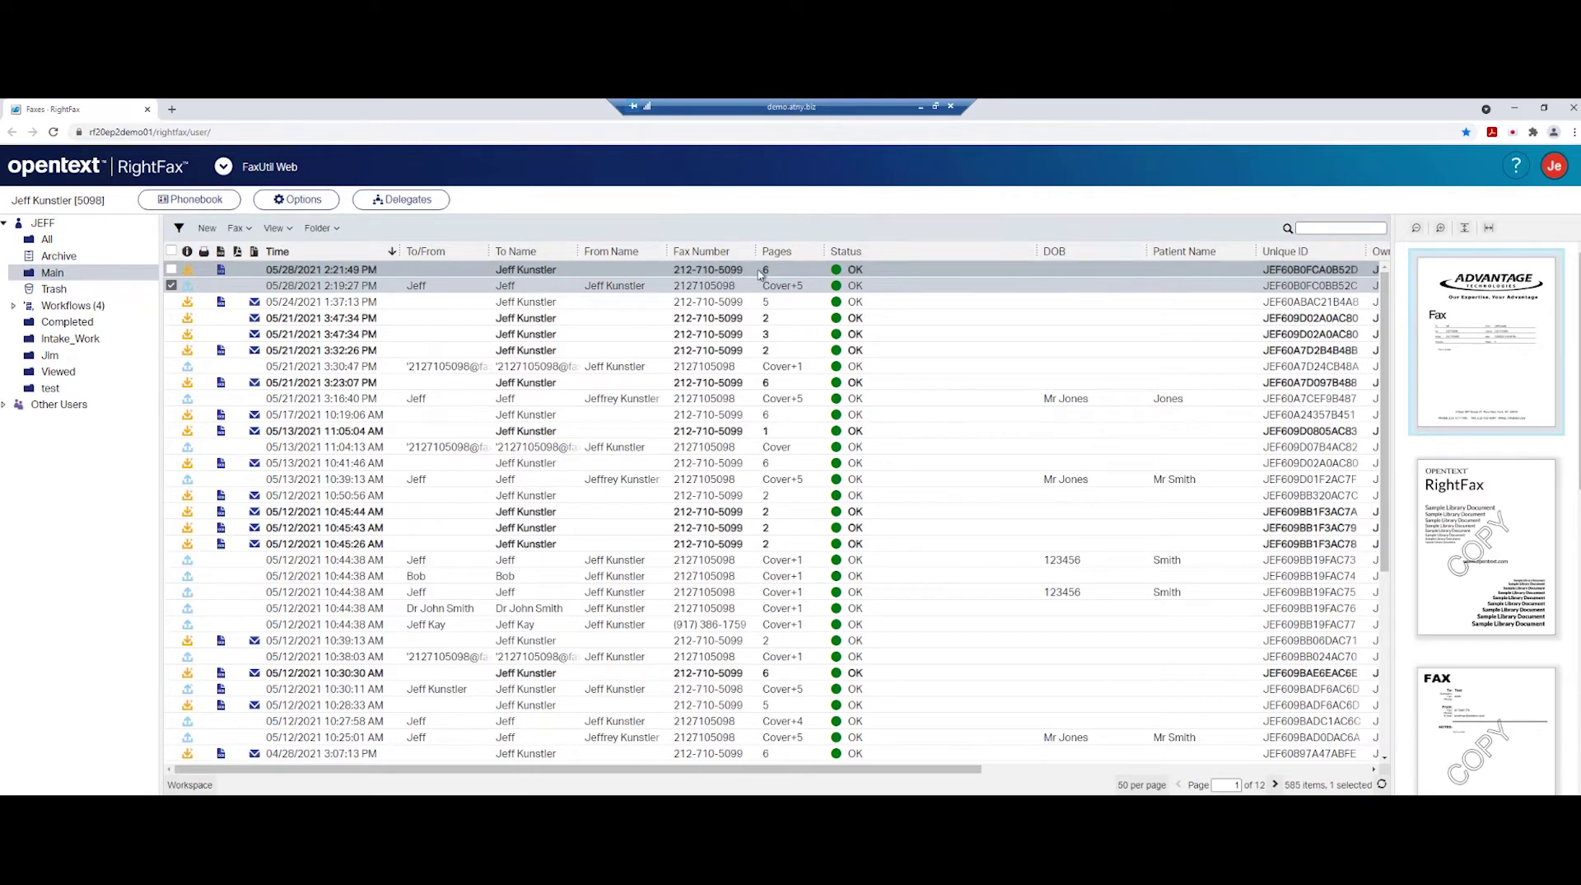
left_click(314, 273)
double_click(314, 272)
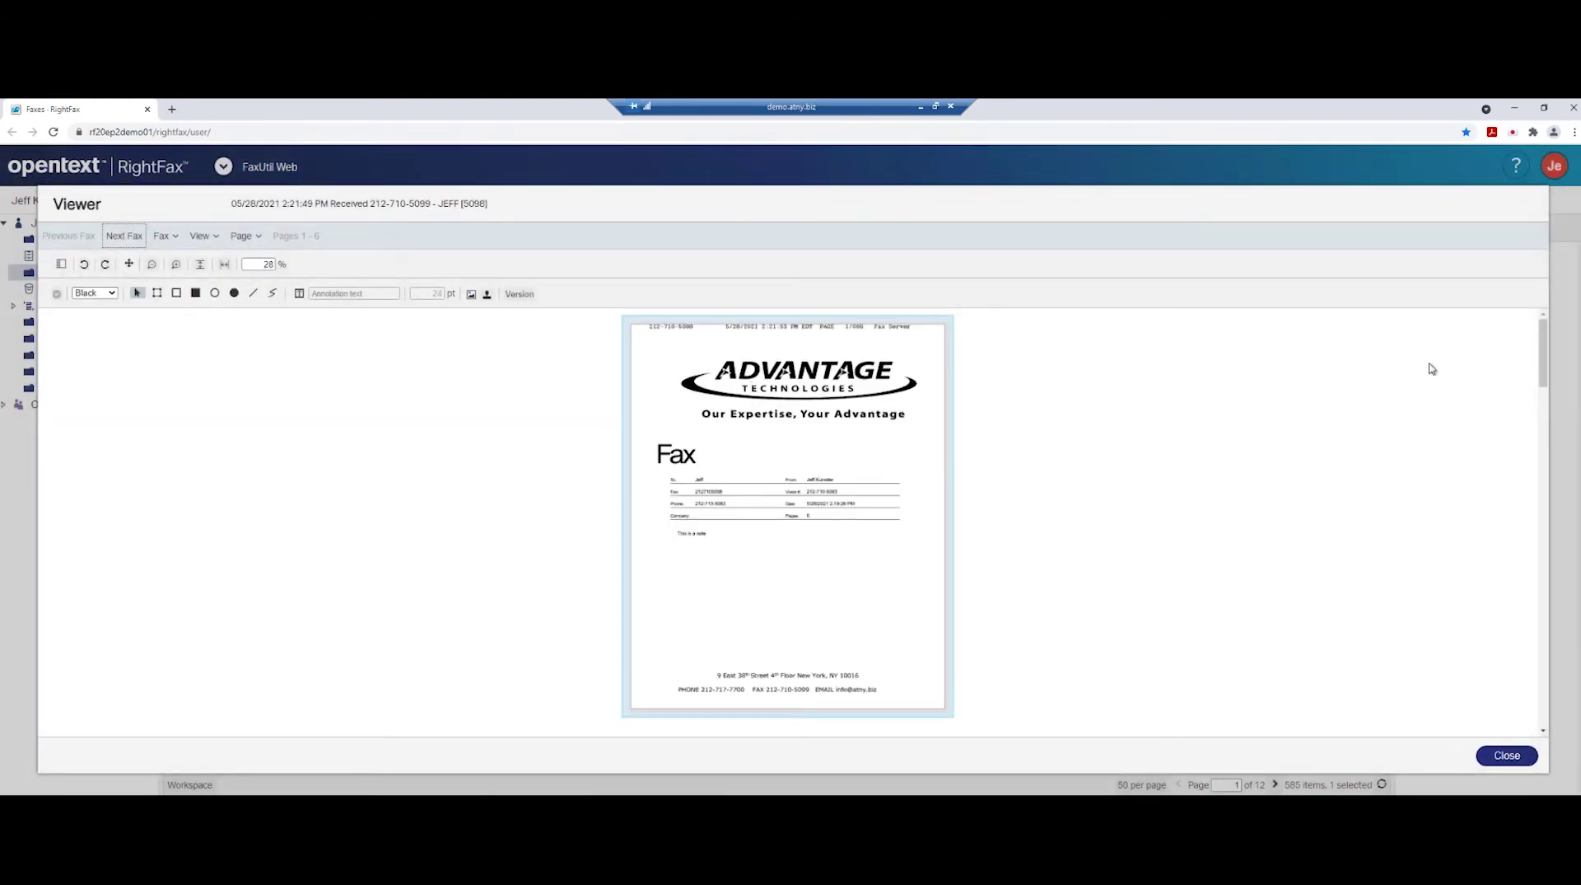
left_click_drag(1544, 338, 1544, 526)
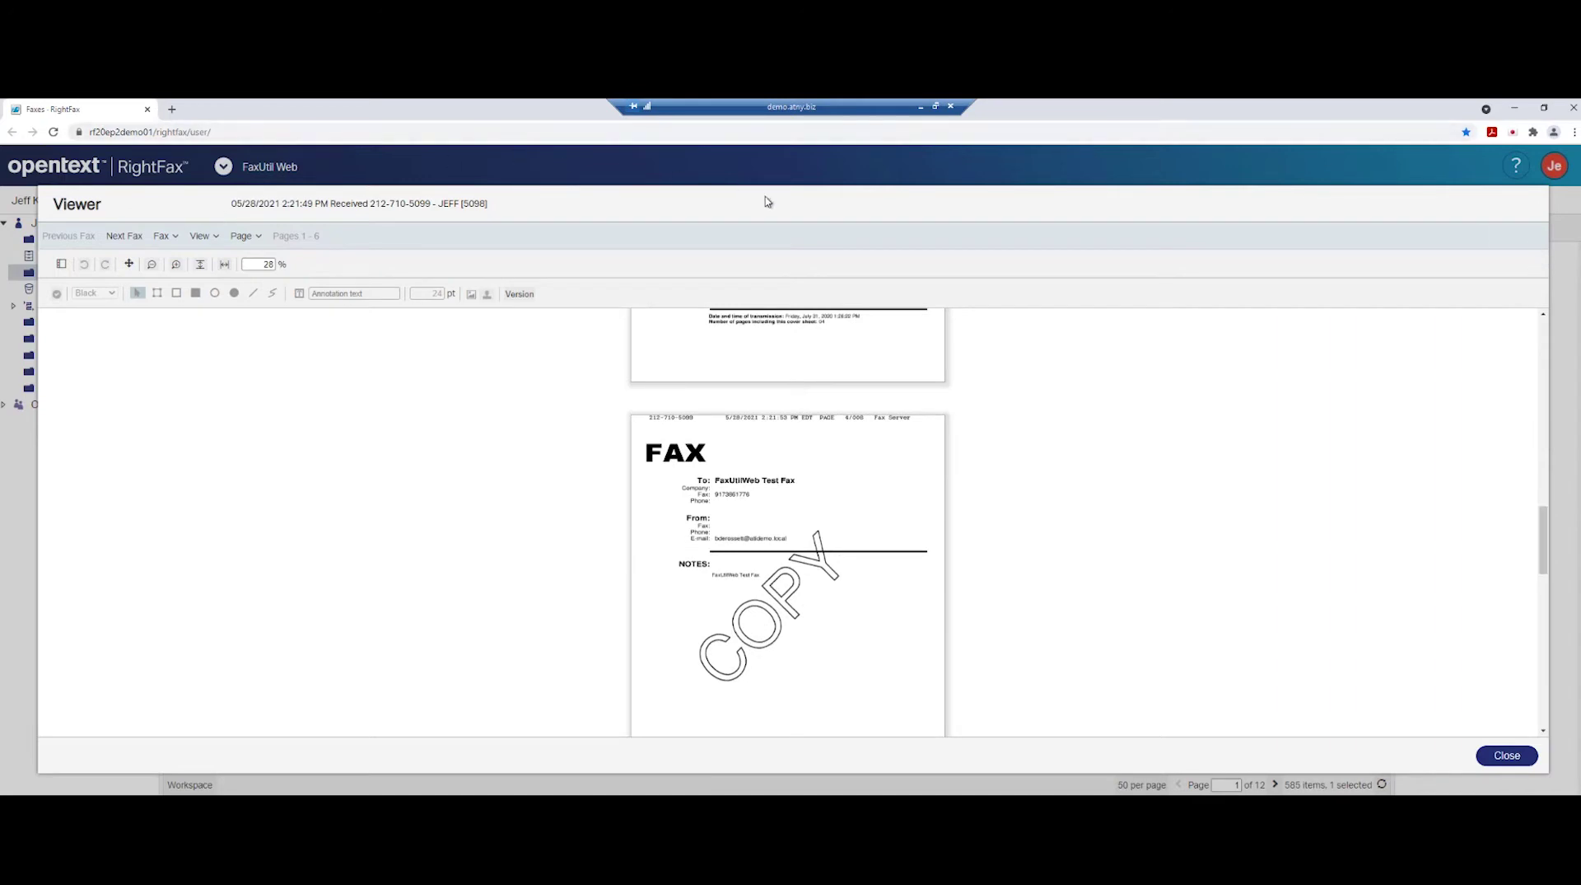
left_click(1492, 760)
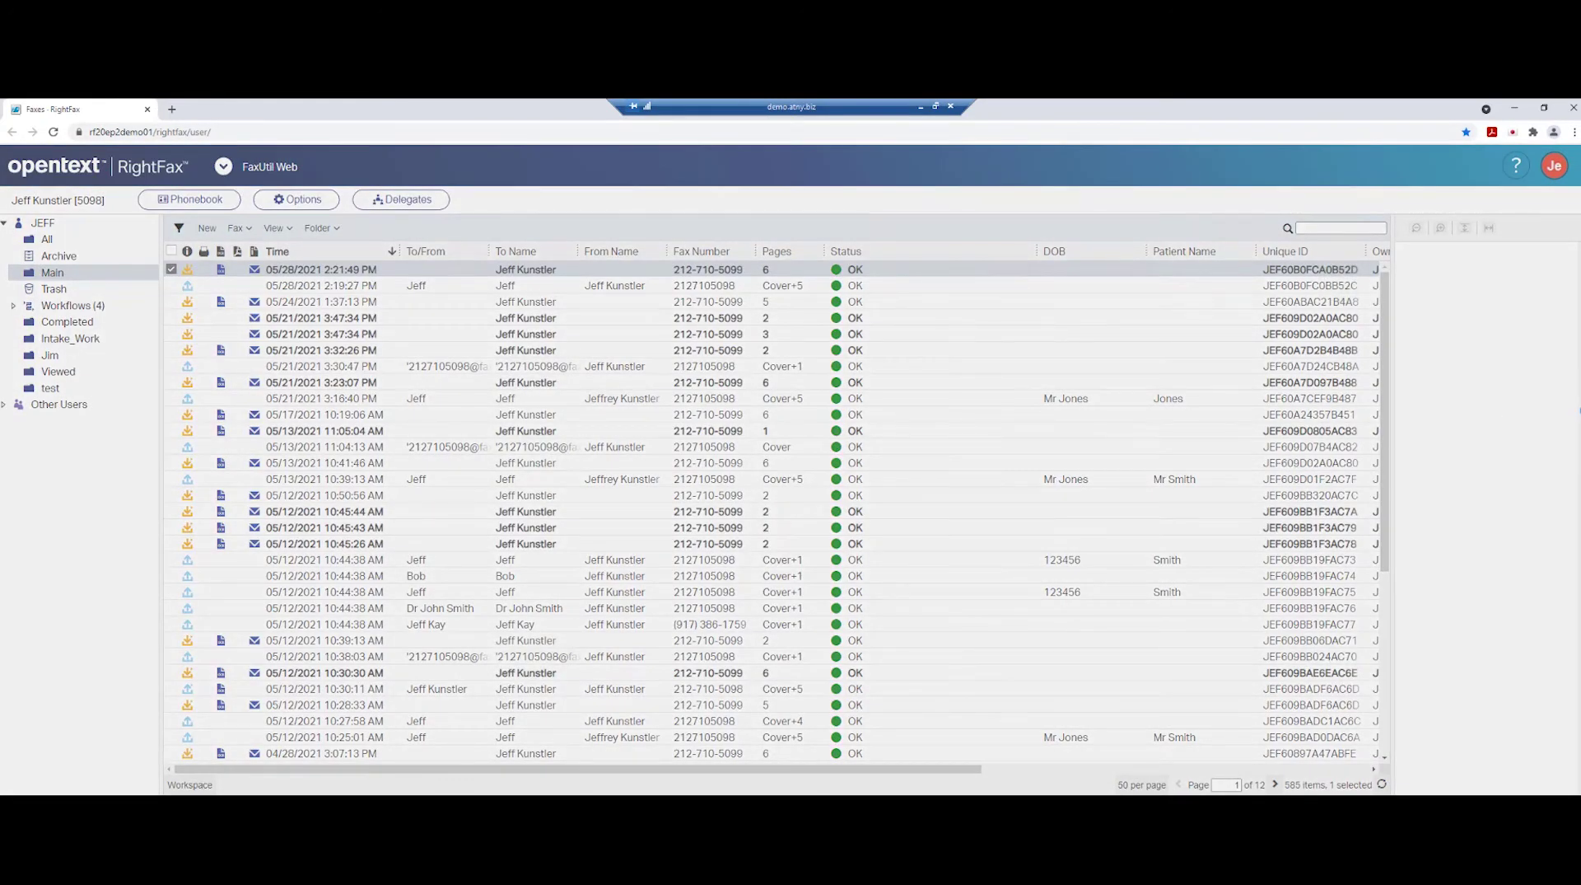
On the remote server, open the C:\FAXES folder in File Explorer.
key("alt+Tab")
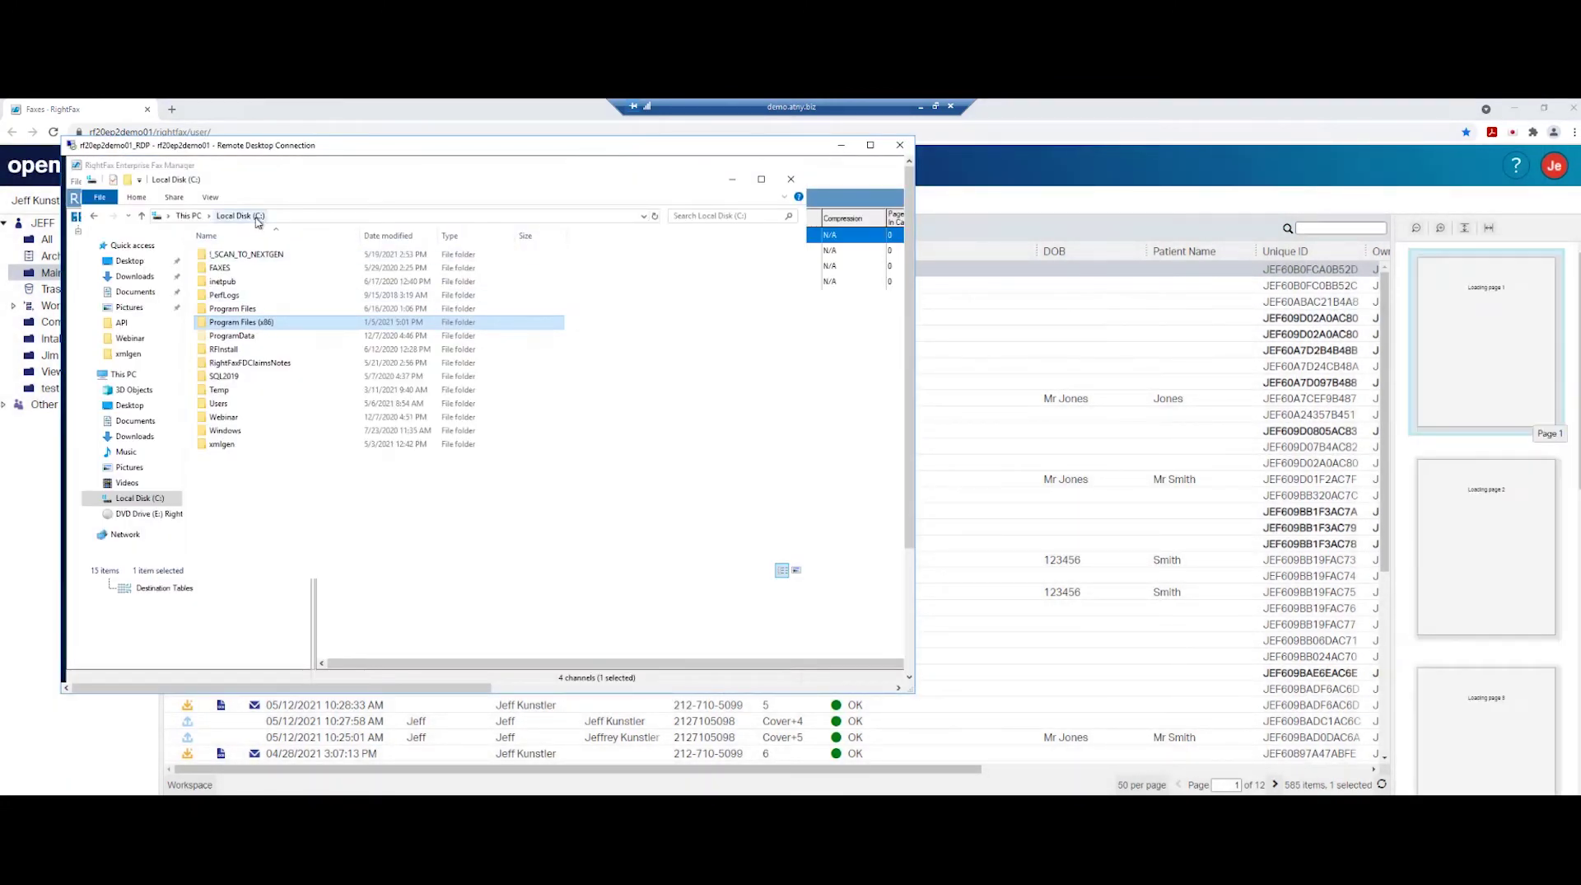
left_click(211, 268)
double_click(212, 270)
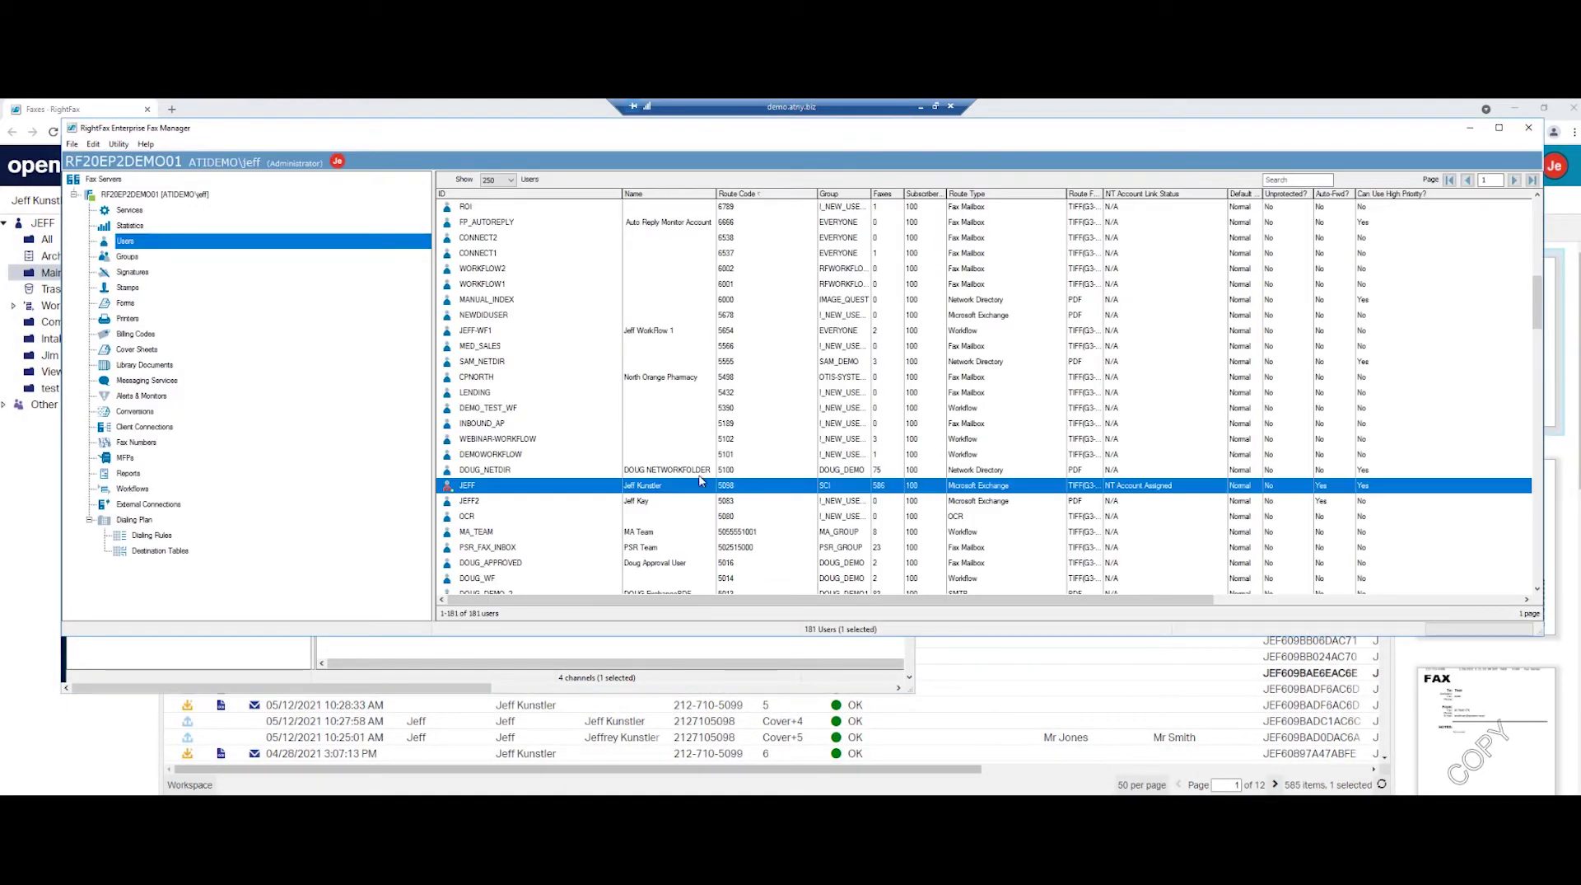
Search the user list for 'net' and open the NETDIR user for editing.
left_click(486, 411)
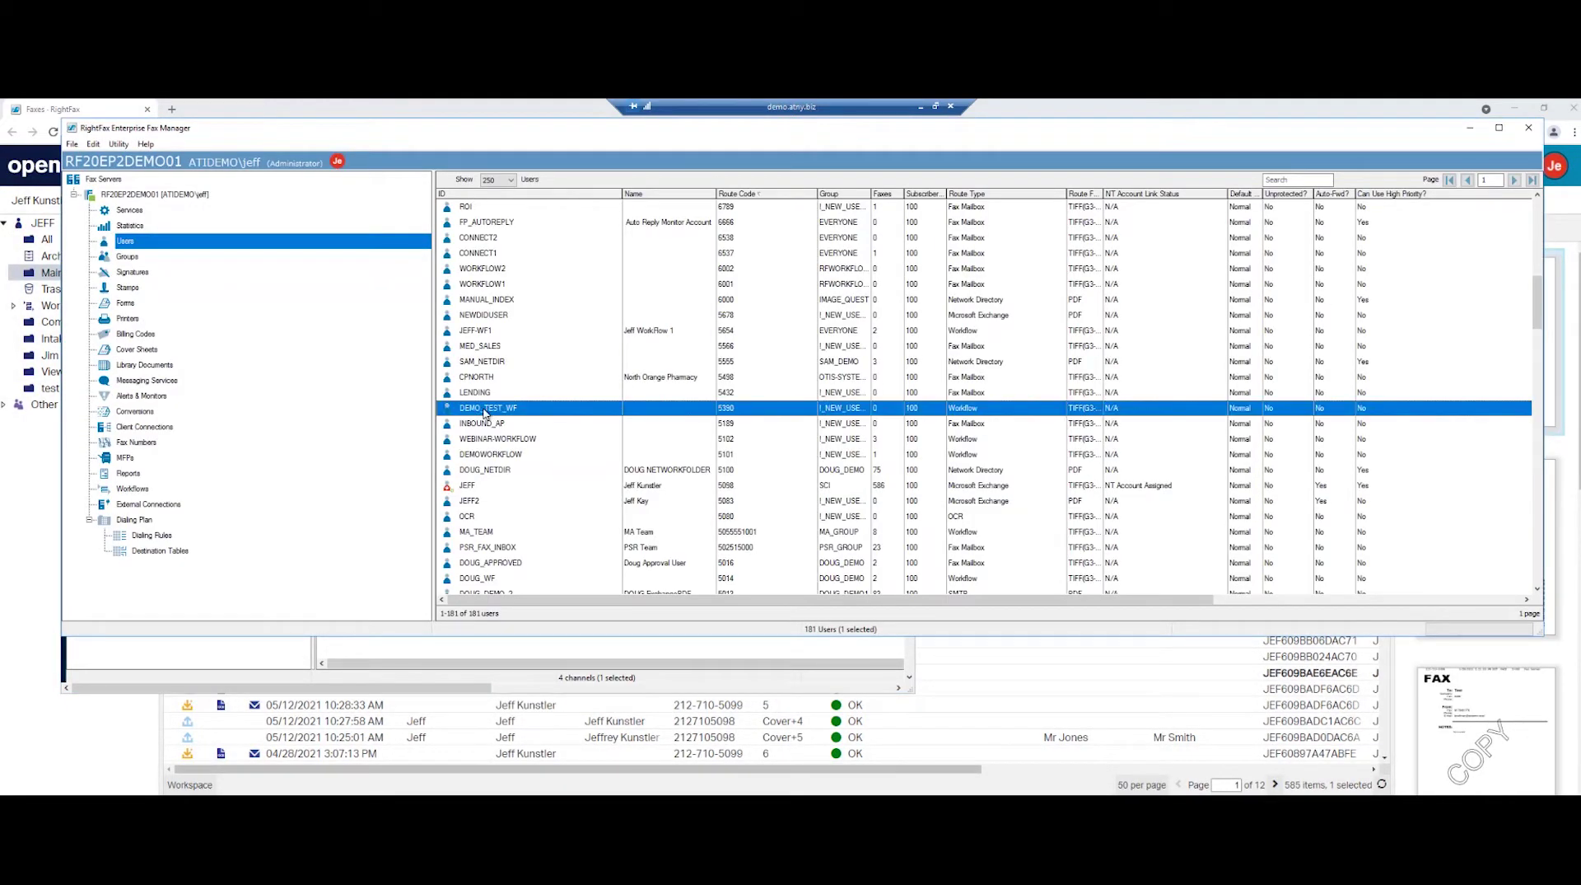
left_click(1288, 176)
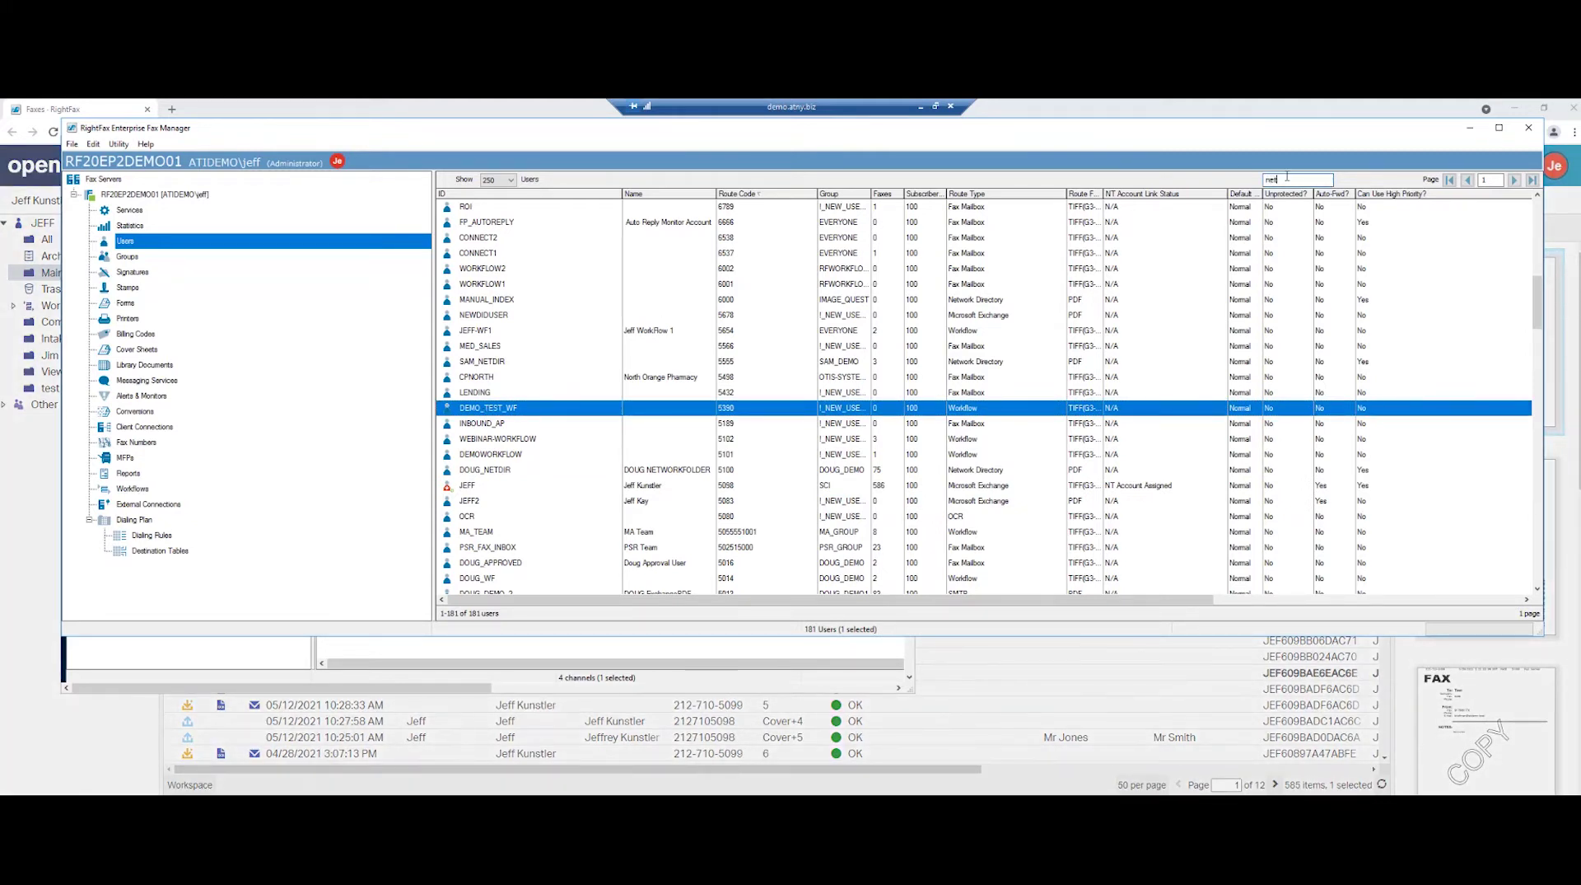
type("net")
key("Return")
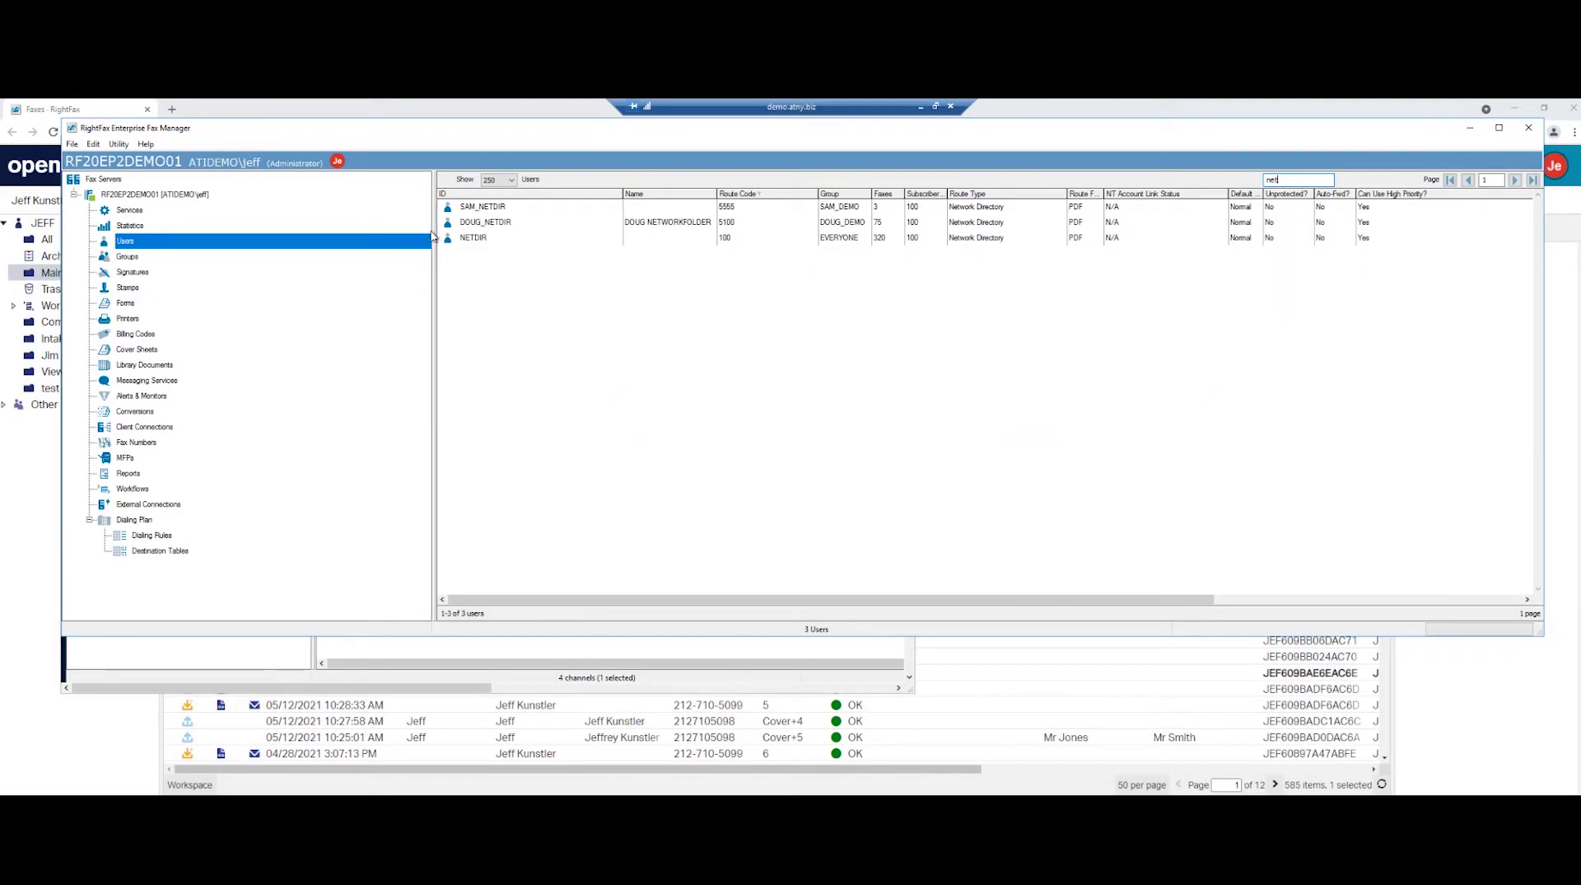
left_click(463, 238)
double_click(462, 241)
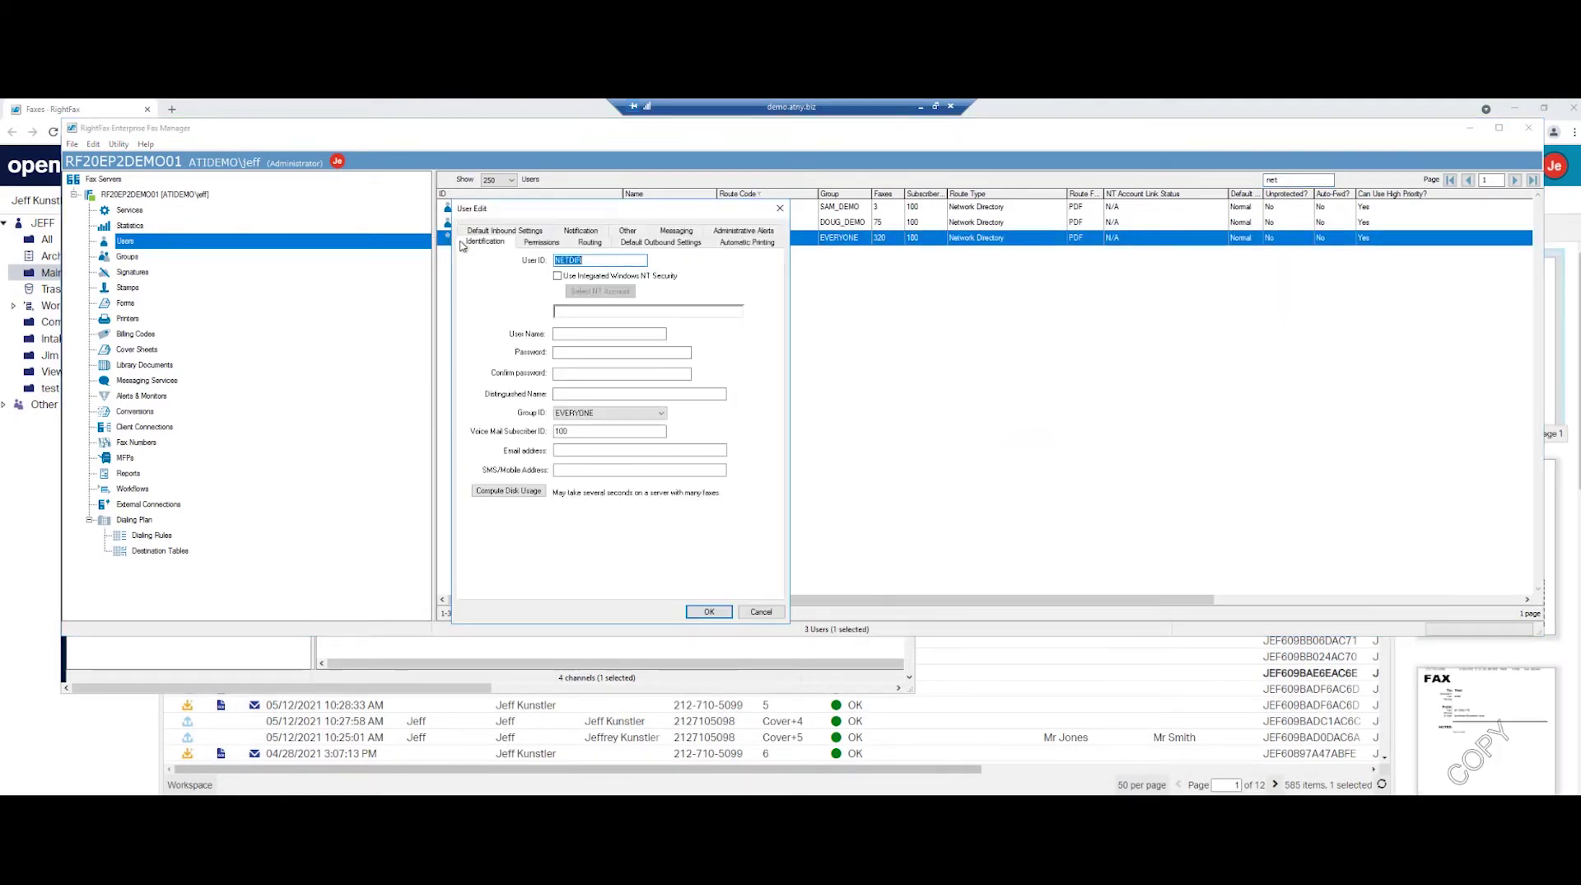
Check NETDIR's Routing tab path into C:\FAXES as PDF, including its date macros.
left_click(590, 242)
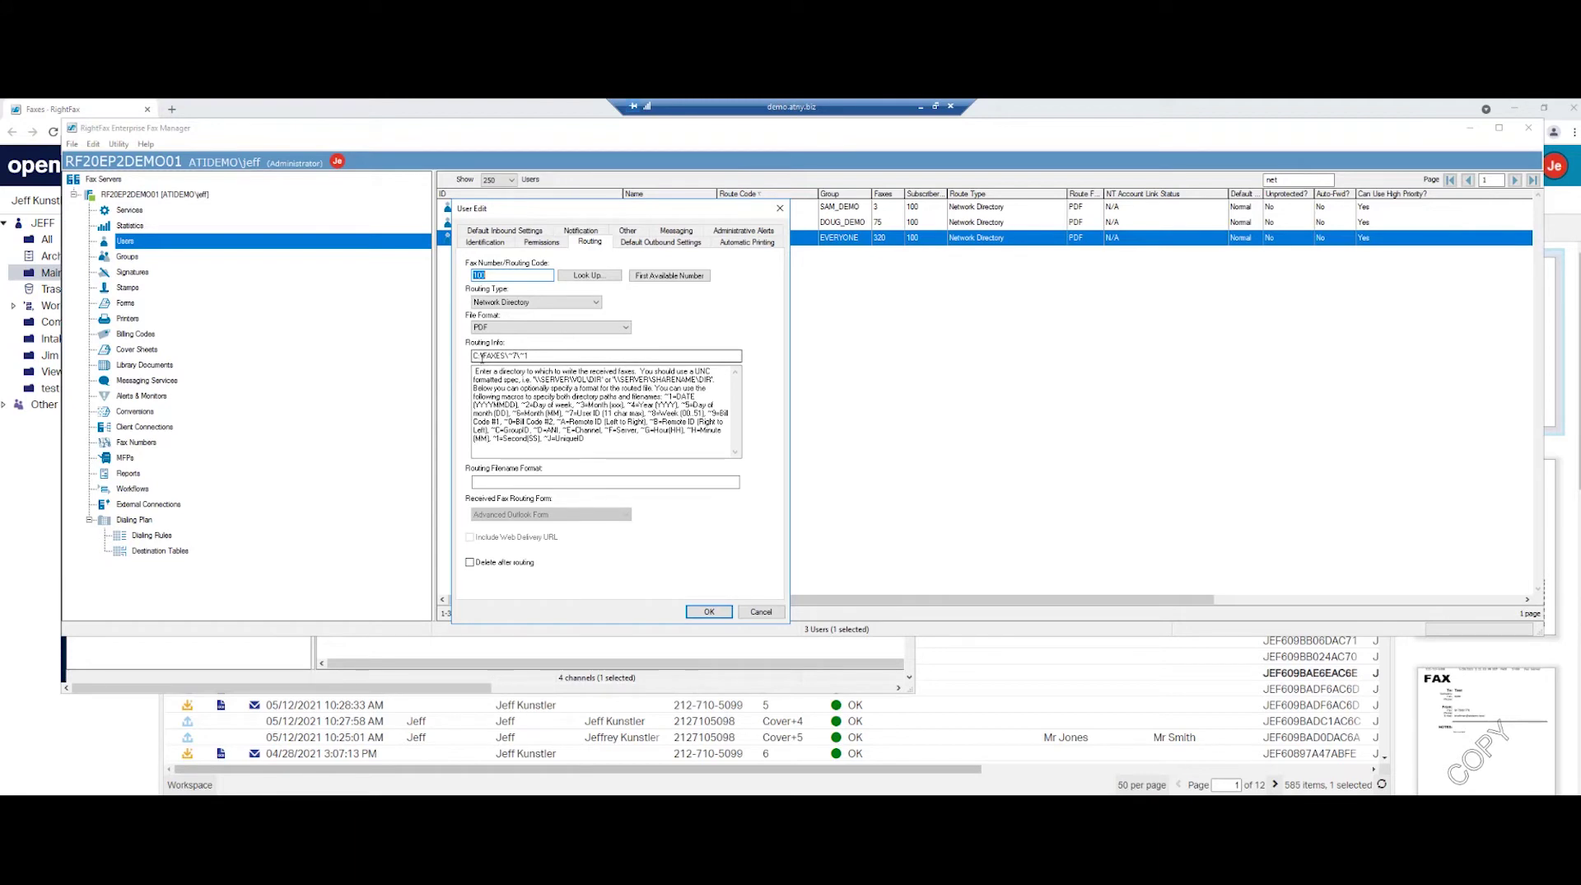
left_click_drag(483, 354, 504, 352)
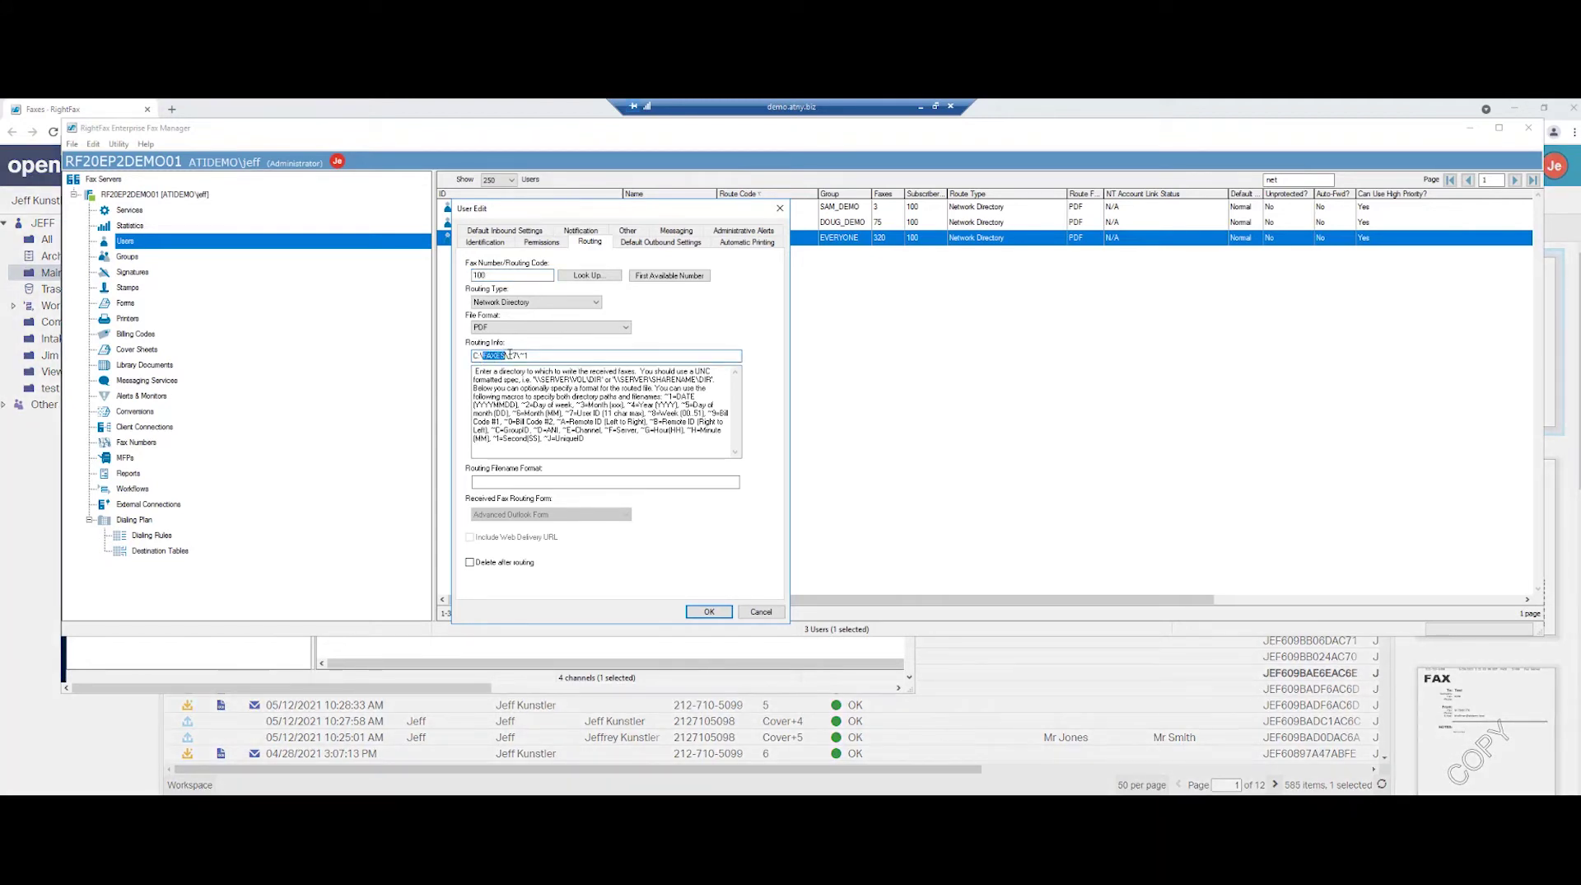
mouse_move(568, 412)
left_mouse_down()
mouse_move(628, 404)
mouse_move(569, 413)
left_mouse_up()
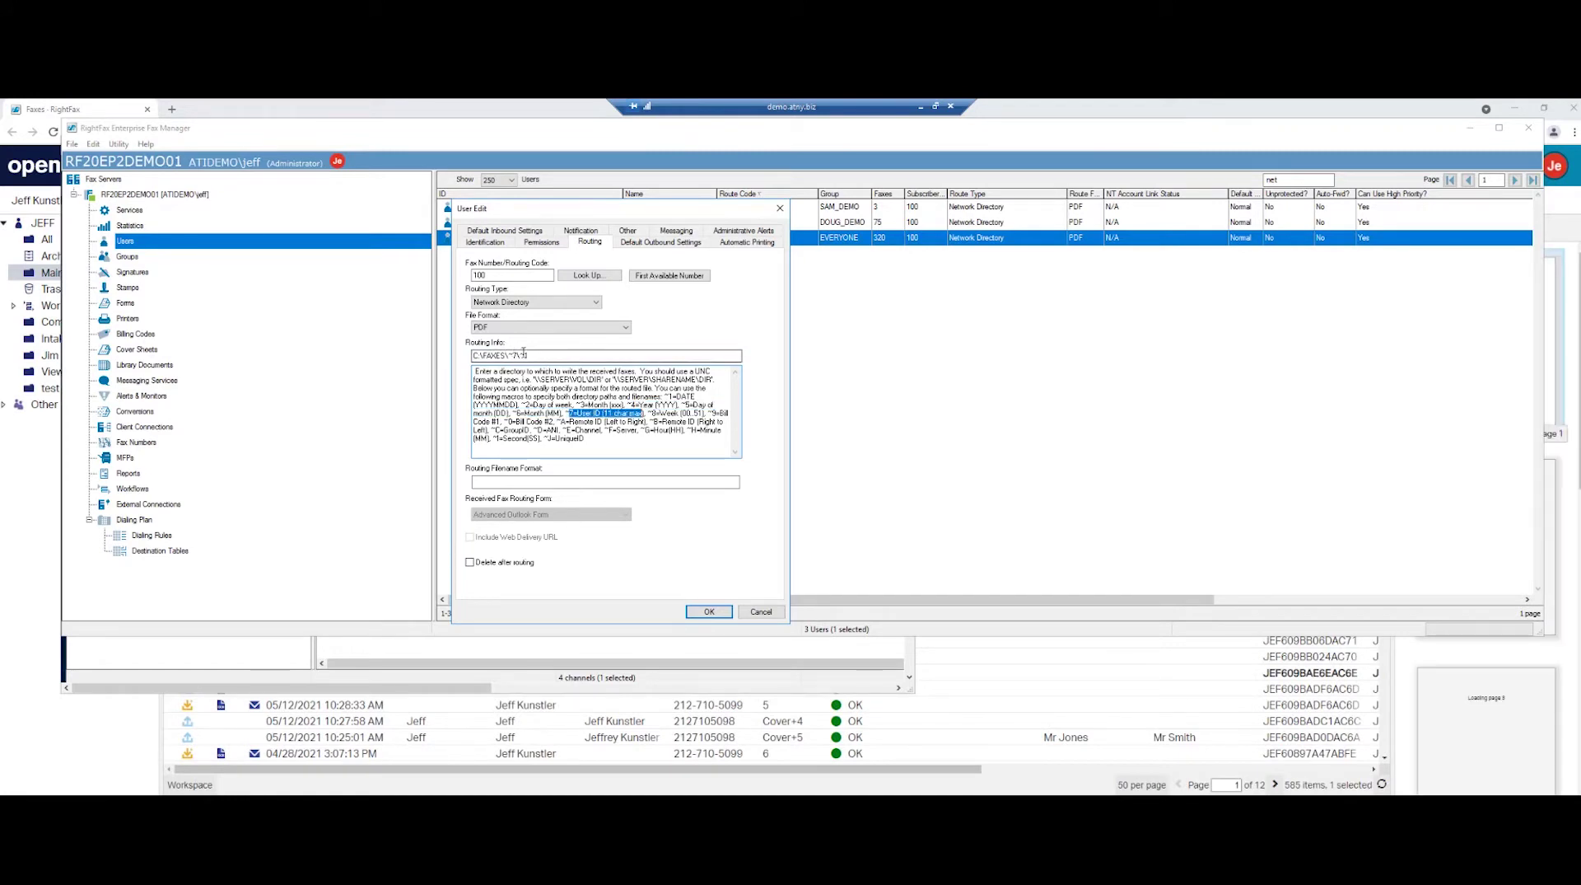
left_click_drag(521, 355, 531, 355)
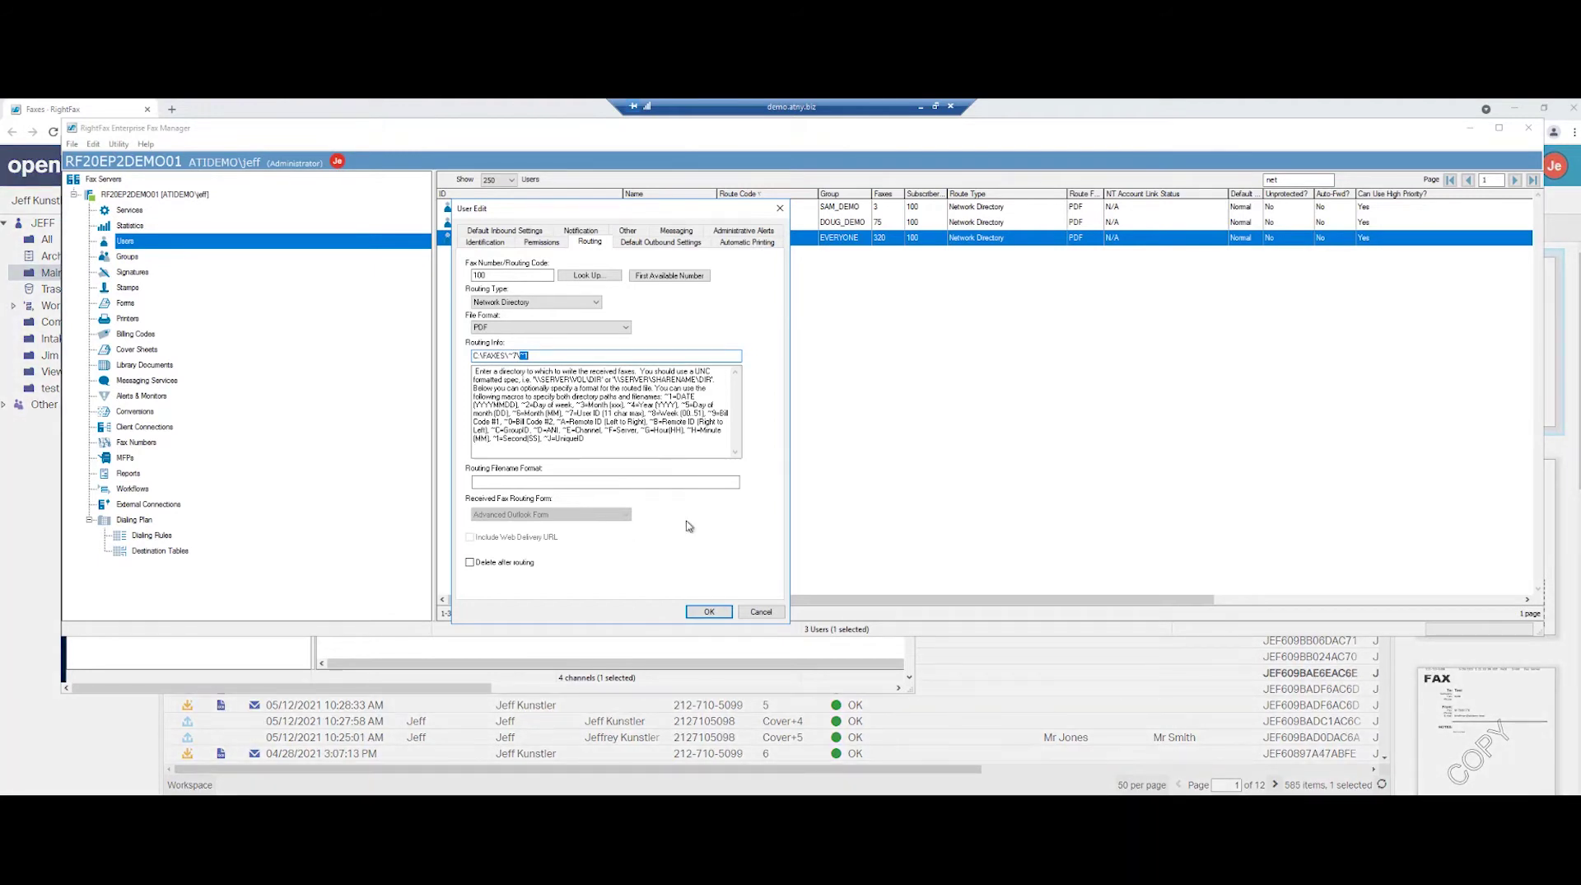
Close NETDIR's settings and open 00002D90.PDF from C:\FAXES\NETDIR\20210528 on the server.
left_click(708, 611)
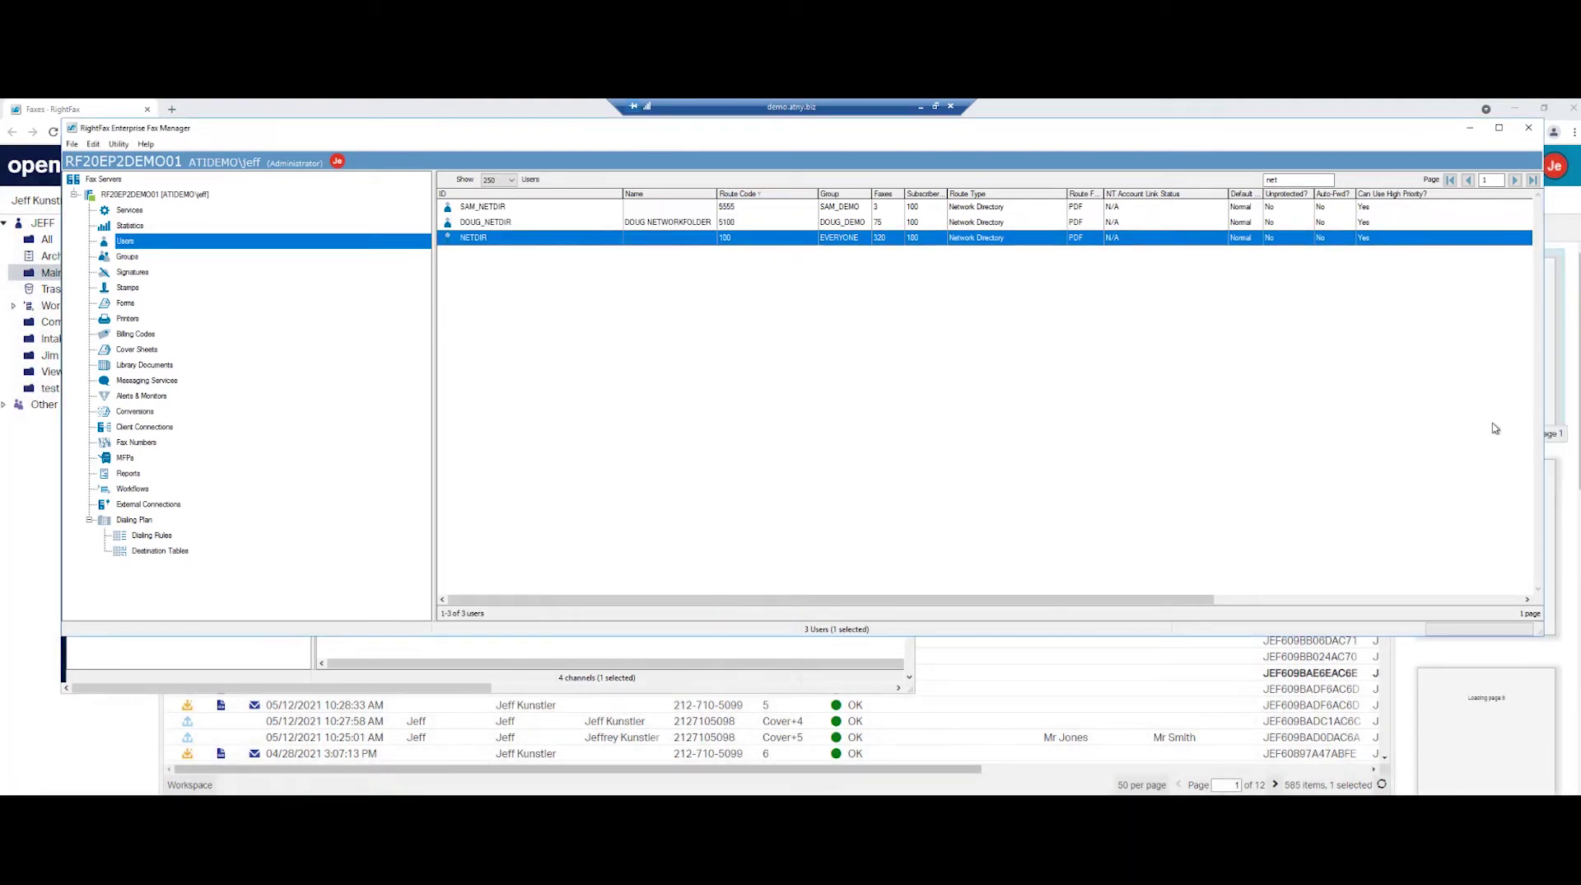
key("alt+Tab")
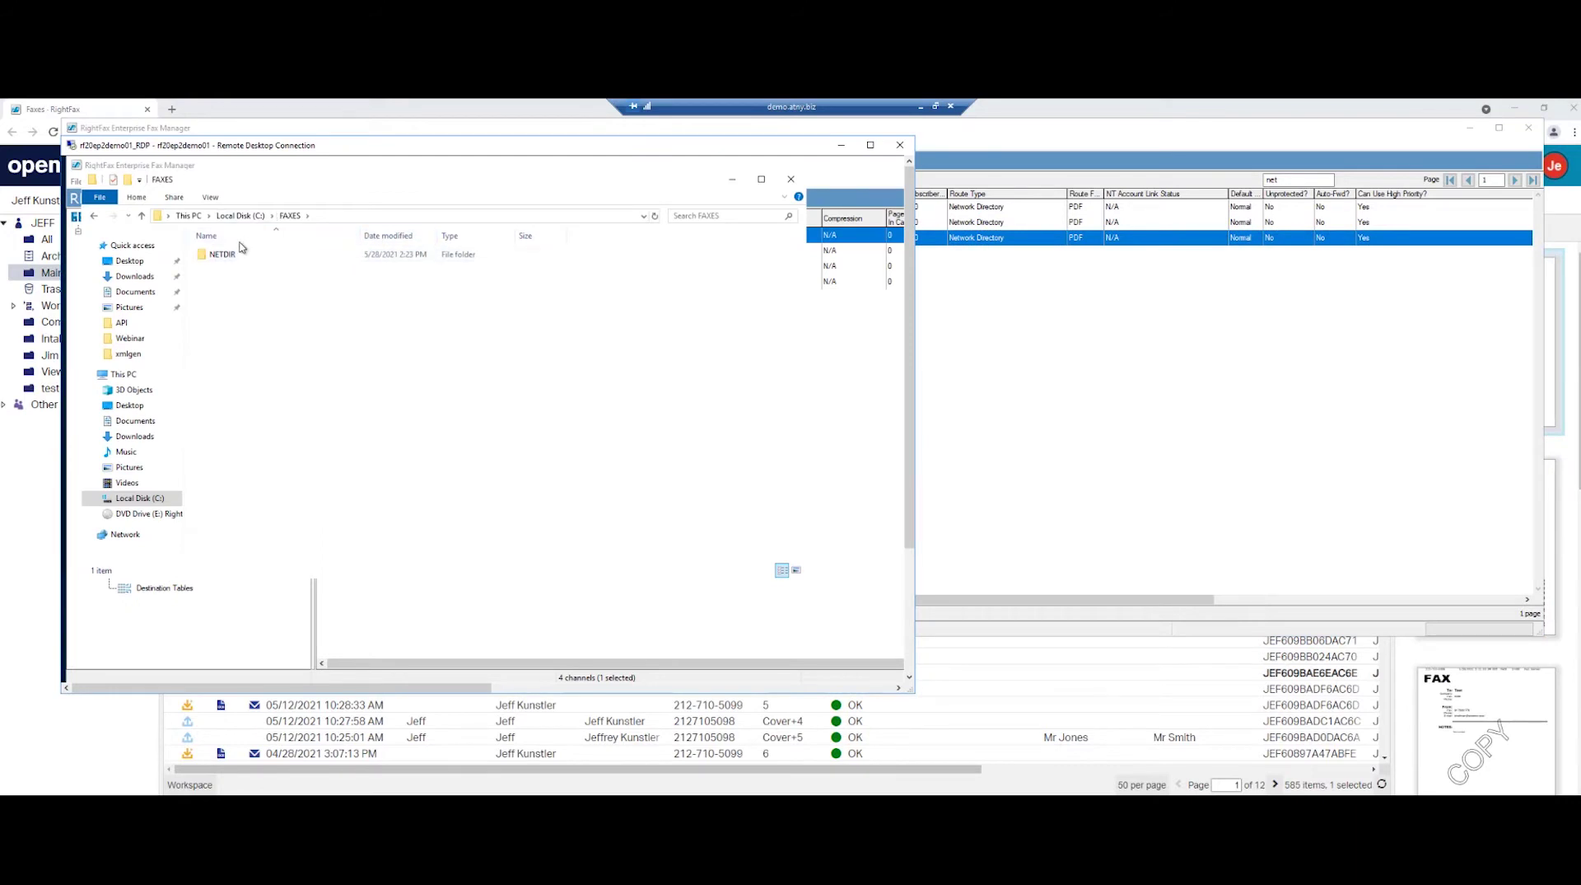
double_click(216, 254)
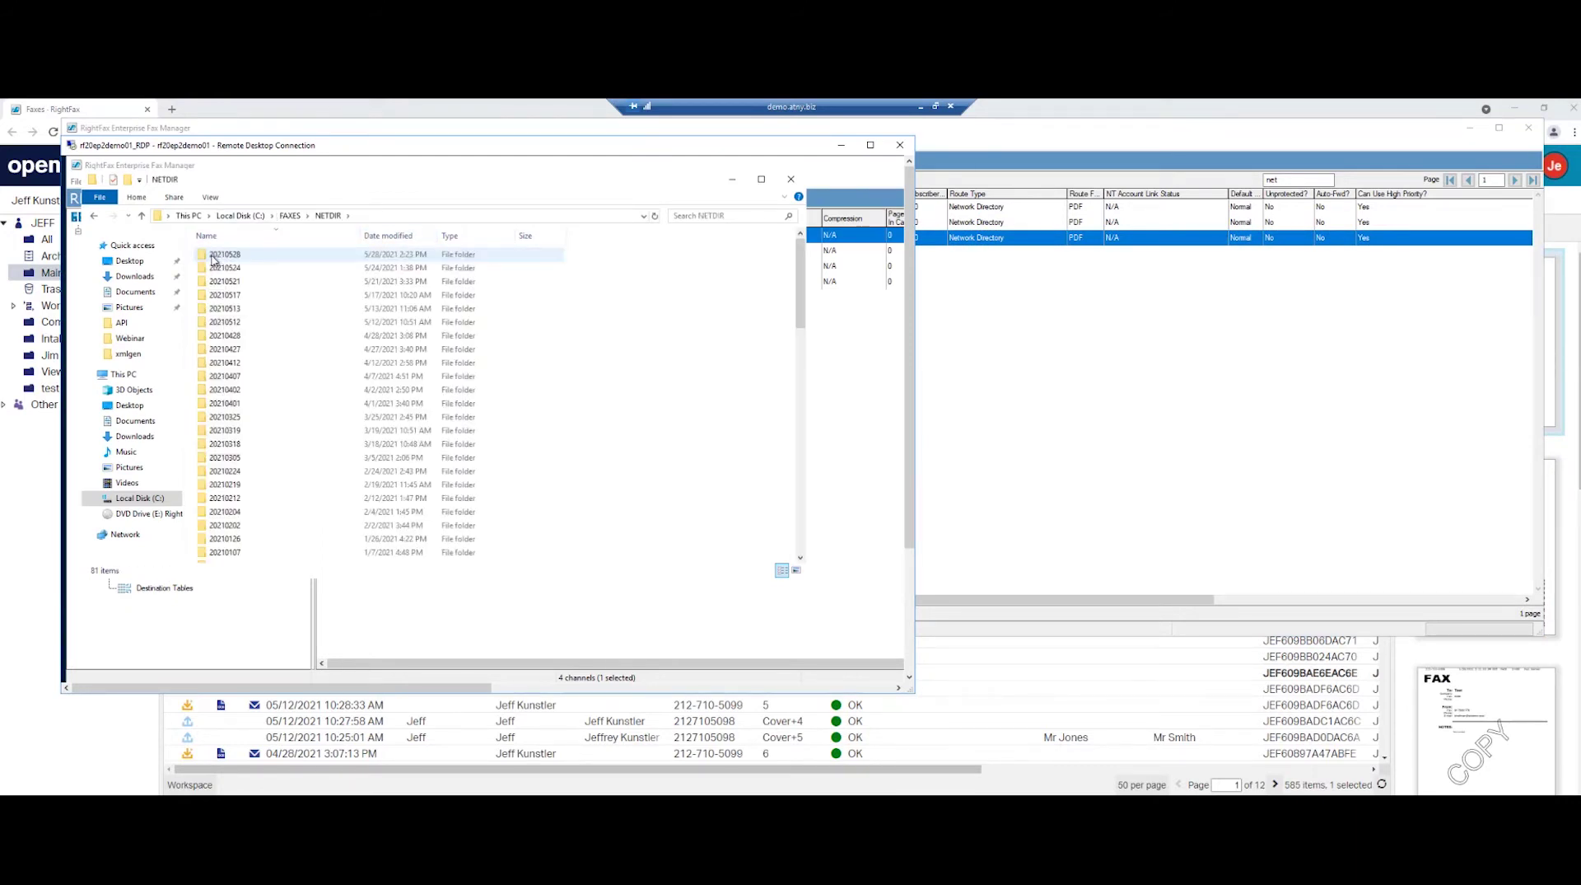
mouse_move(213, 262)
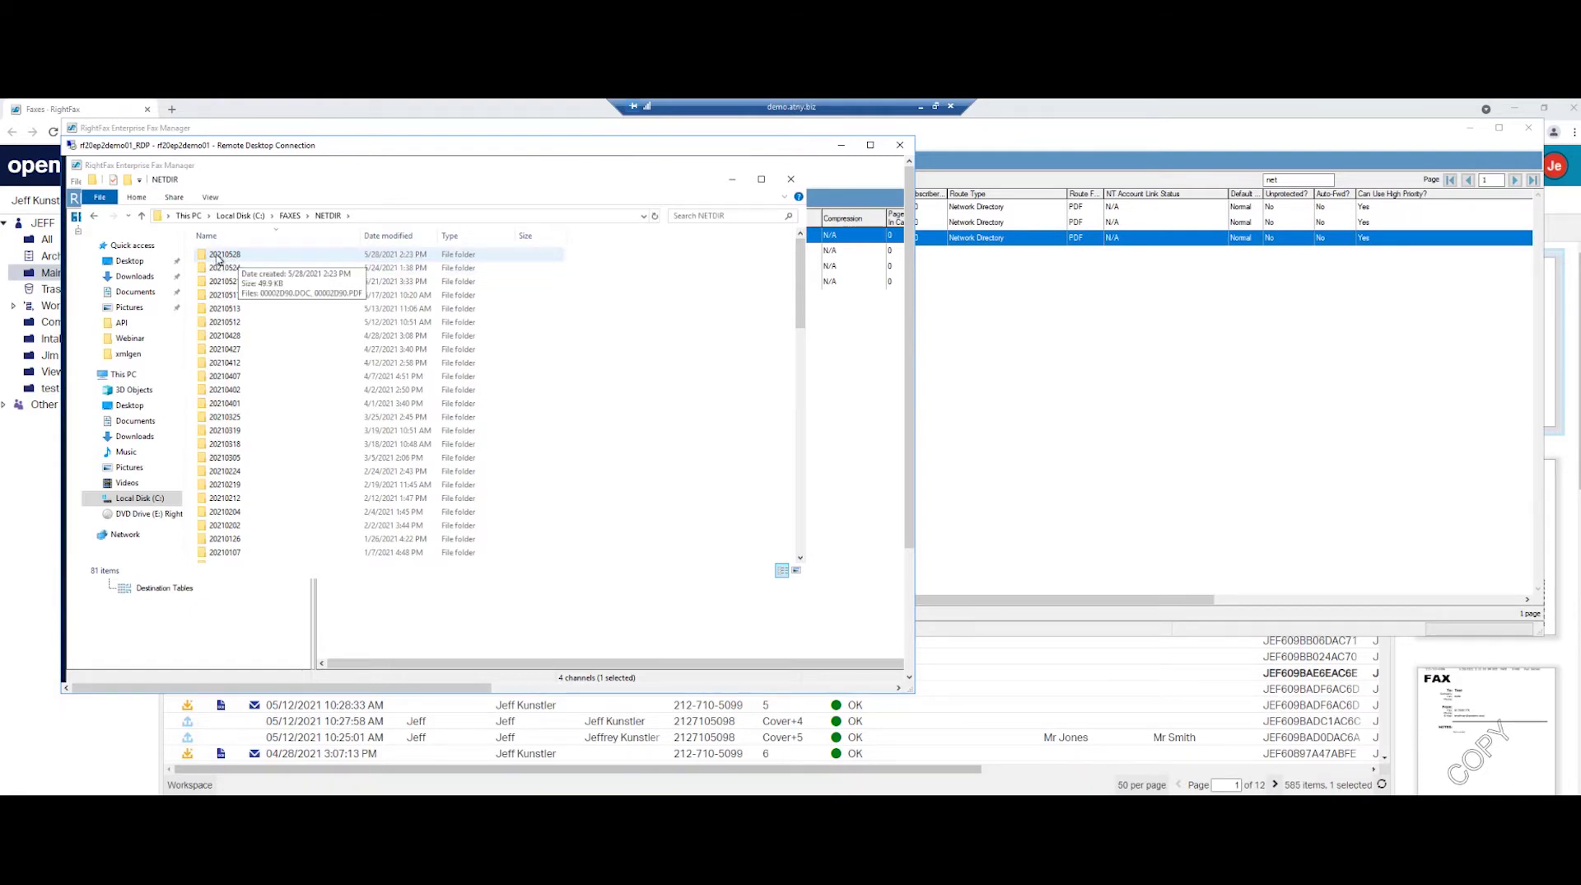
left_click(218, 258)
double_click(218, 255)
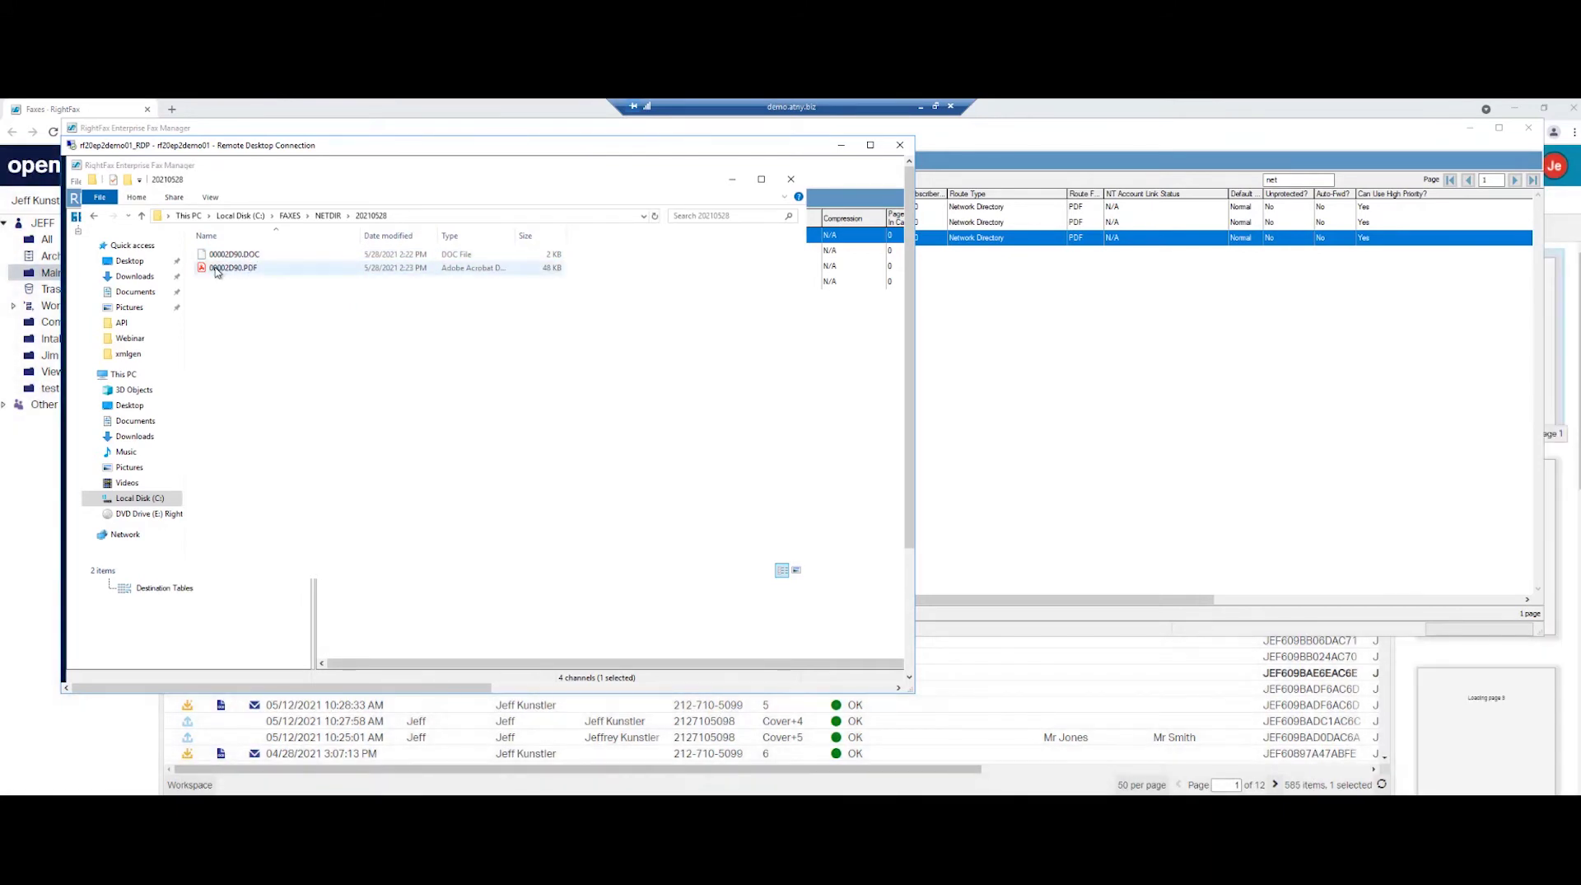
double_click(218, 269)
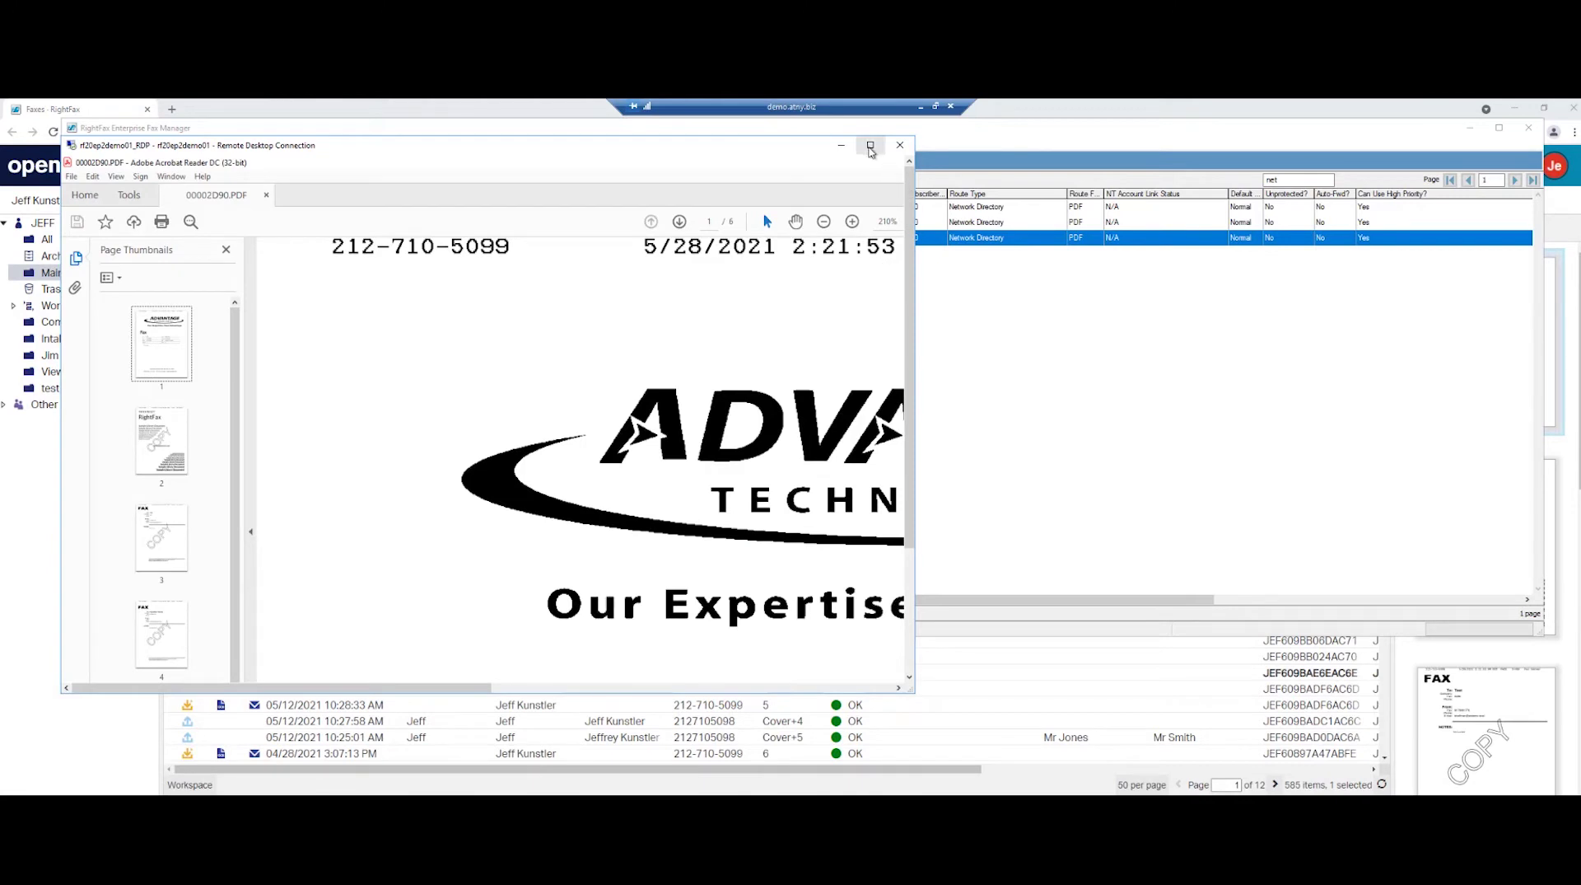
Zoom out and enlarge the Acrobat Reader window so the whole fax page fits.
left_click(824, 223)
left_click(824, 222)
left_click(824, 221)
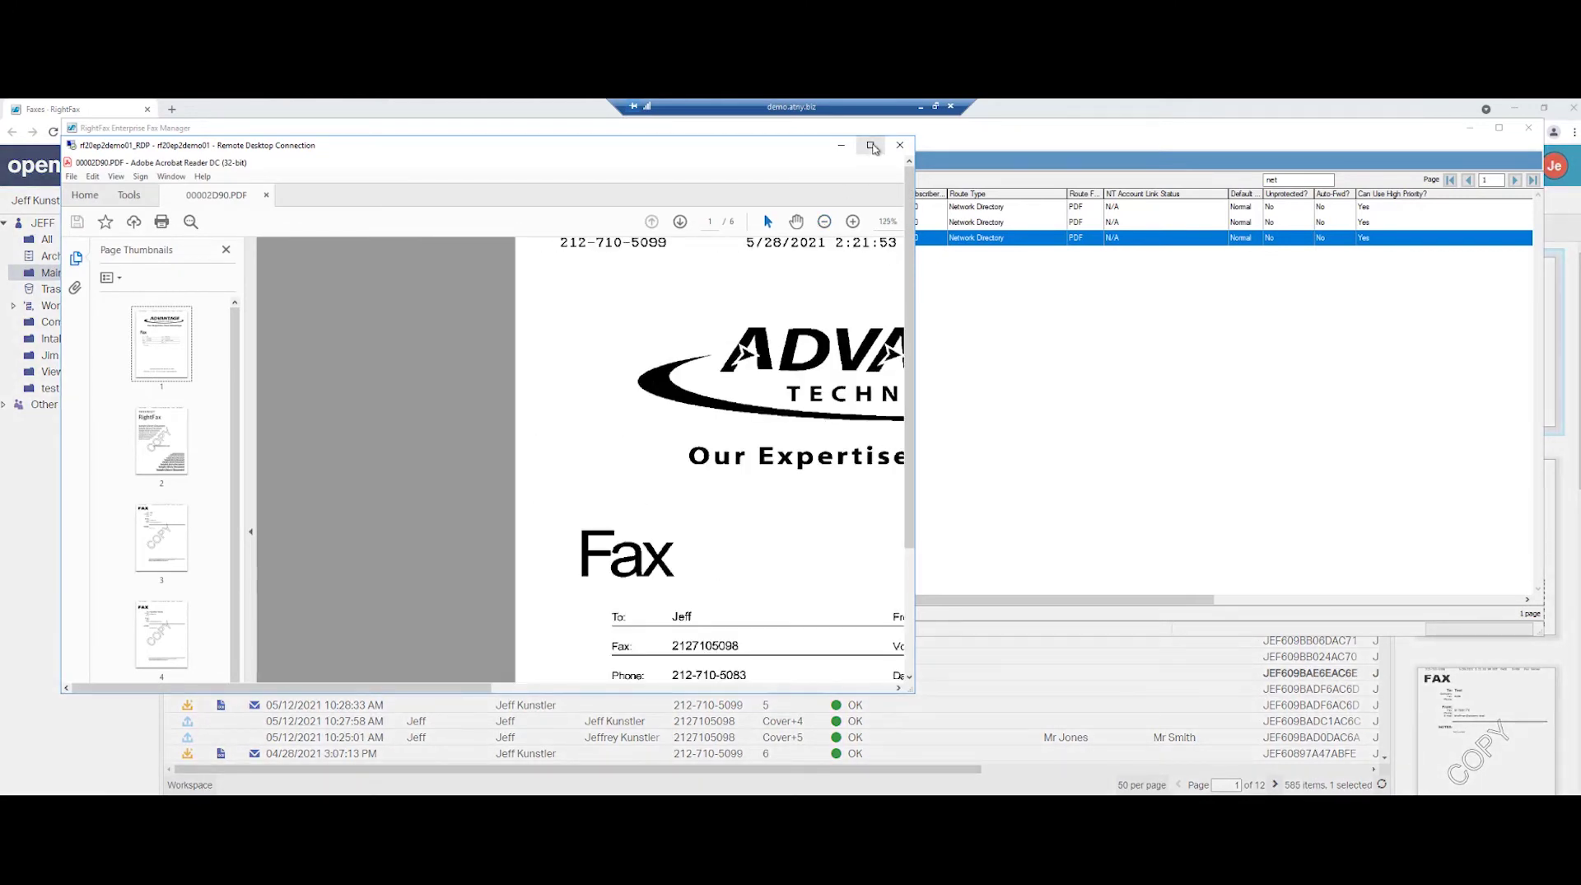
left_click_drag(1068, 309, 1378, 313)
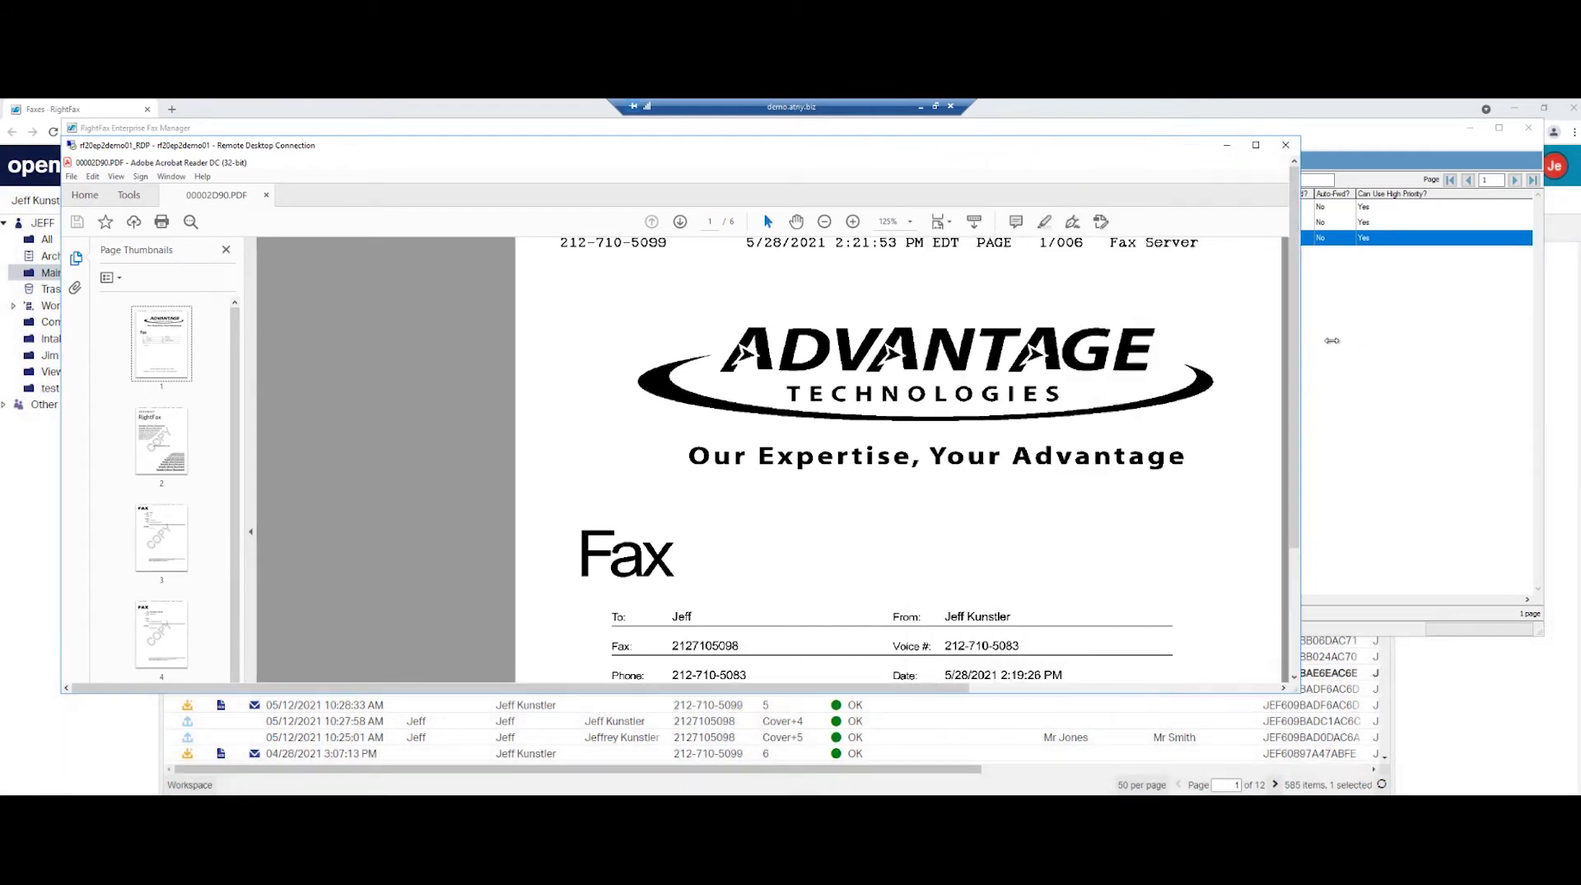
left_click_drag(829, 697, 829, 748)
left_click(825, 222)
left_click(825, 223)
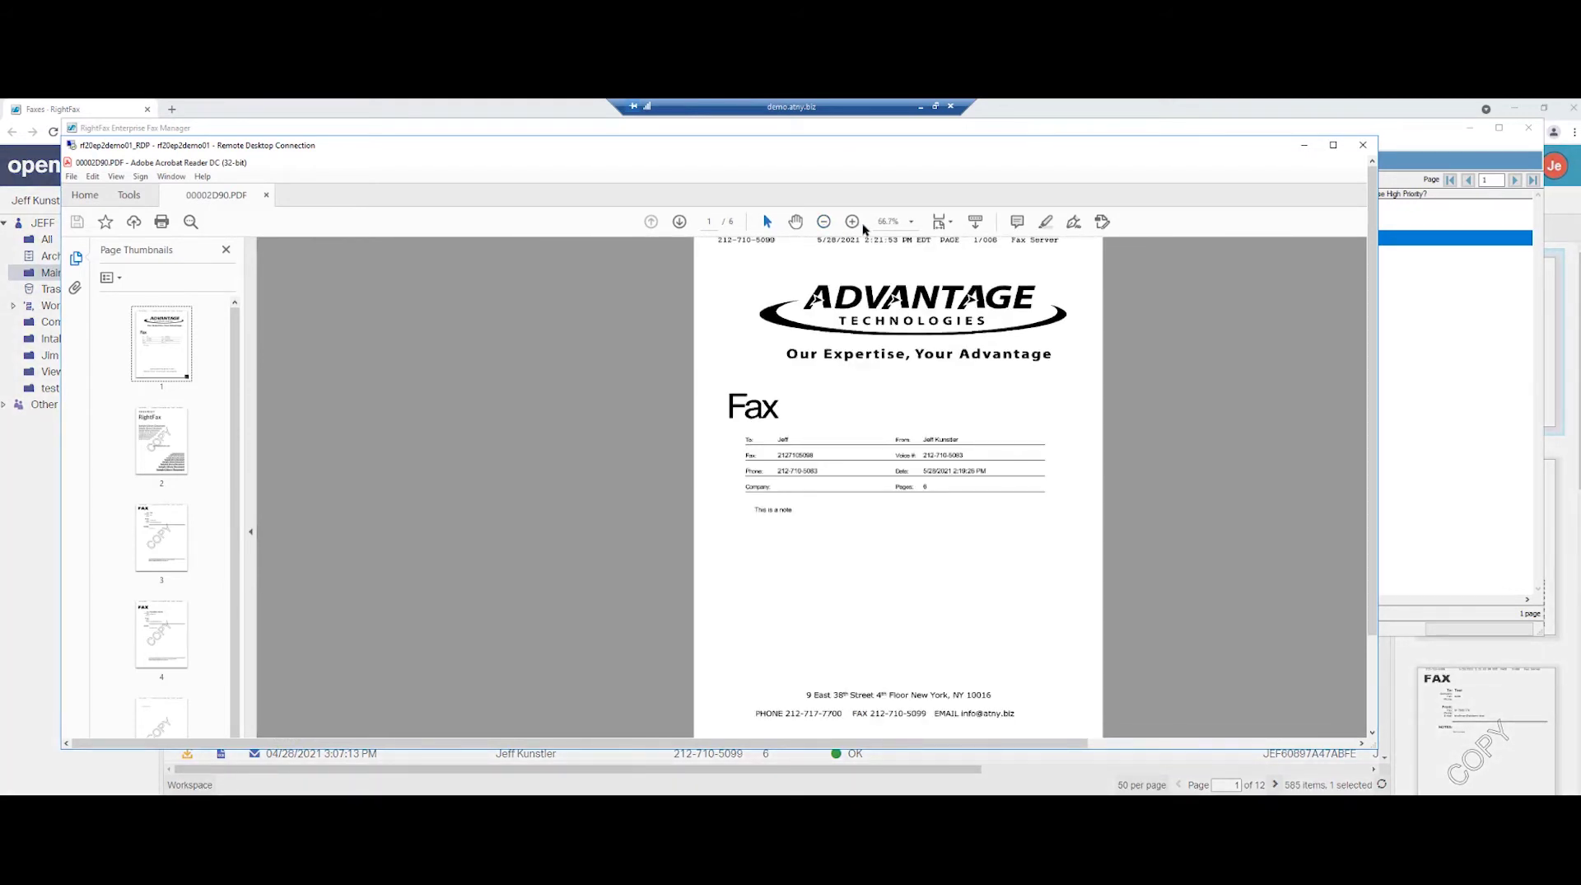
View pages 2–4 including the COPY-stamped cover, then minimize the still-connected remote session.
left_click(163, 440)
left_click(163, 556)
left_click(154, 641)
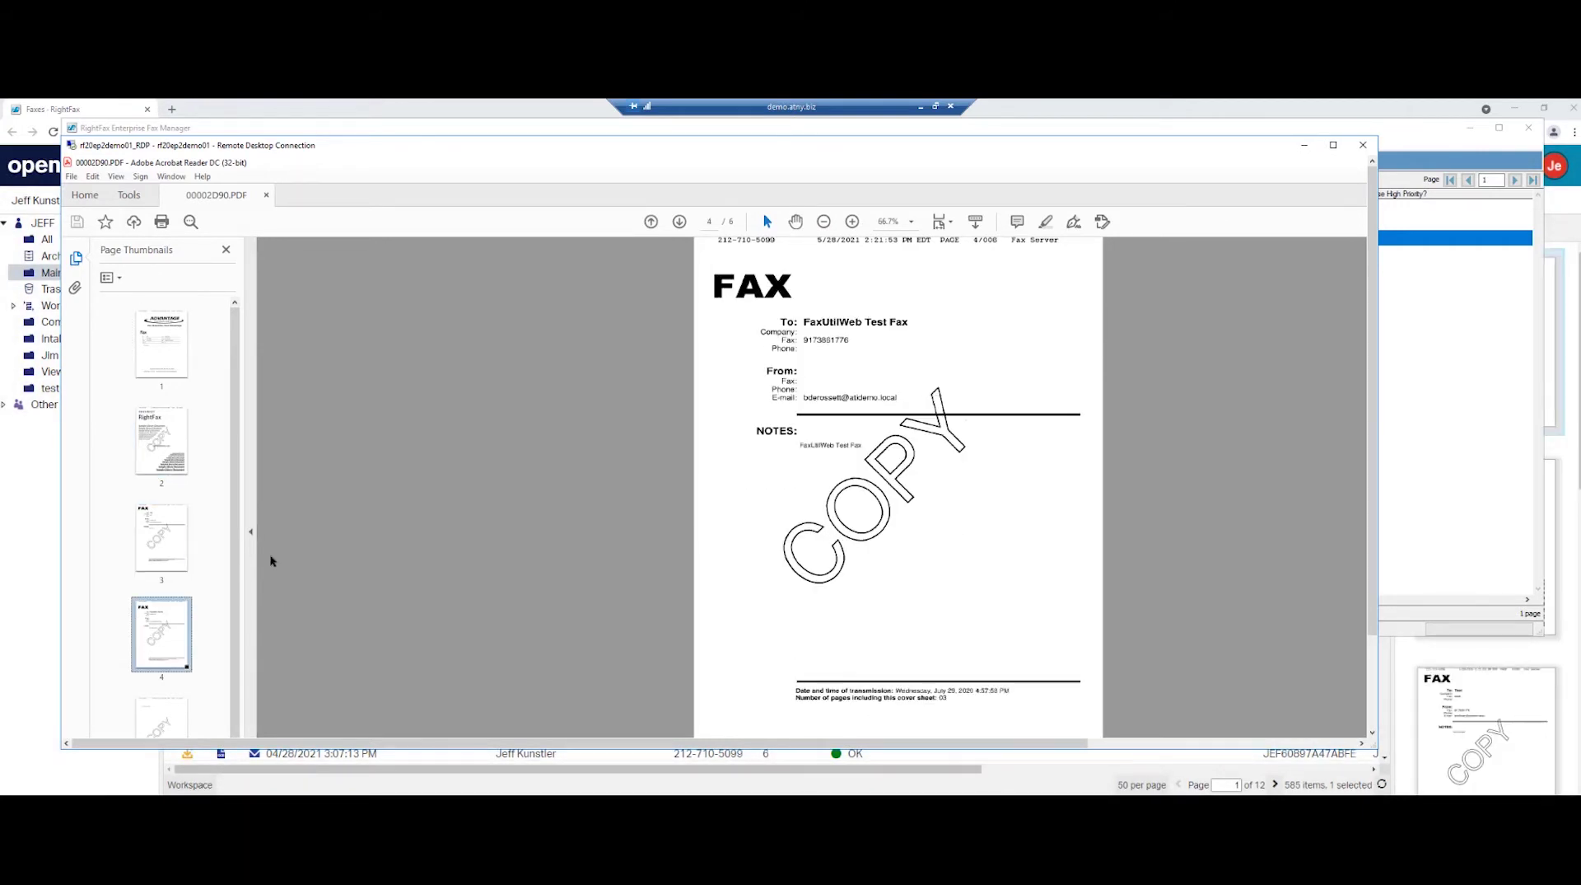
left_click(1363, 145)
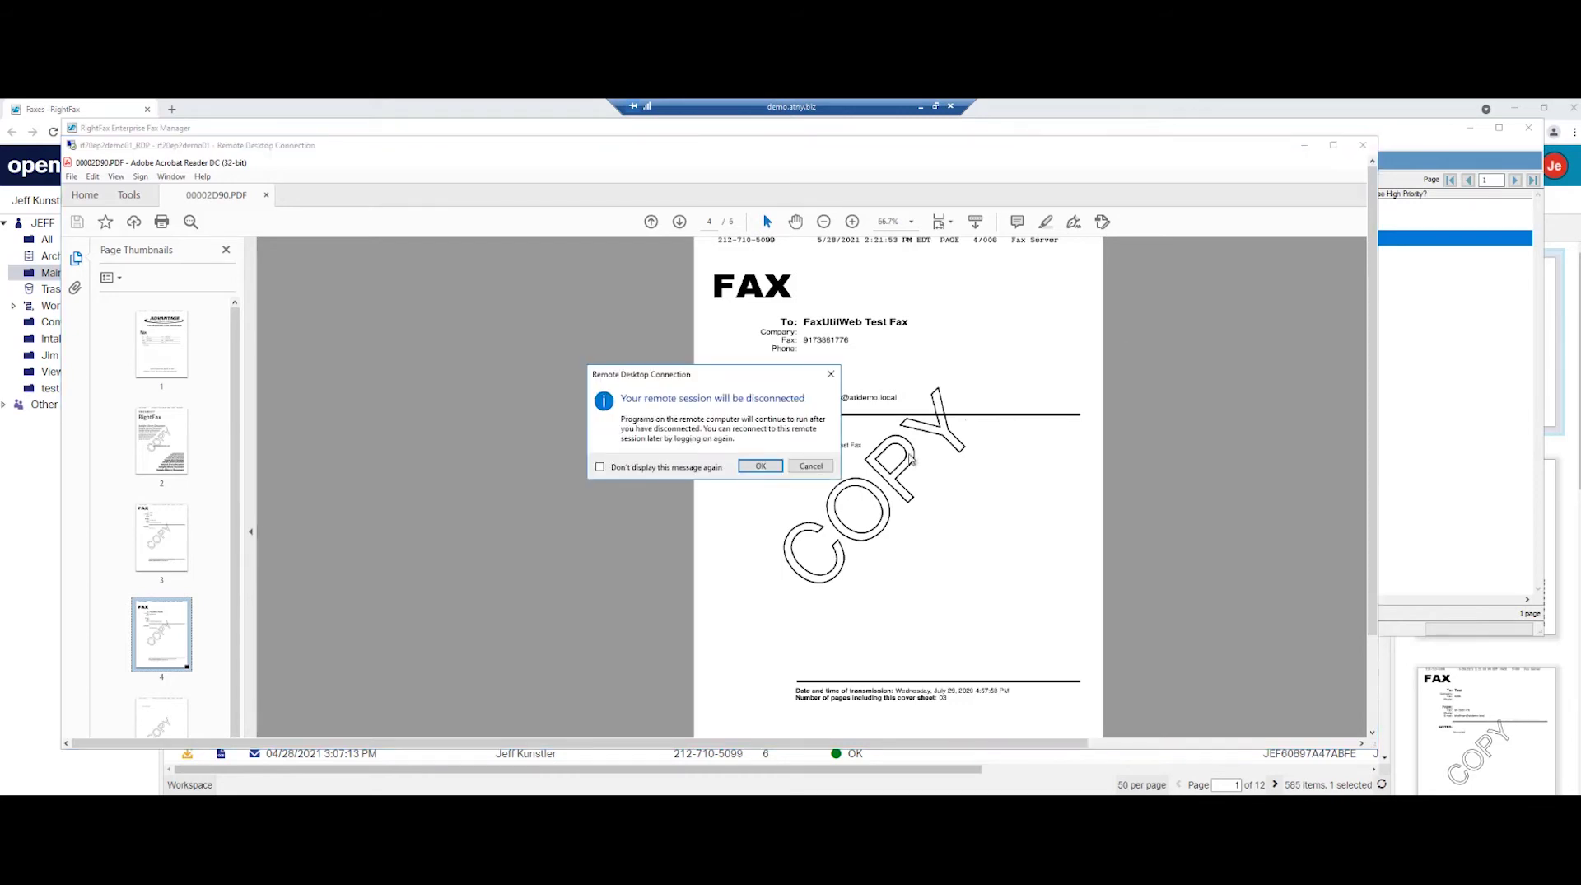
left_click(810, 466)
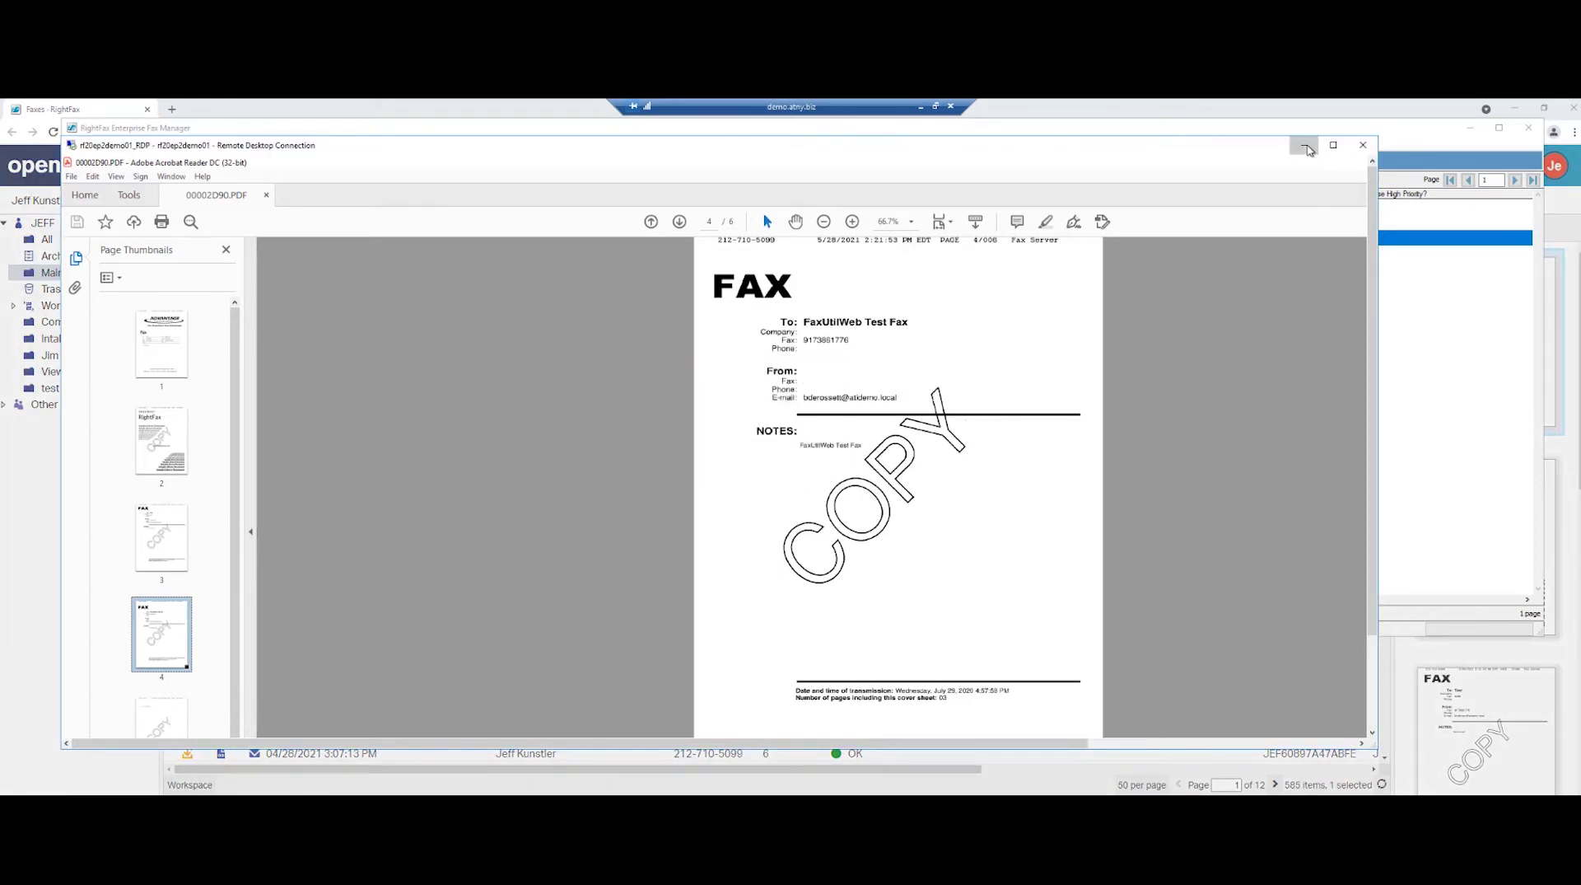
left_click(1305, 146)
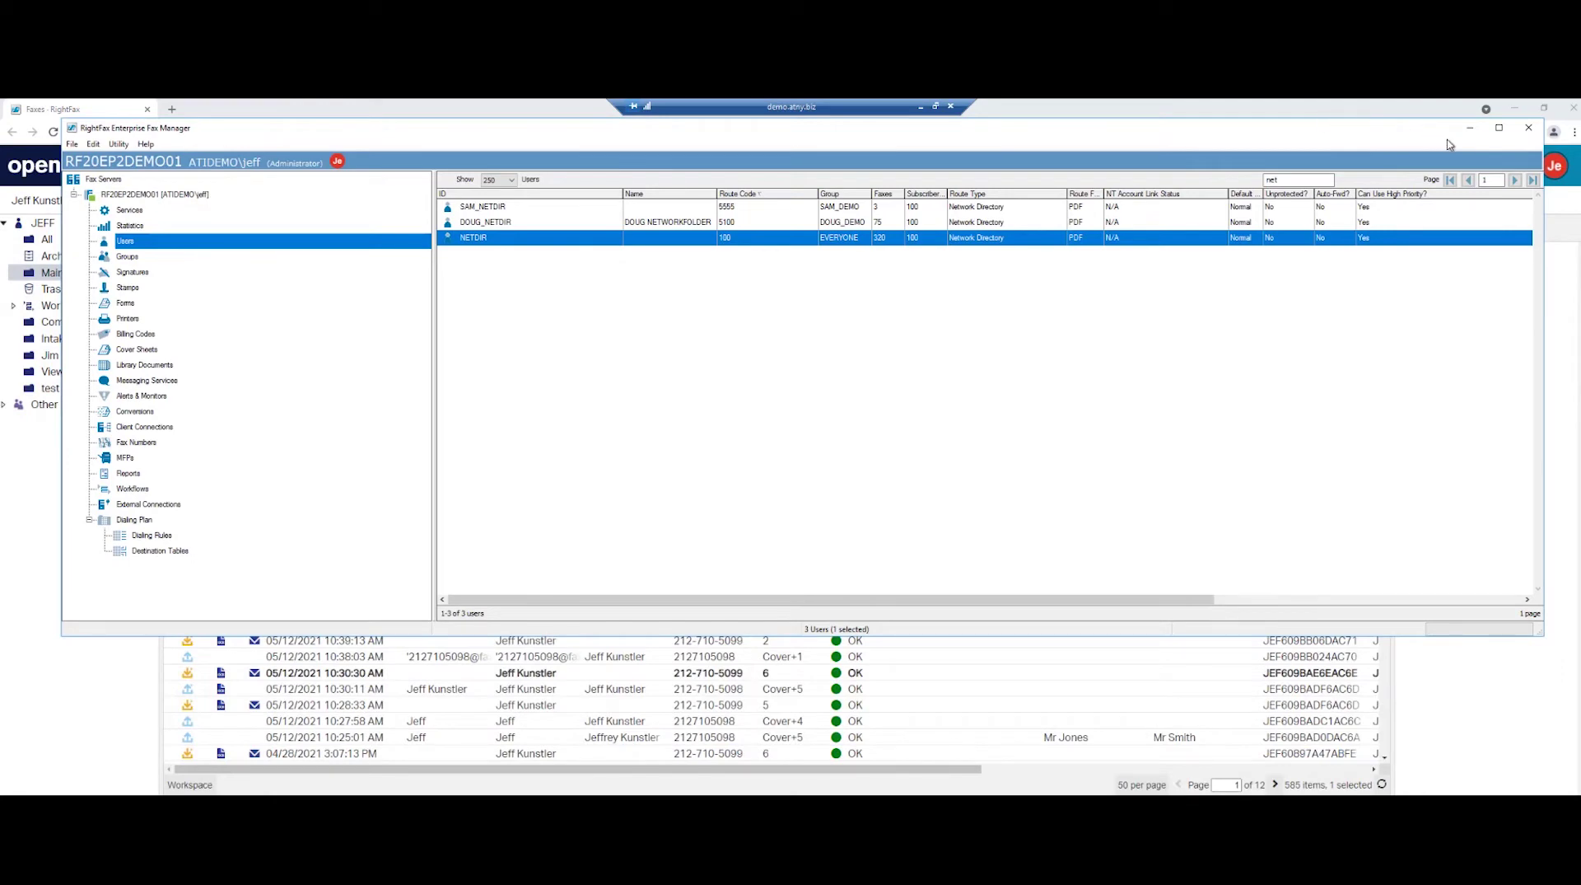
Switch to Outlook and open the RightFax fax sent-successfully confirmation e-mail.
left_click(1470, 128)
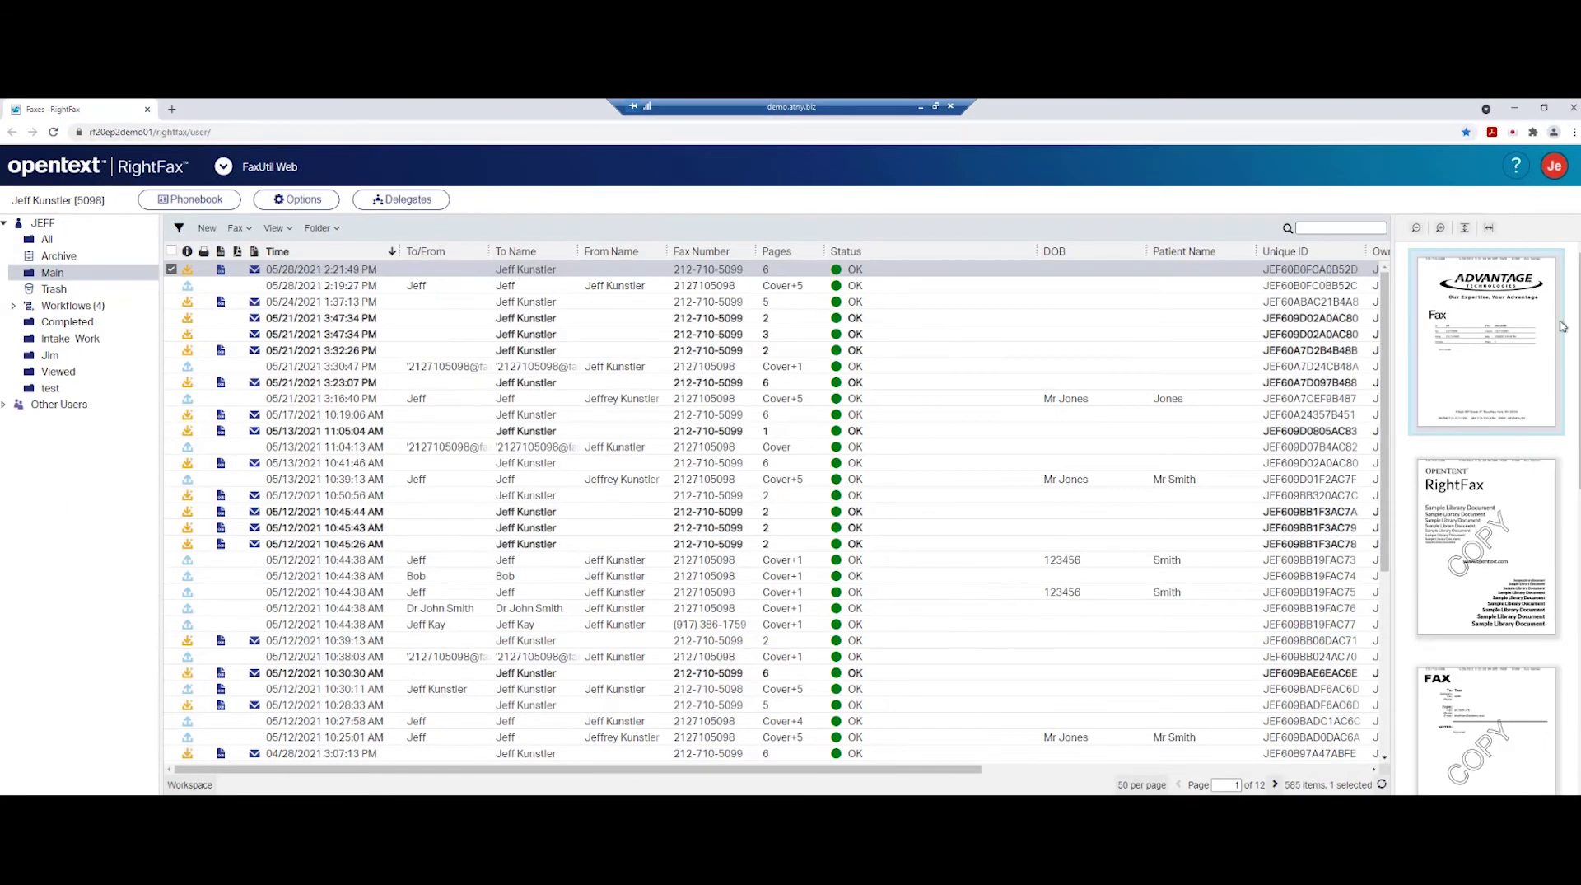
key("alt+Tab")
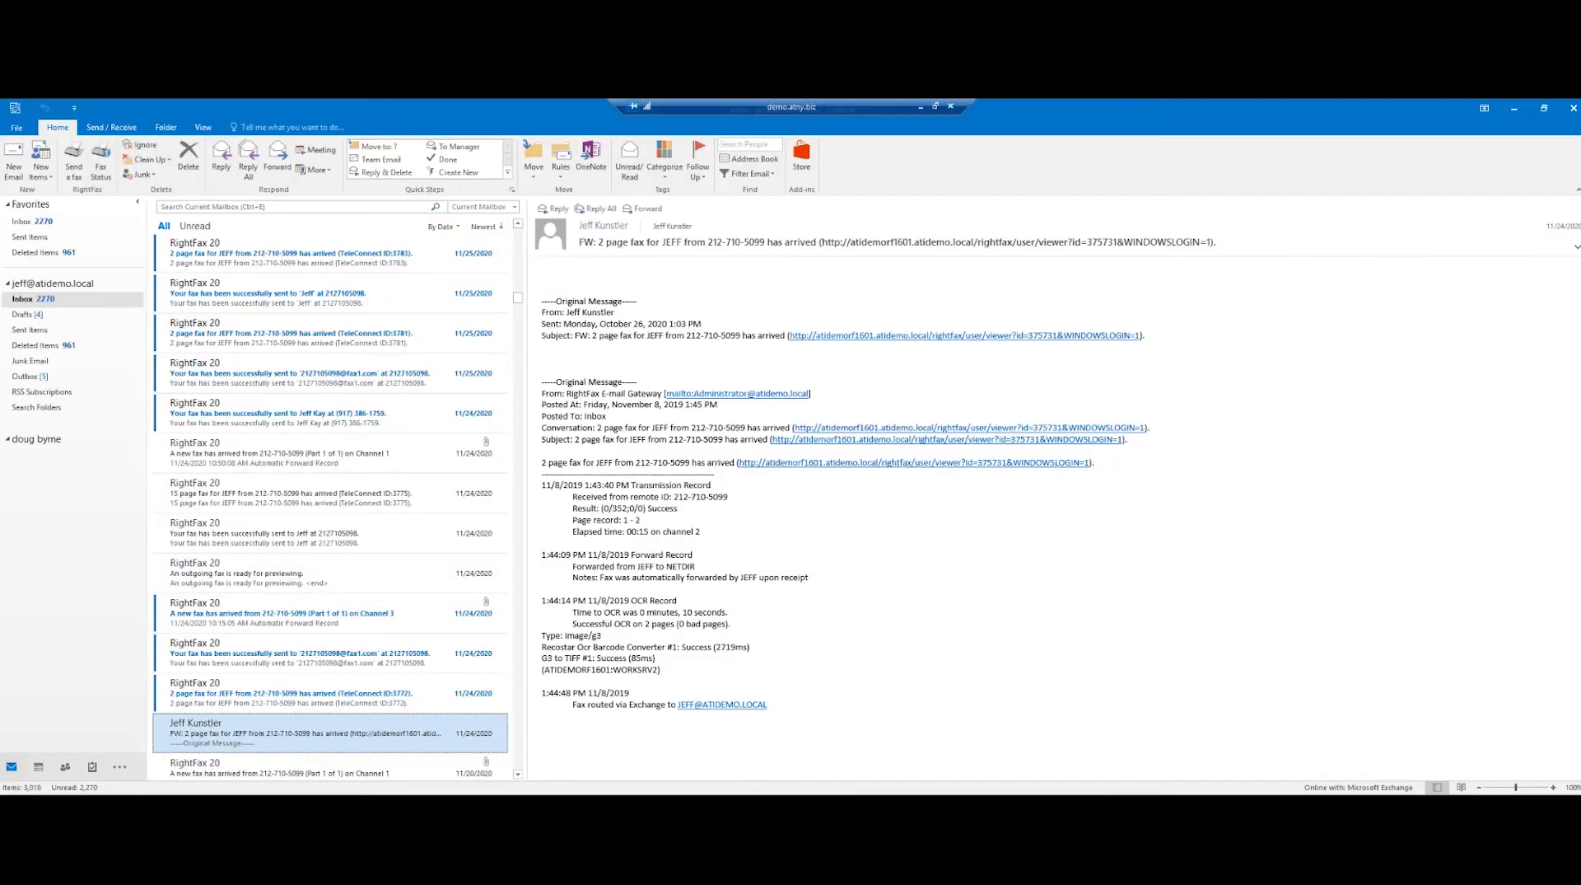
left_click_drag(517, 298, 517, 232)
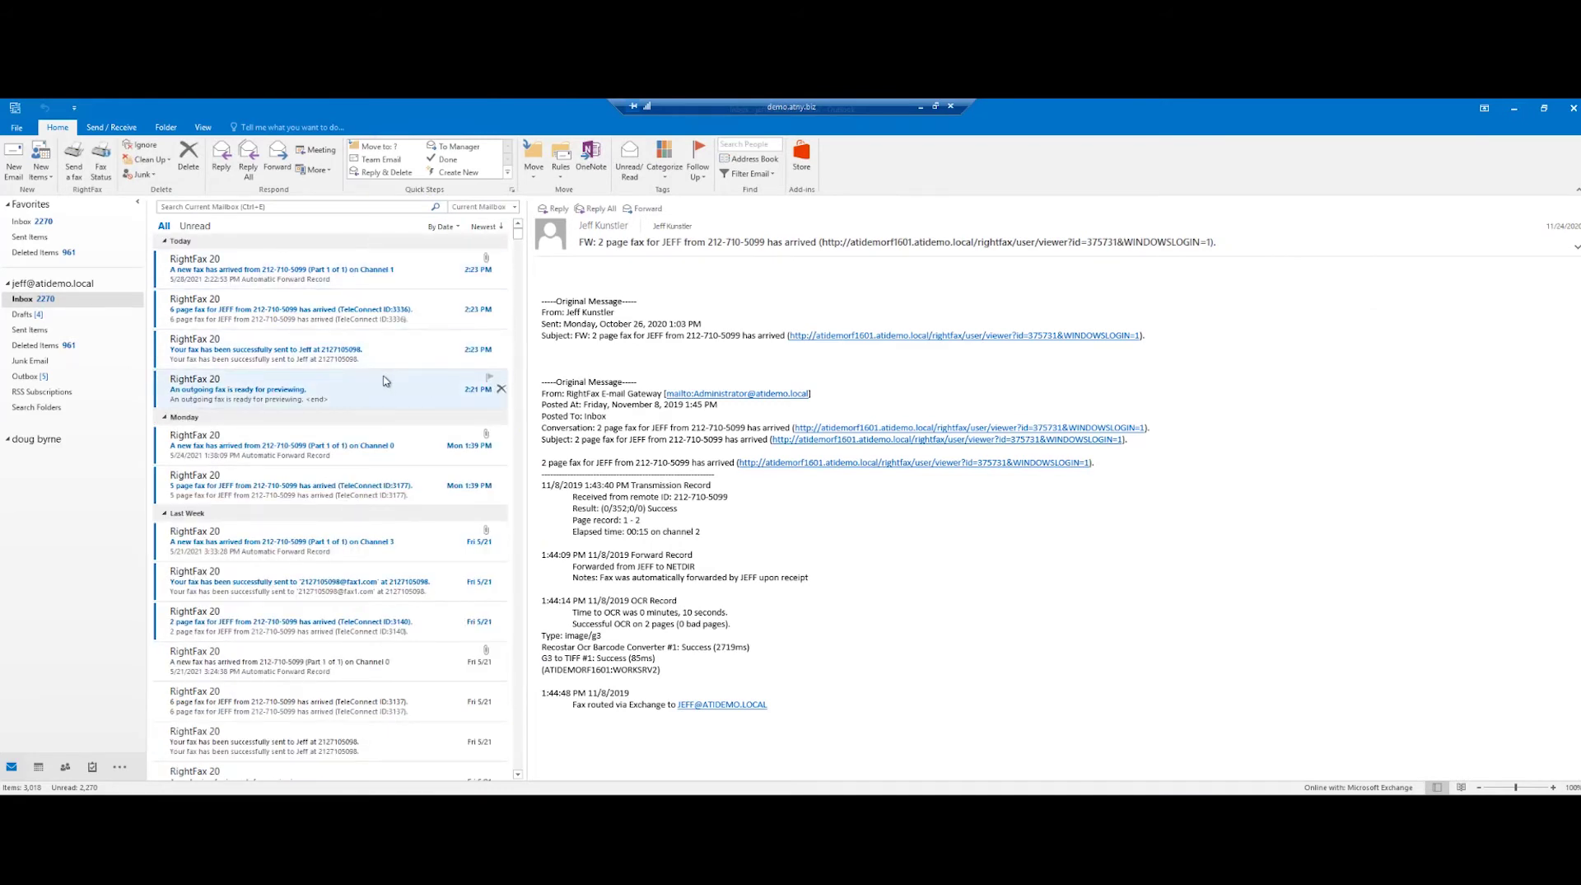
left_click(327, 382)
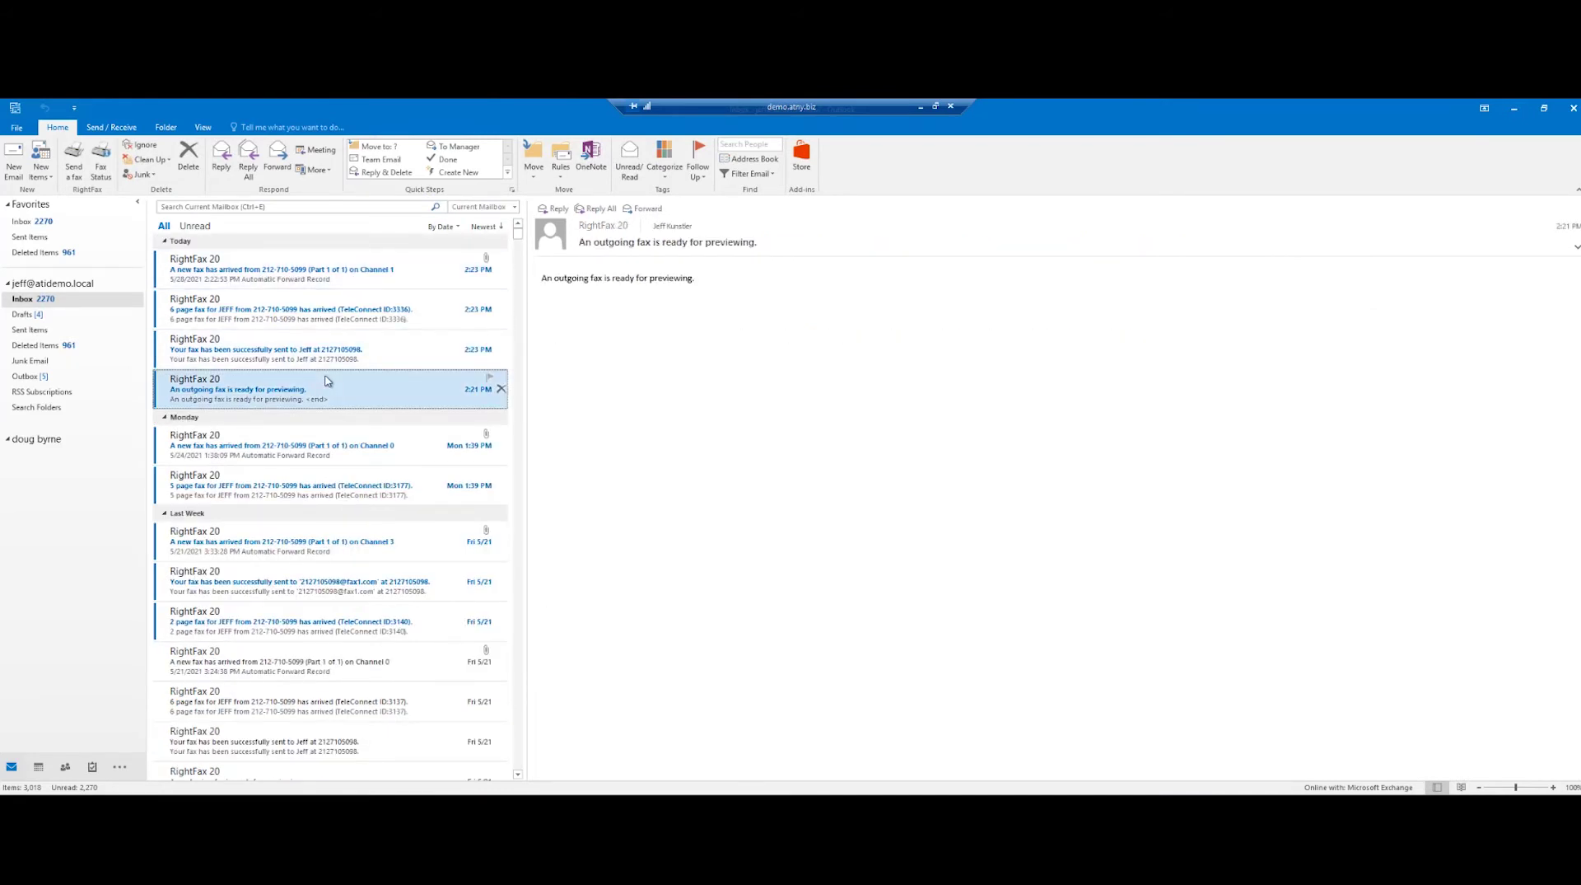
left_click(297, 348)
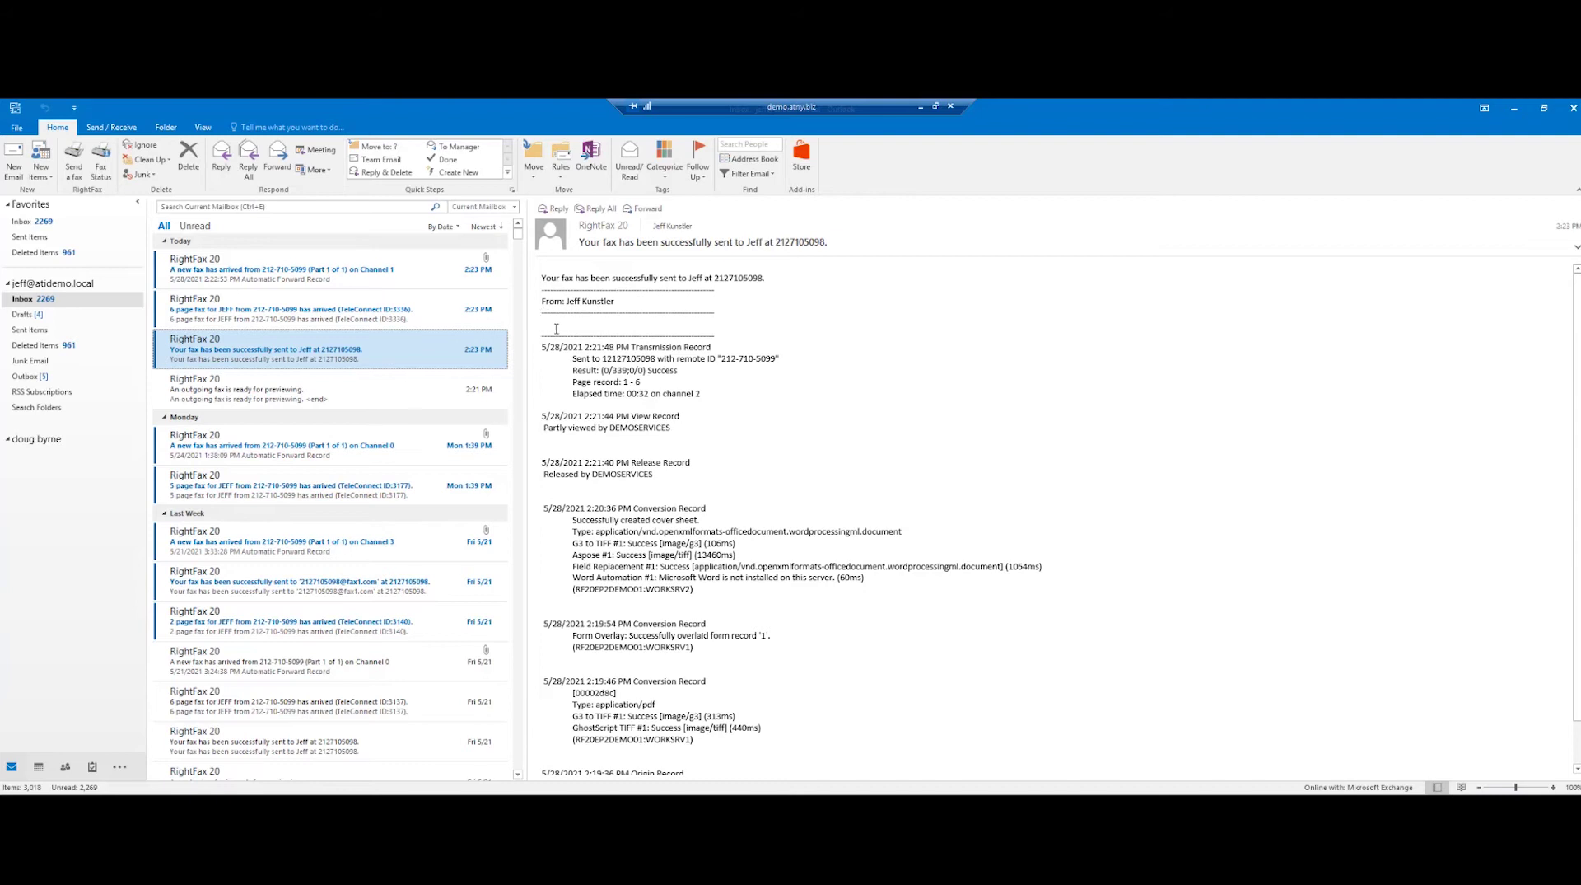
Highlight the transmission, release and conversion records, then open the 6 page fax notice.
left_click_drag(548, 314, 693, 328)
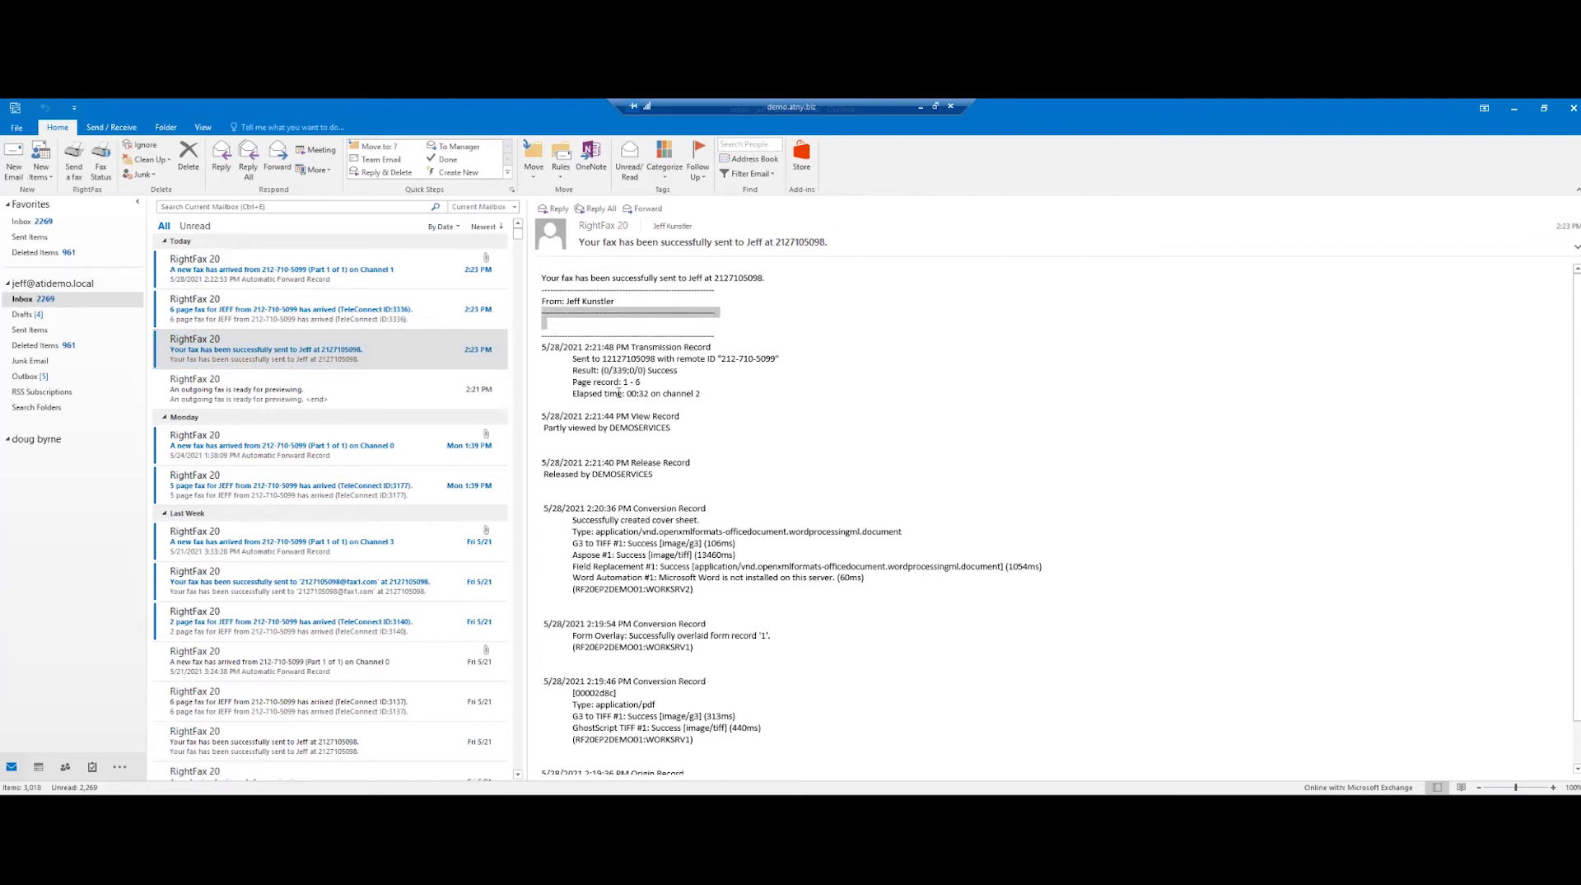
left_click_drag(574, 359, 696, 399)
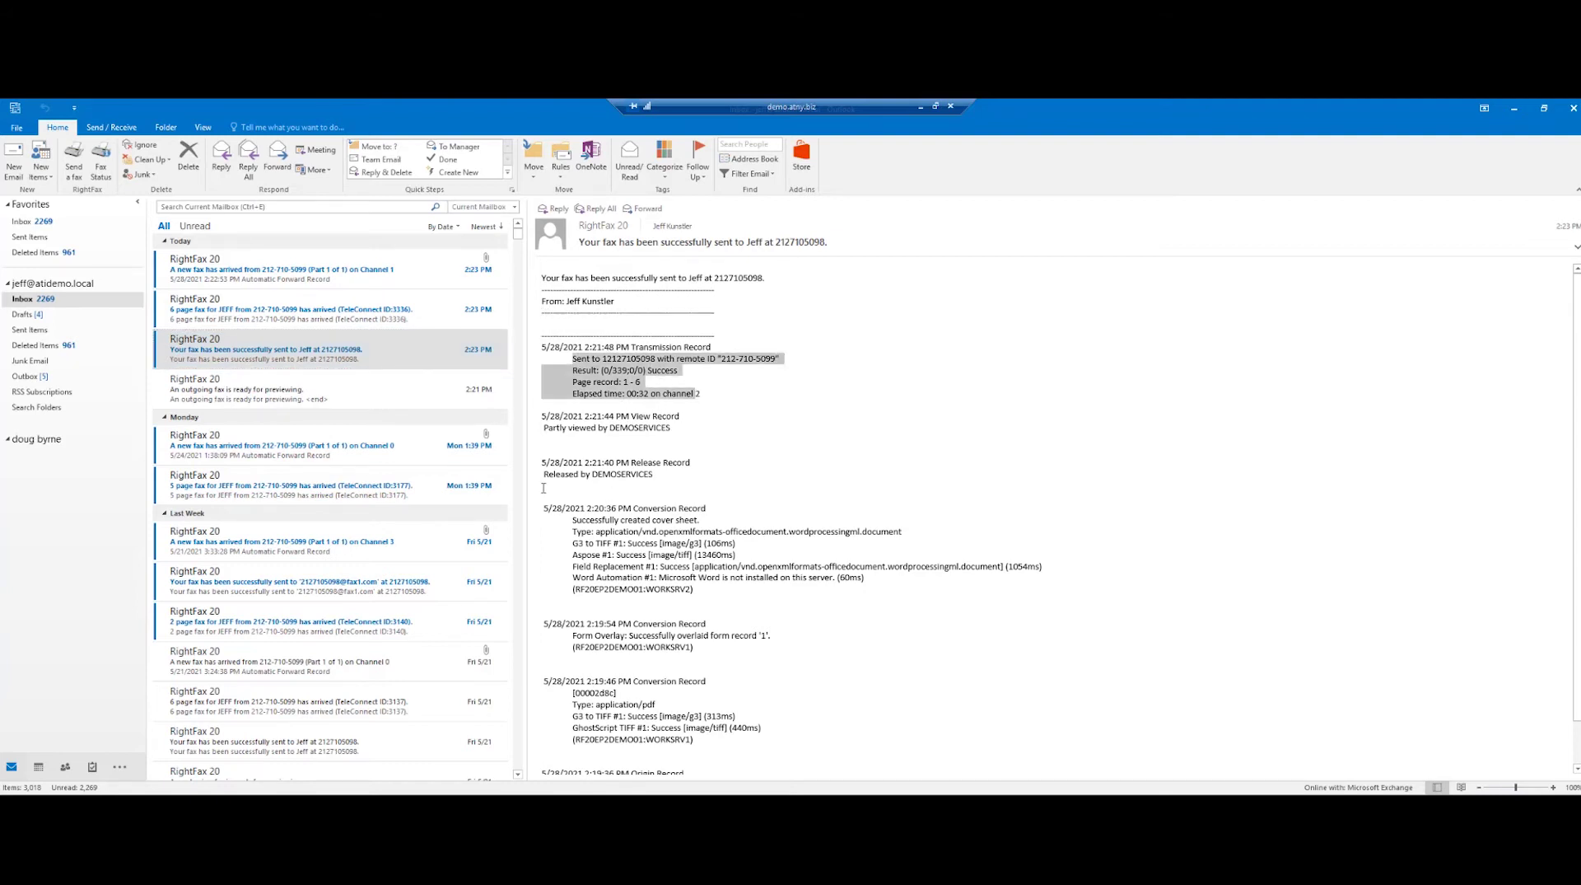
left_click_drag(541, 462, 680, 501)
left_click_drag(551, 508, 628, 612)
scroll(632, 621, "down", 1)
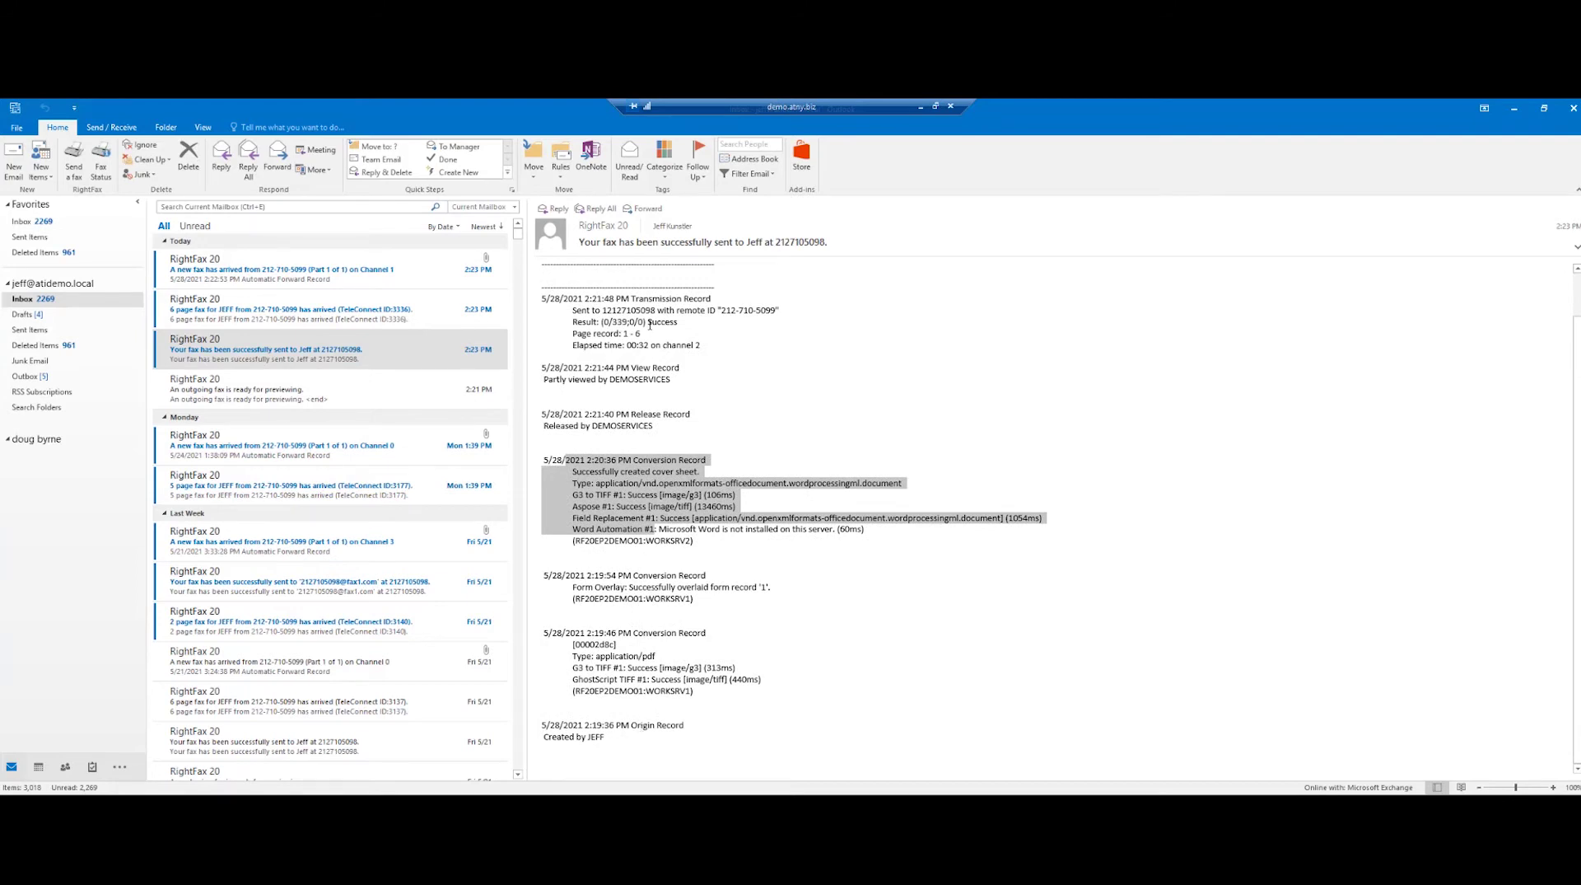
left_click(284, 319)
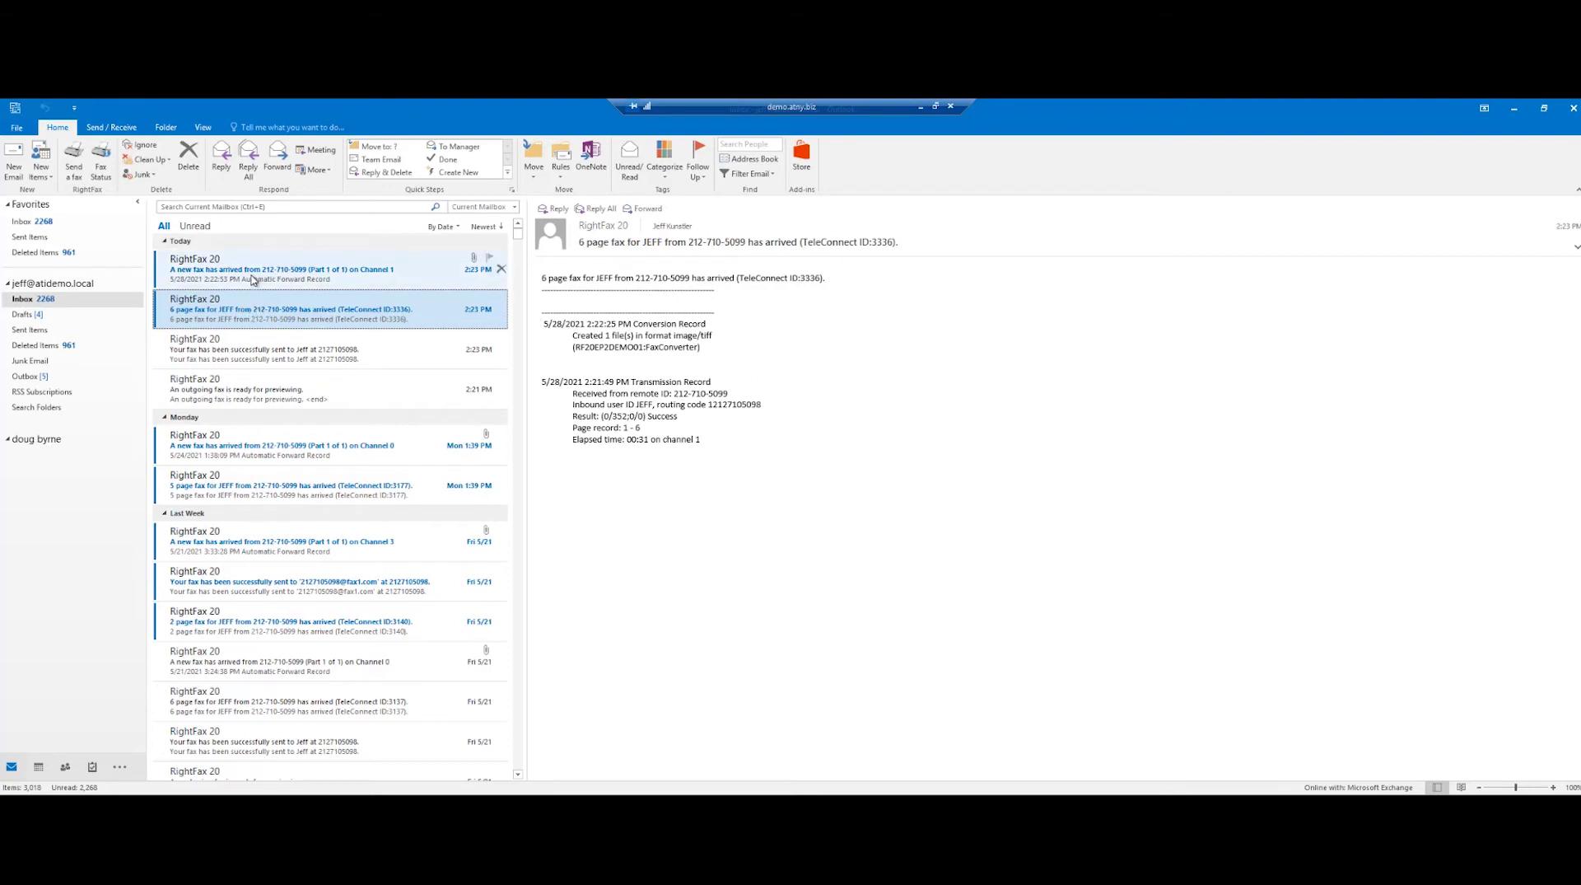
Read the channel 1 new-fax message's OCR .DOC attachment covering six pages in Word, then close it.
left_click(253, 280)
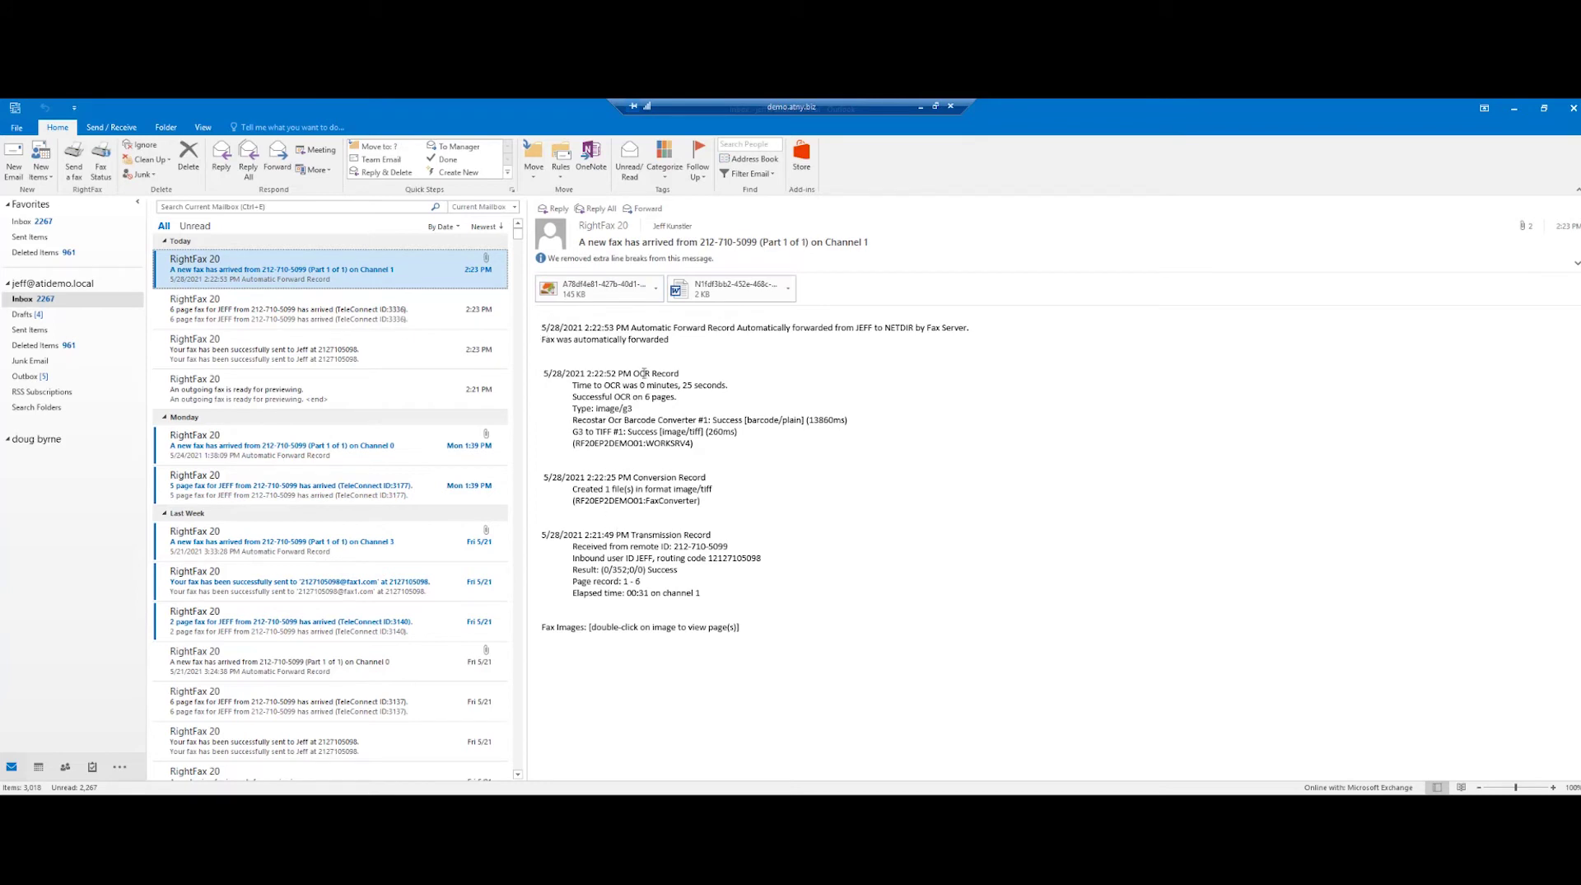
double_click(681, 291)
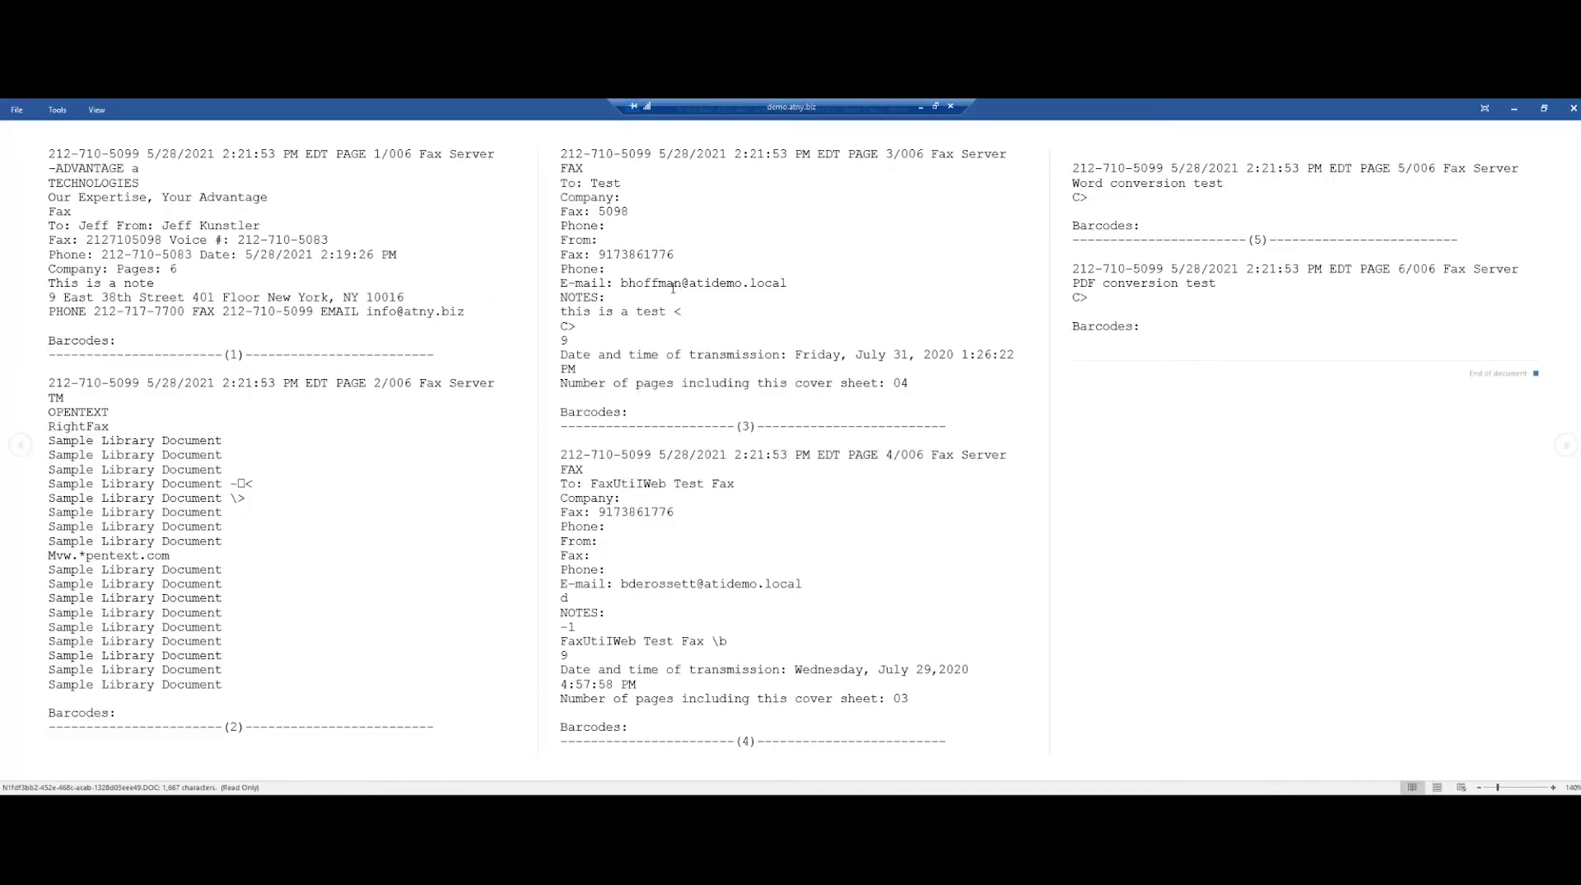
left_click_drag(574, 283, 789, 312)
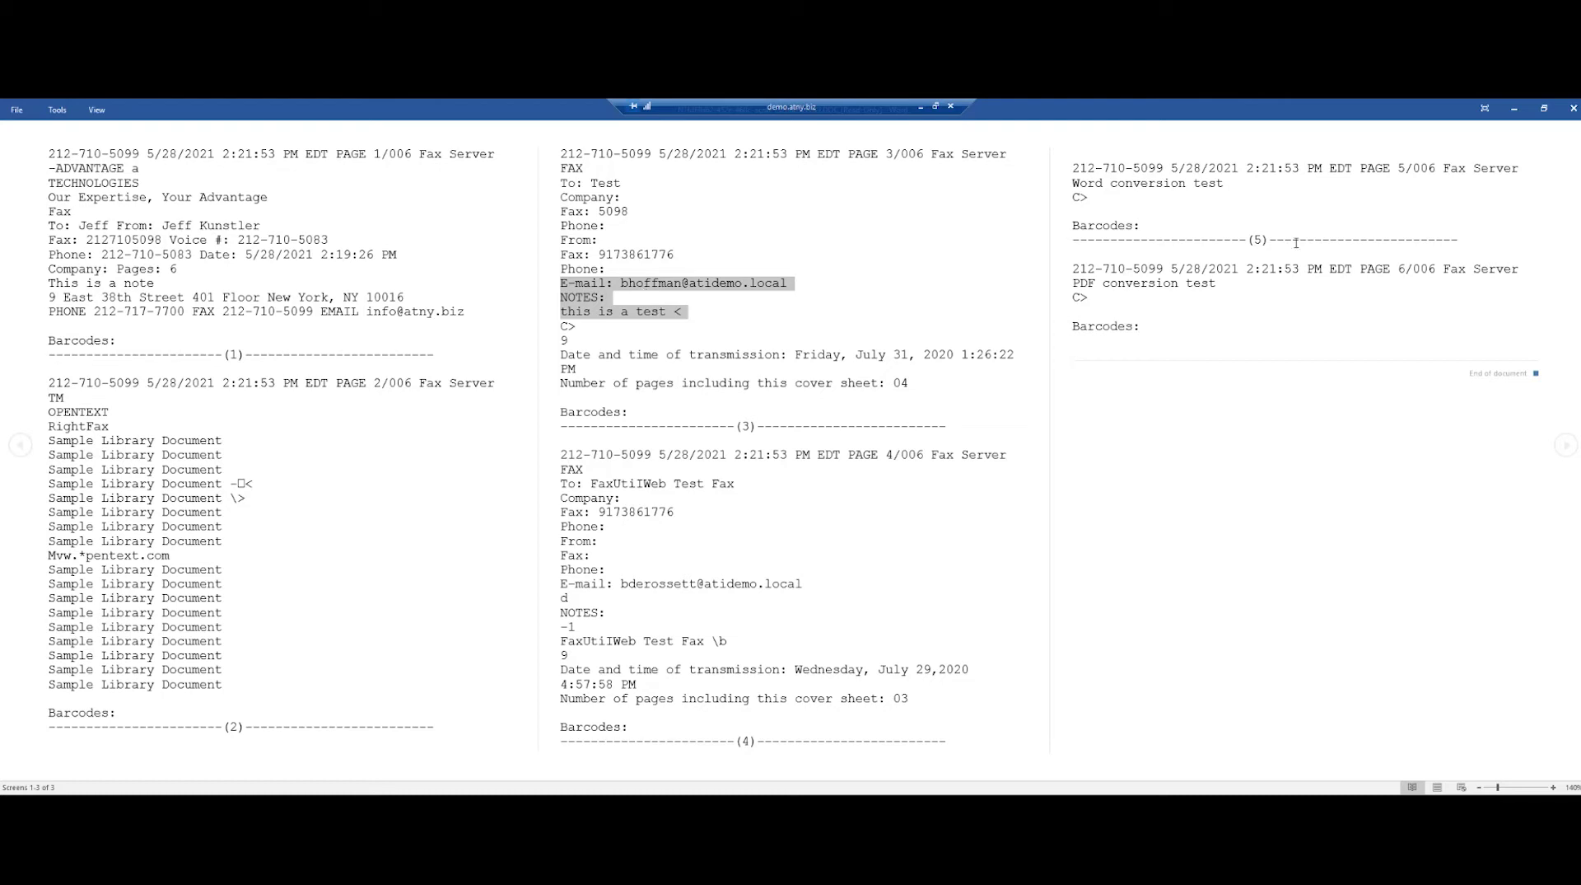
left_click(1574, 109)
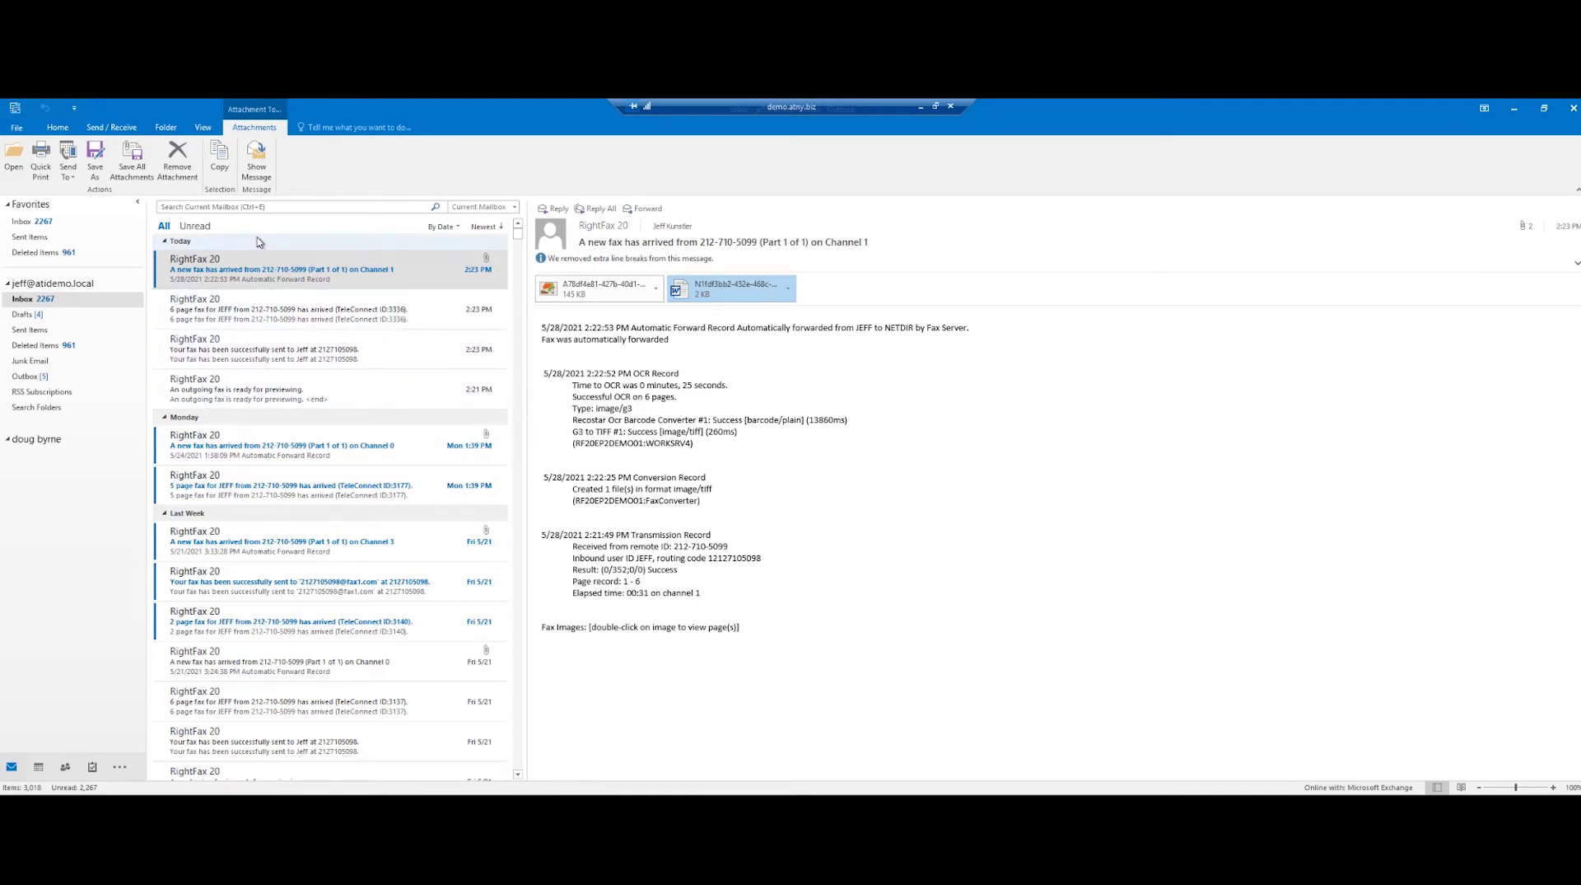
Start a new email addressed to the fax gateway's fax-number address with subject 'test'.
left_click(51, 128)
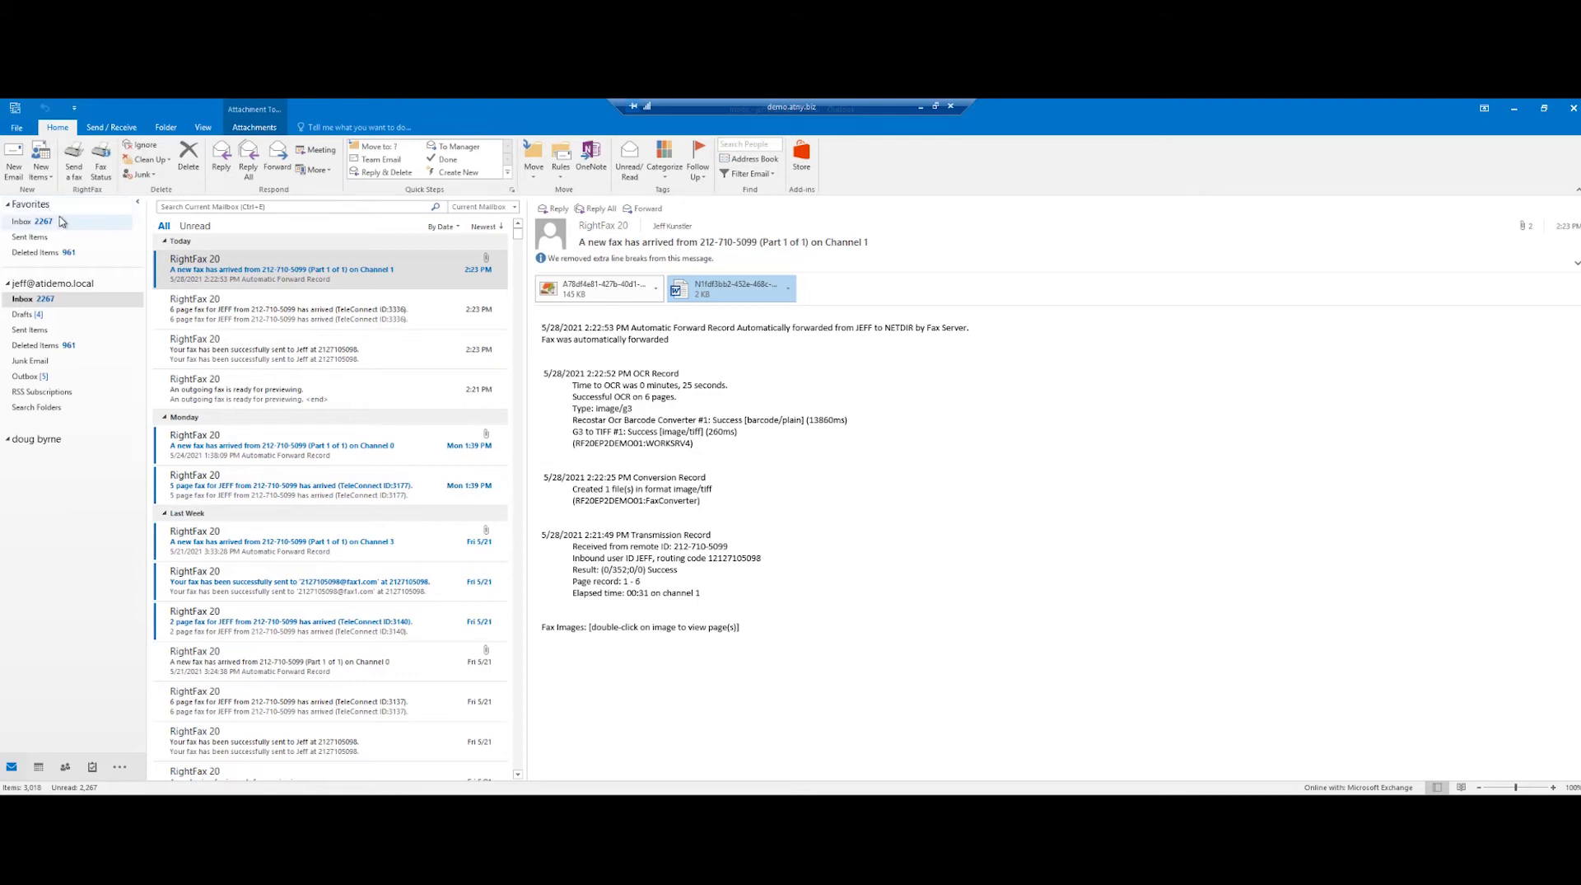
left_click(15, 167)
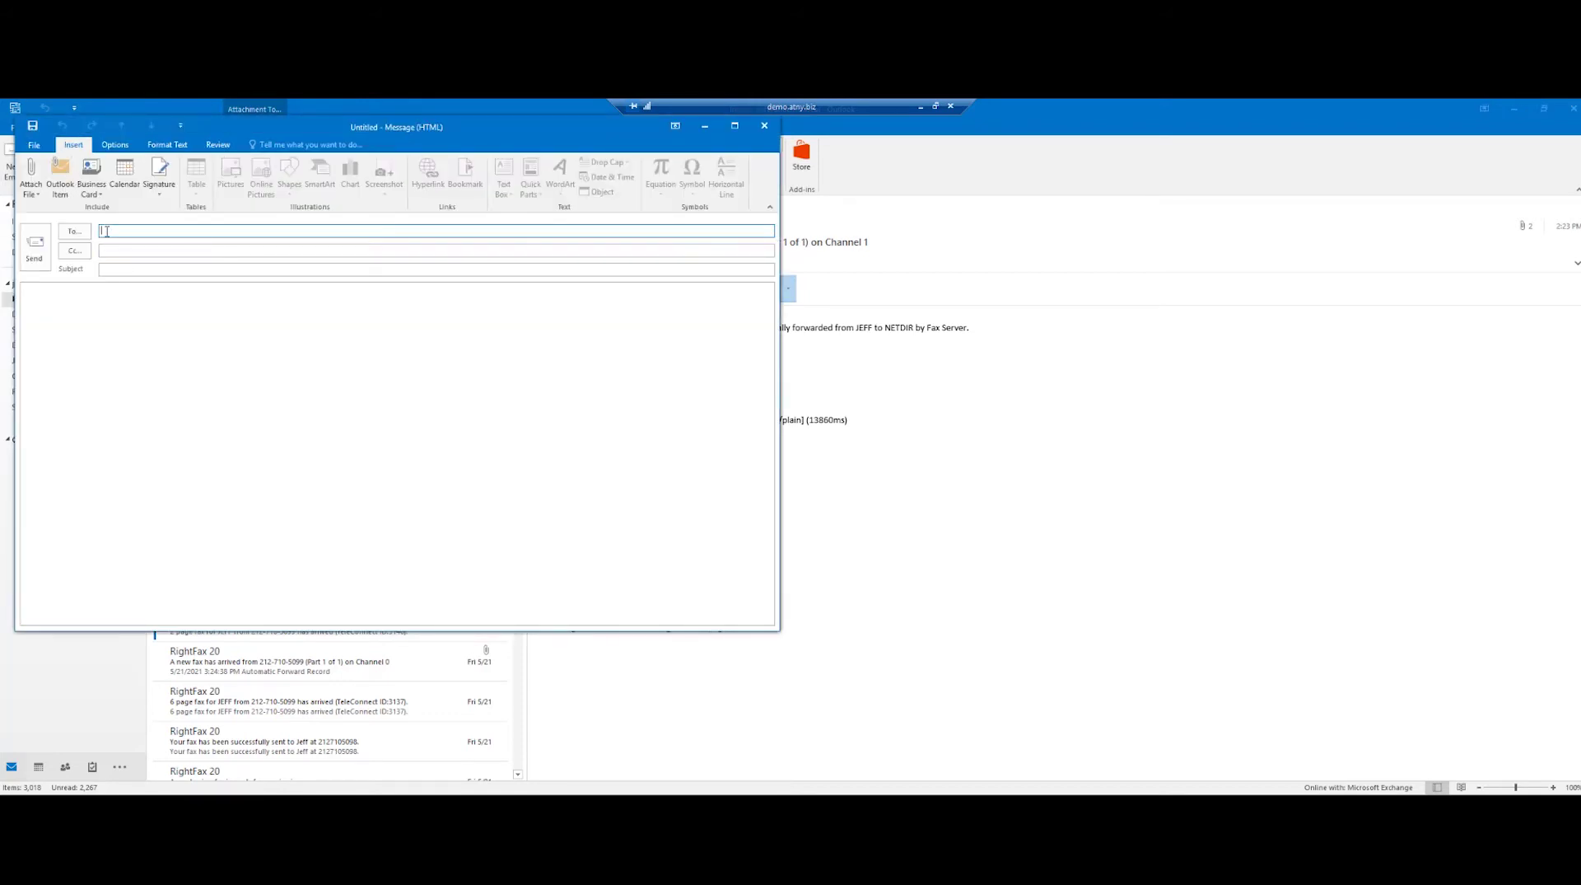
key("ctrl+v")
left_click(145, 252)
left_click(122, 269)
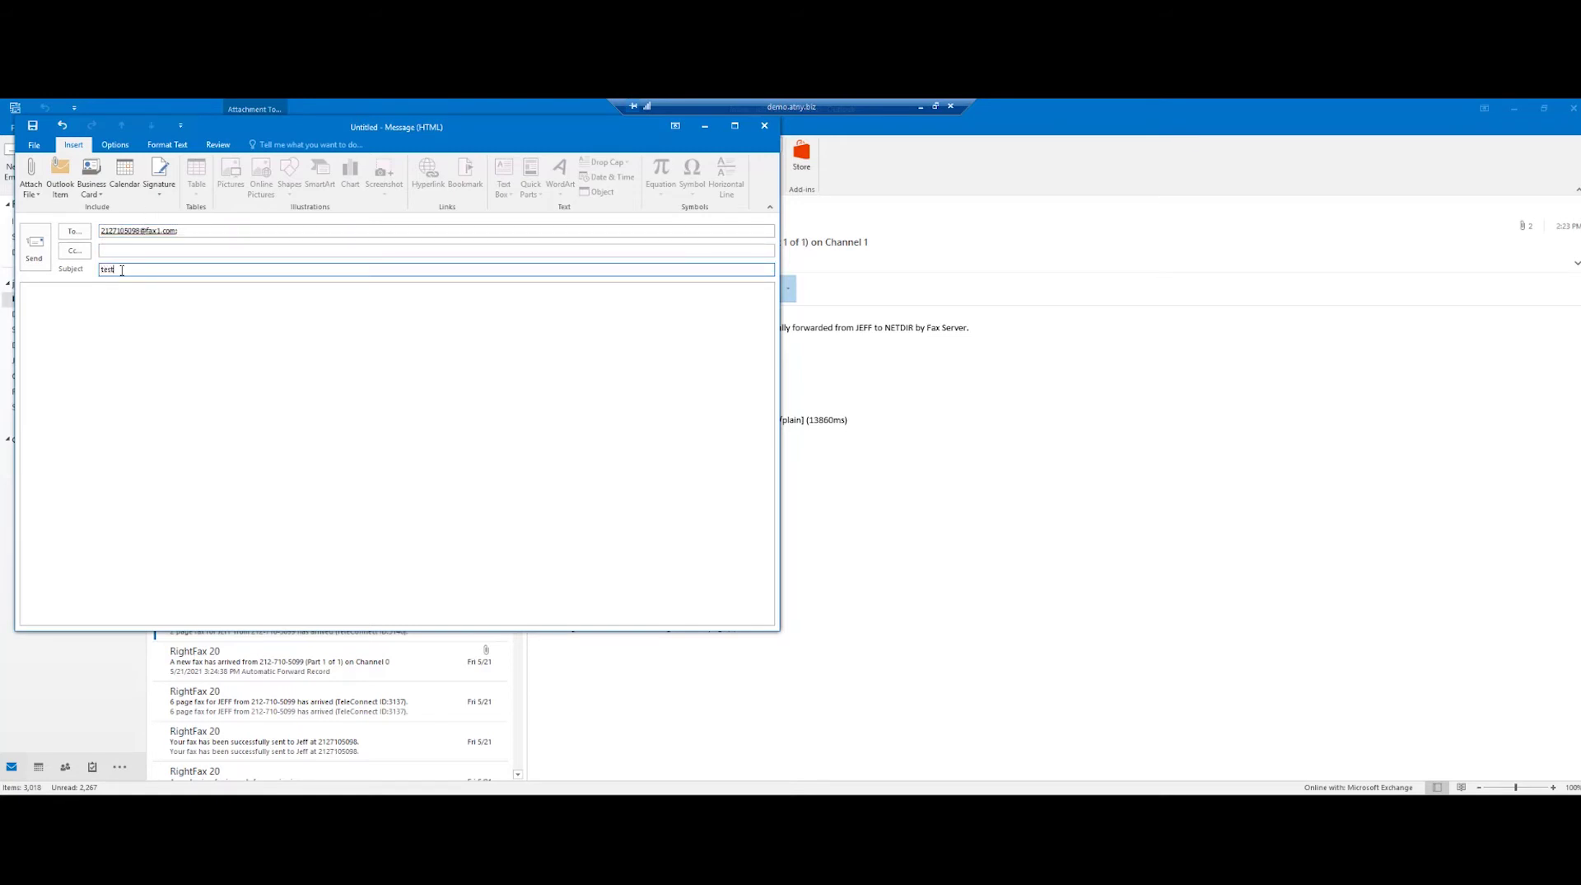
Attach FaxDocument_721.pdf and send the email fax.
left_click(25, 182)
left_click(74, 229)
left_click(34, 261)
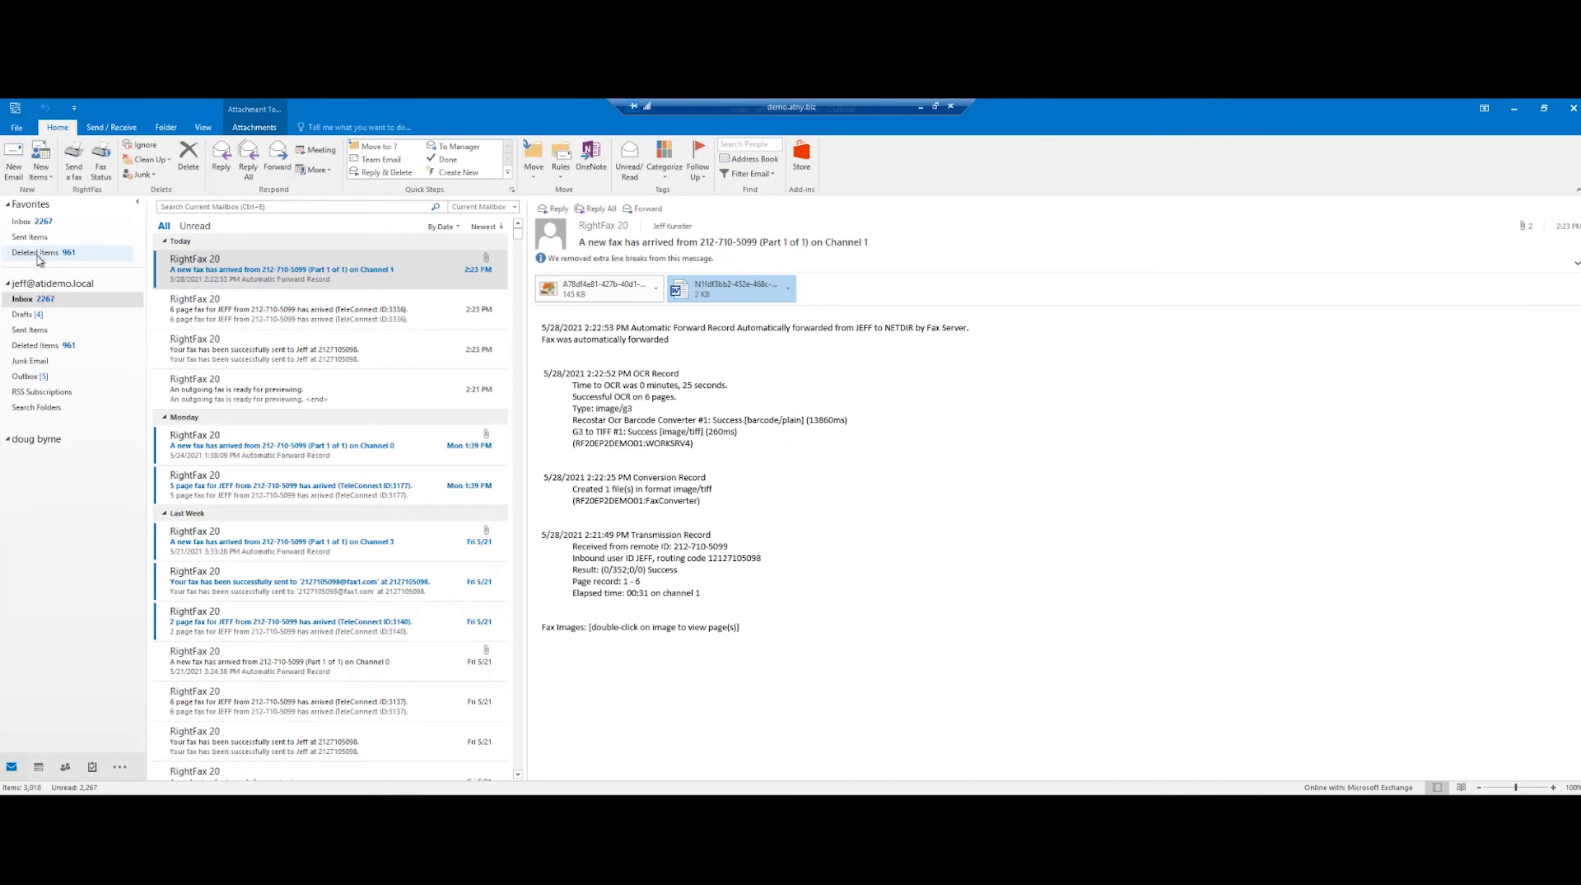
Close Outlook, launch Excel 2016, and enter 'eewwr' in cell C6 of a blank workbook.
left_click(1573, 111)
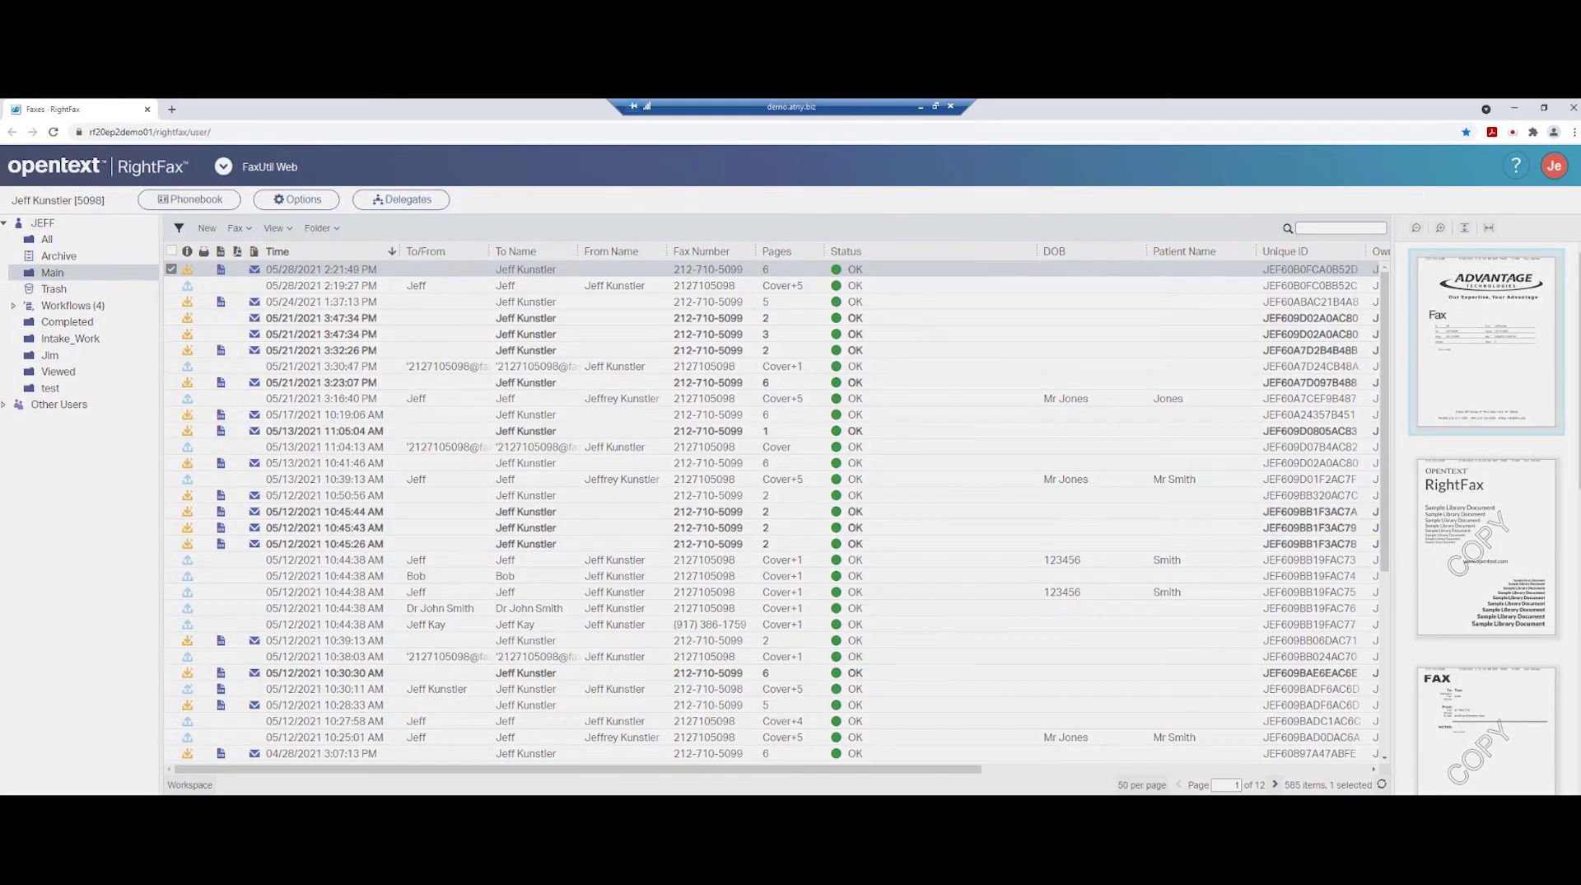
key("super")
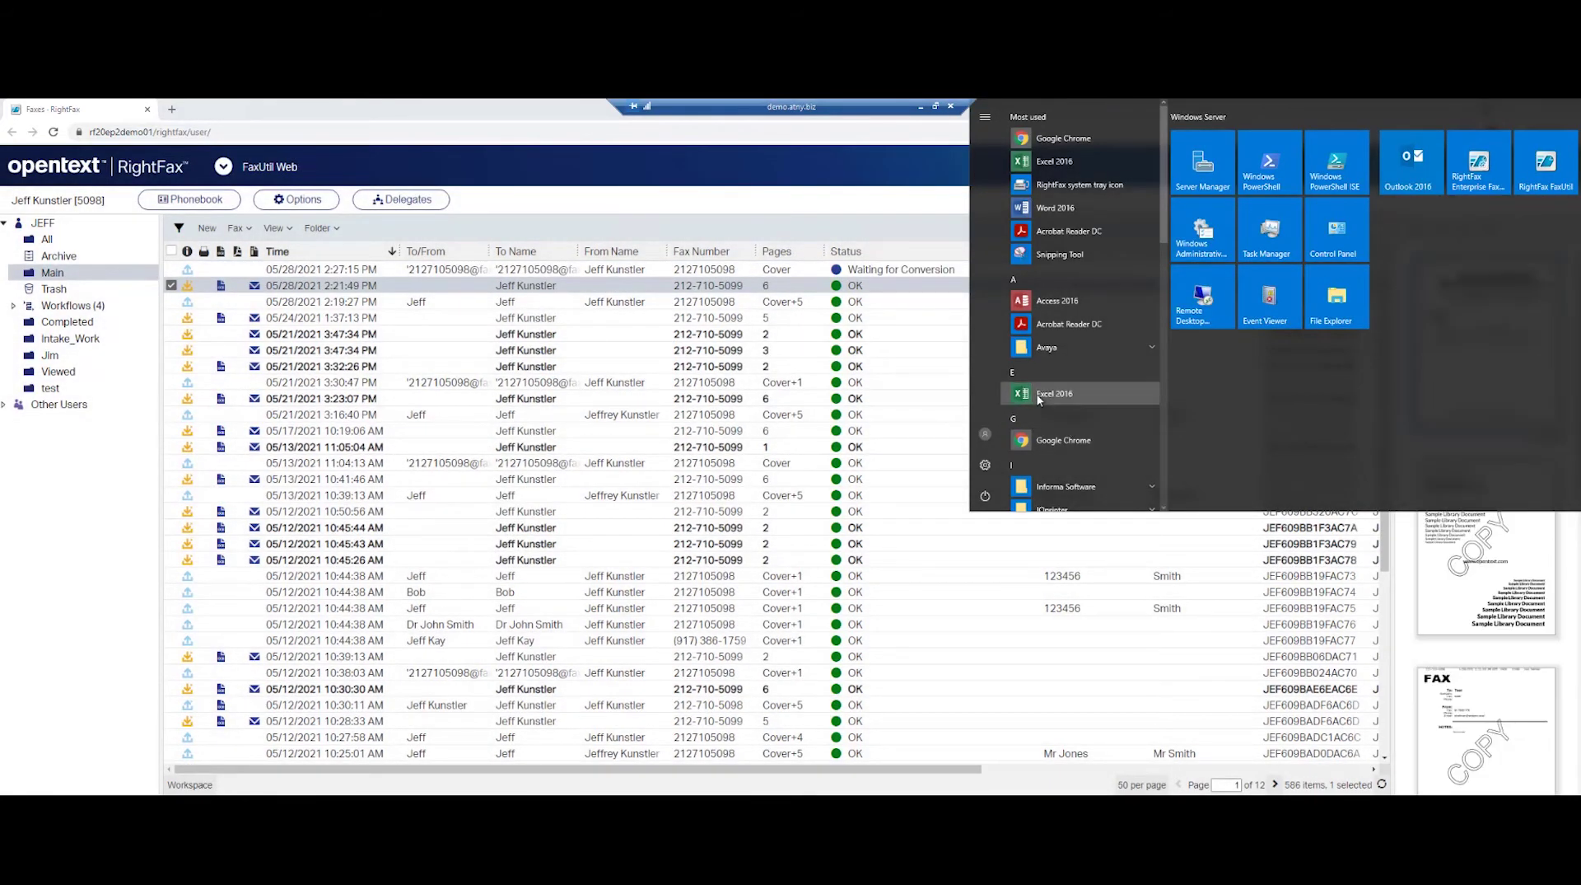
left_click(1055, 393)
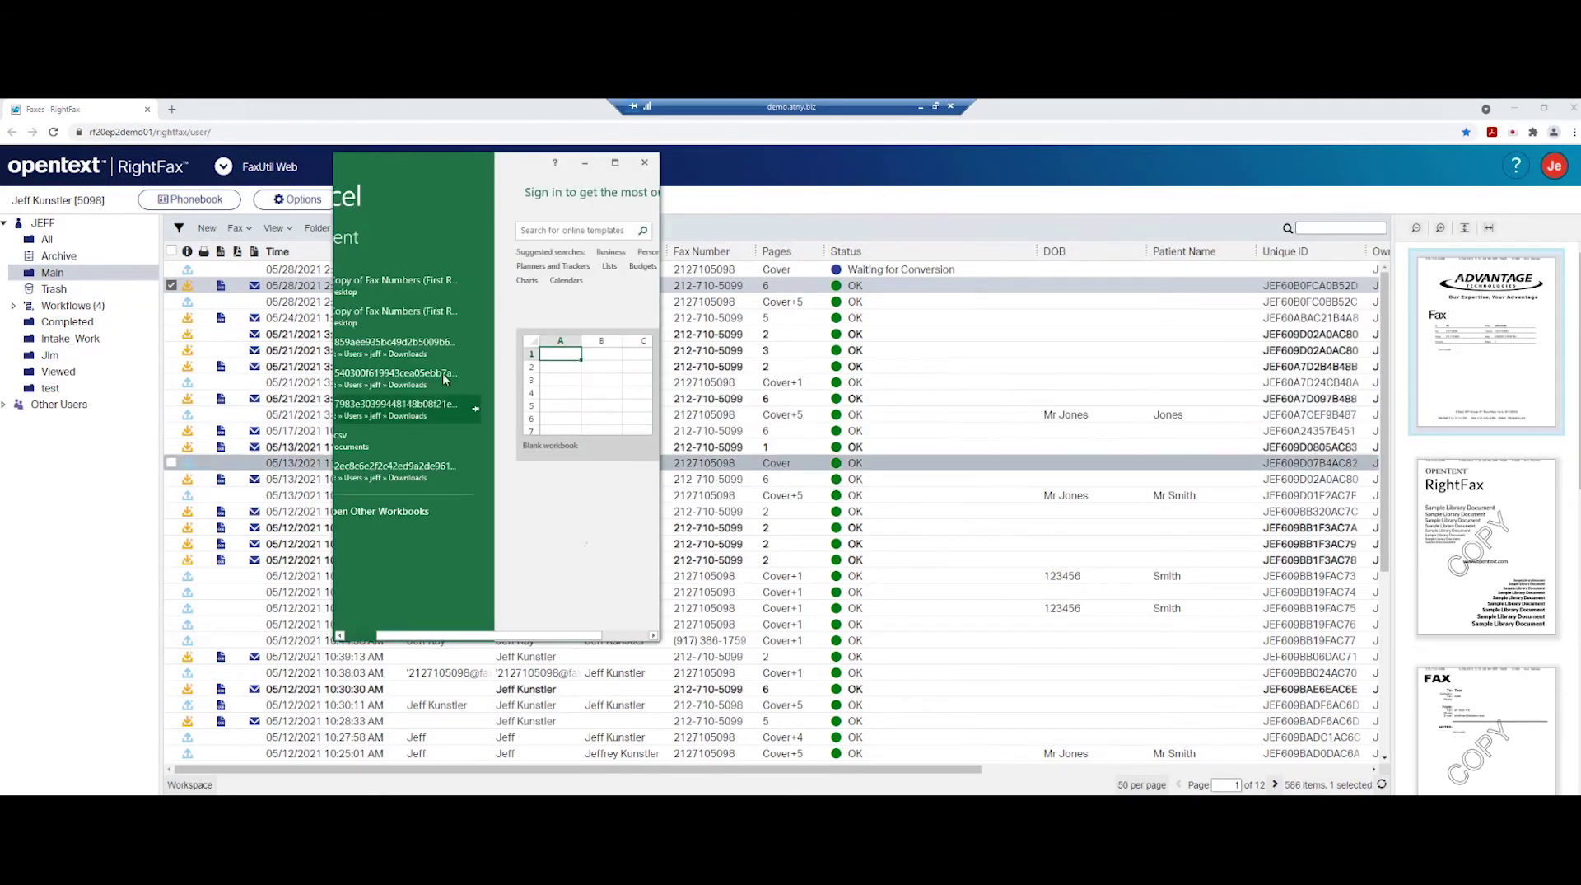
left_click(571, 374)
left_click(439, 361)
type("eewwr")
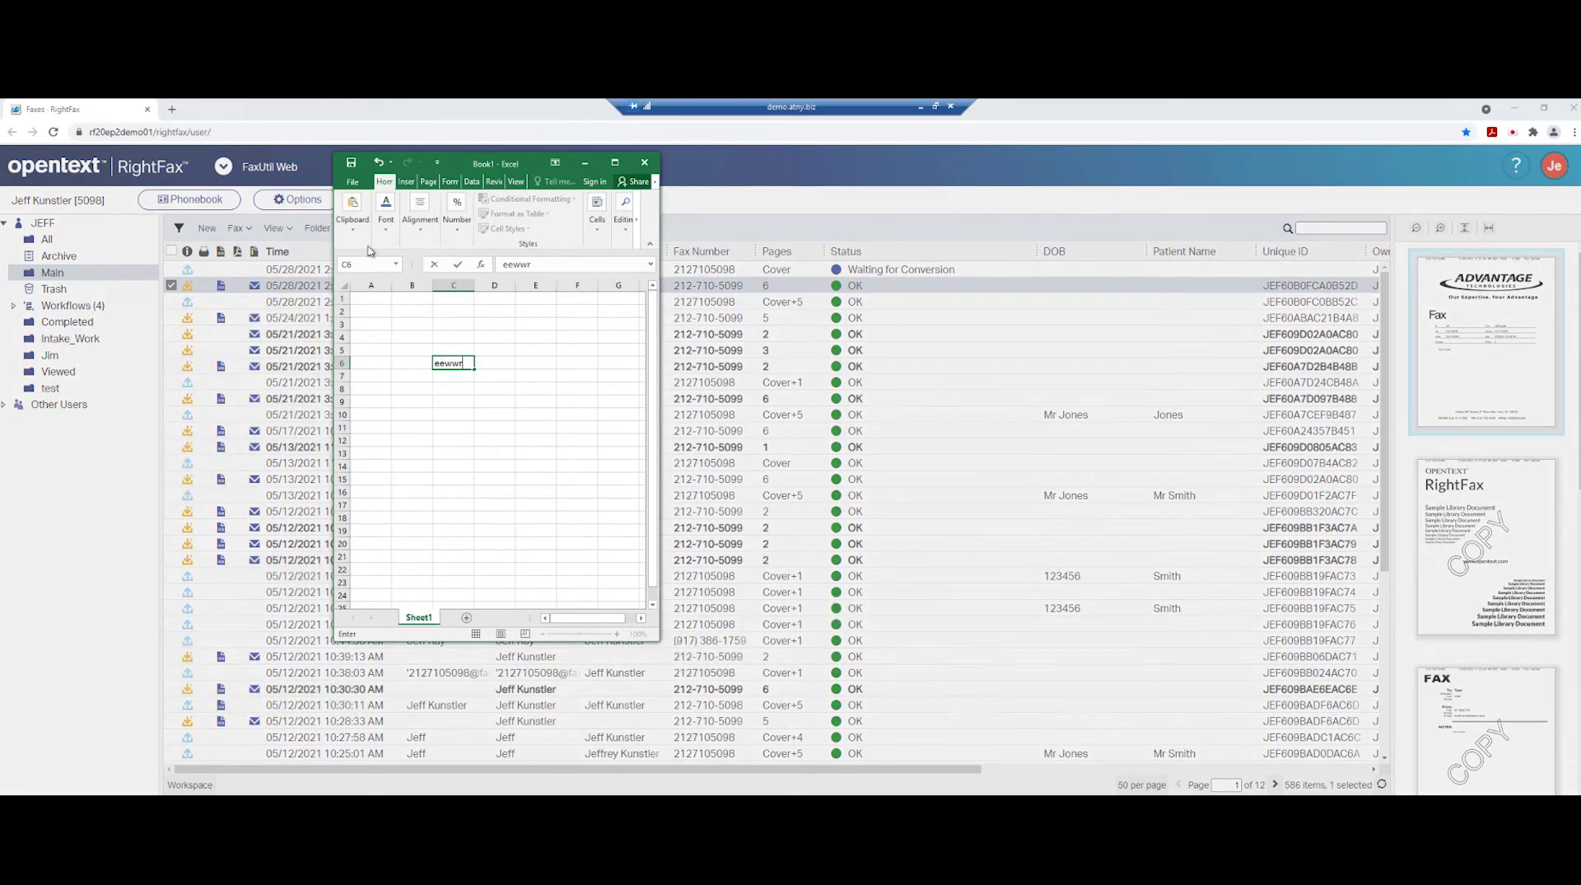
Print Book1 to the RightFax Fax Printer.
left_click(348, 183)
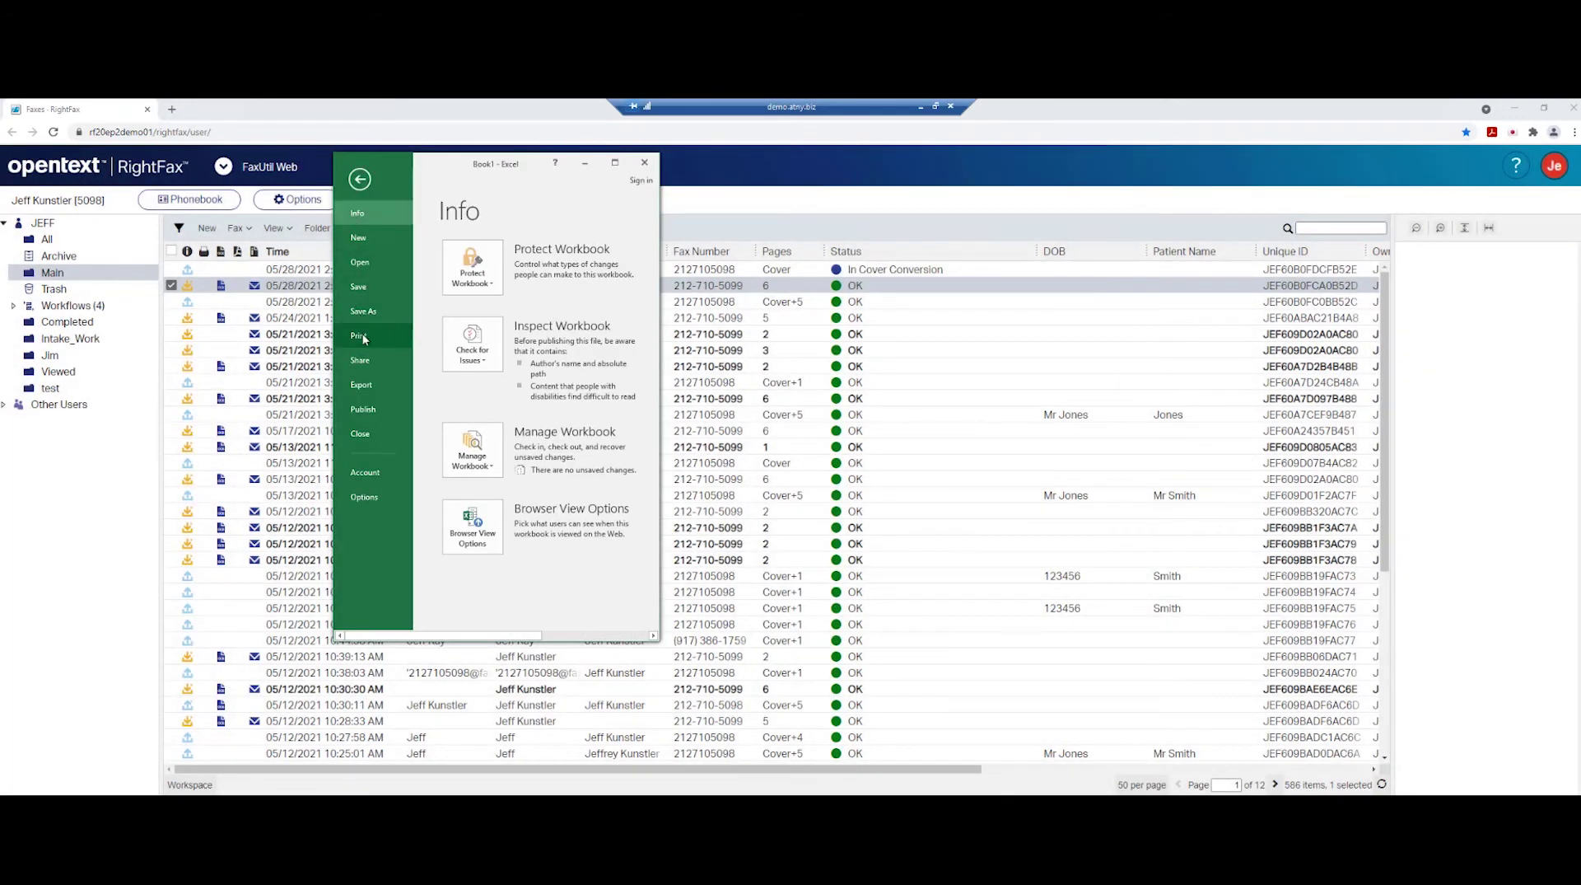
left_click(360, 334)
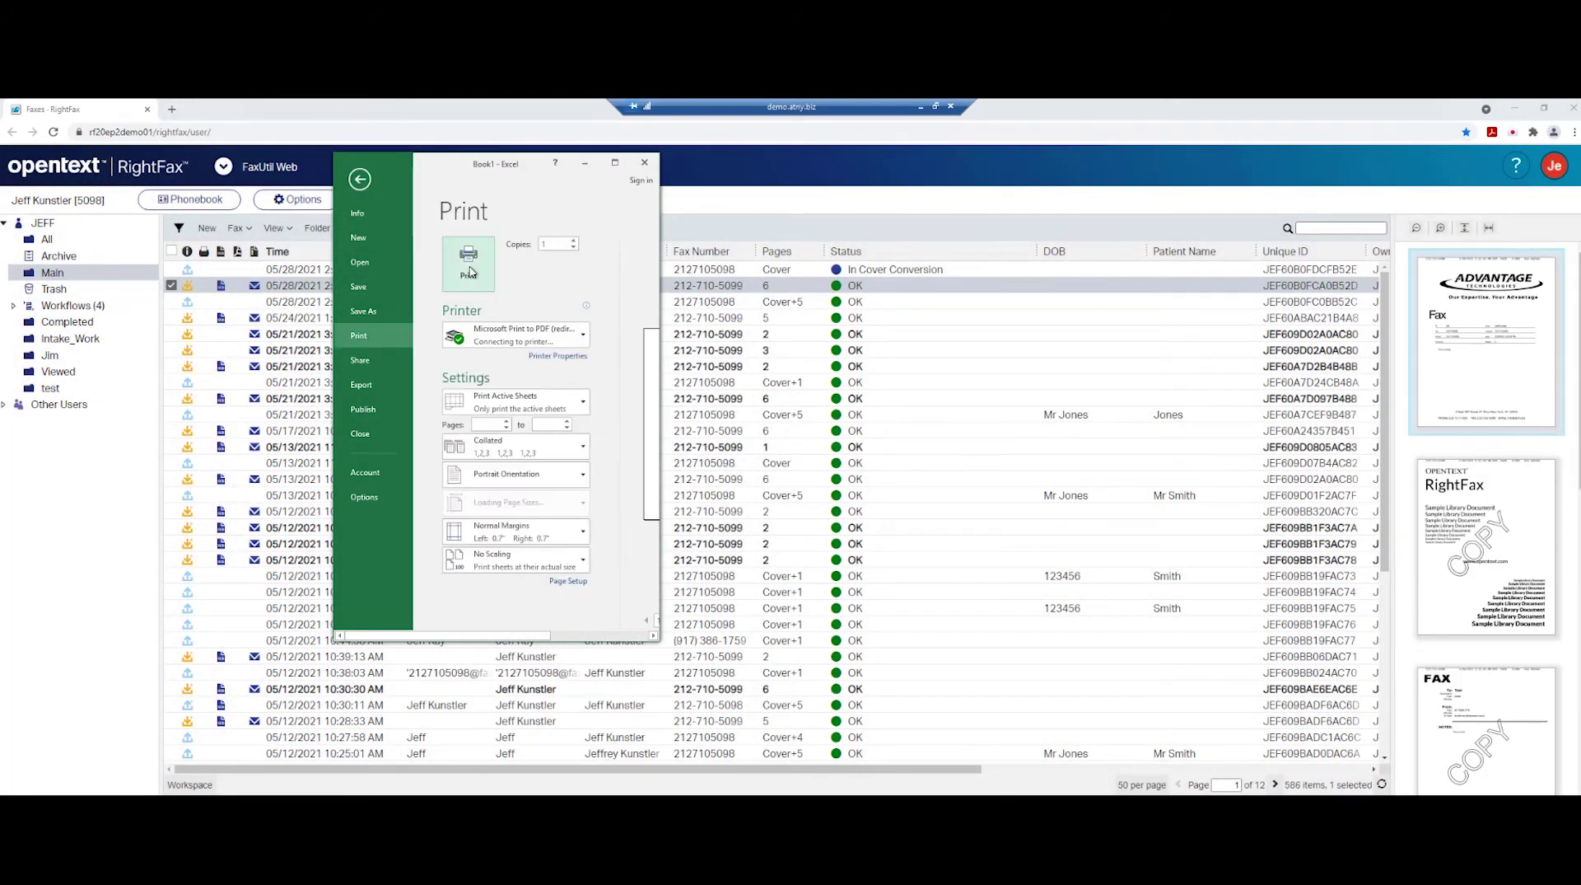
left_click(581, 335)
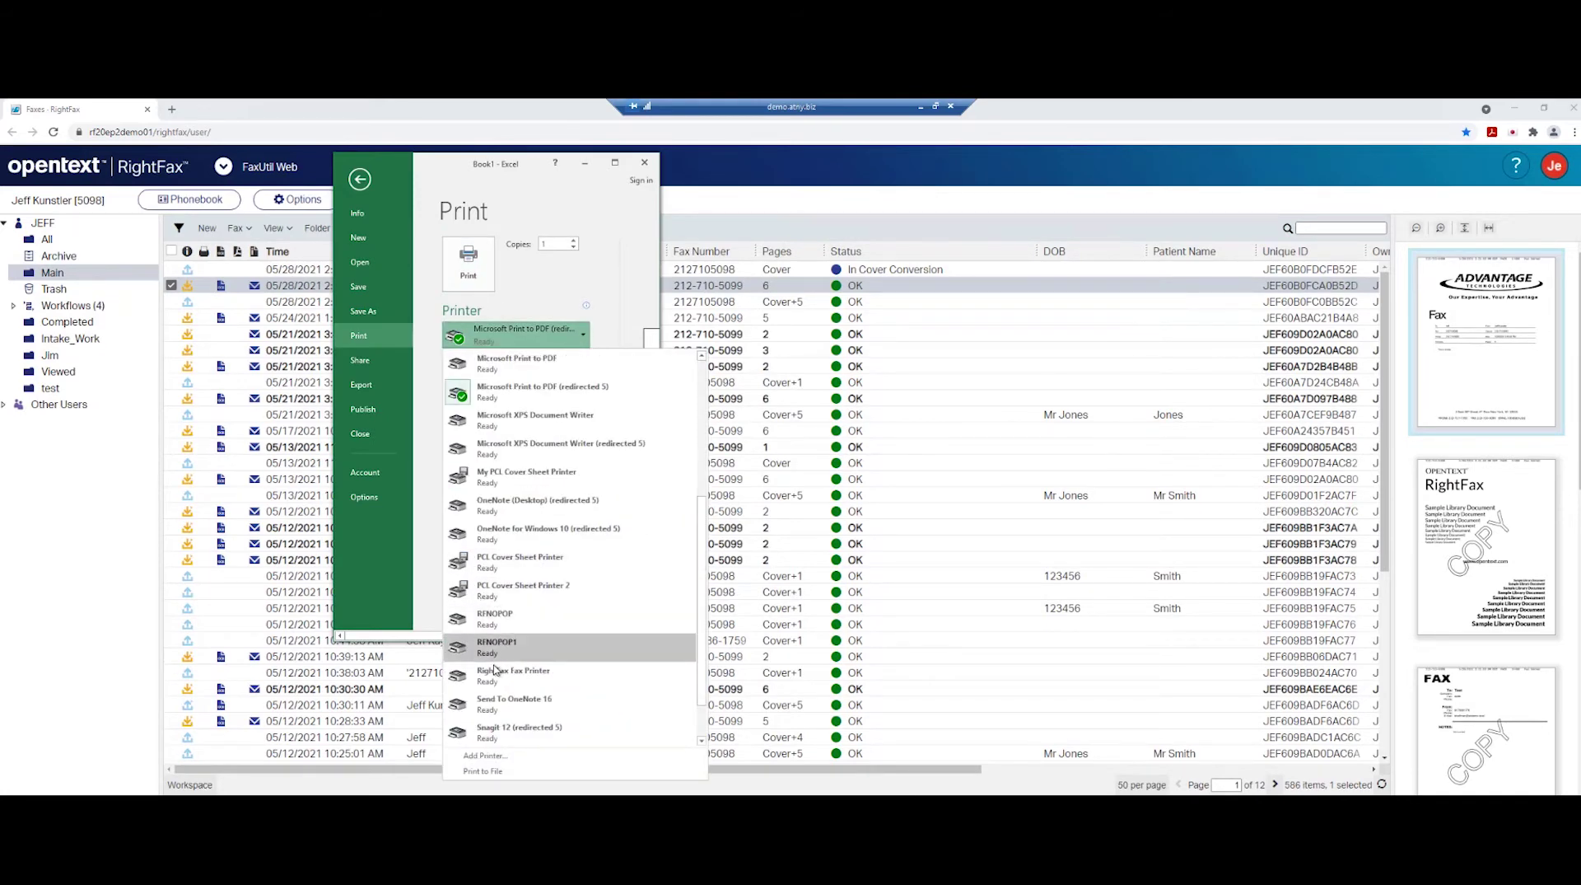
left_click(497, 677)
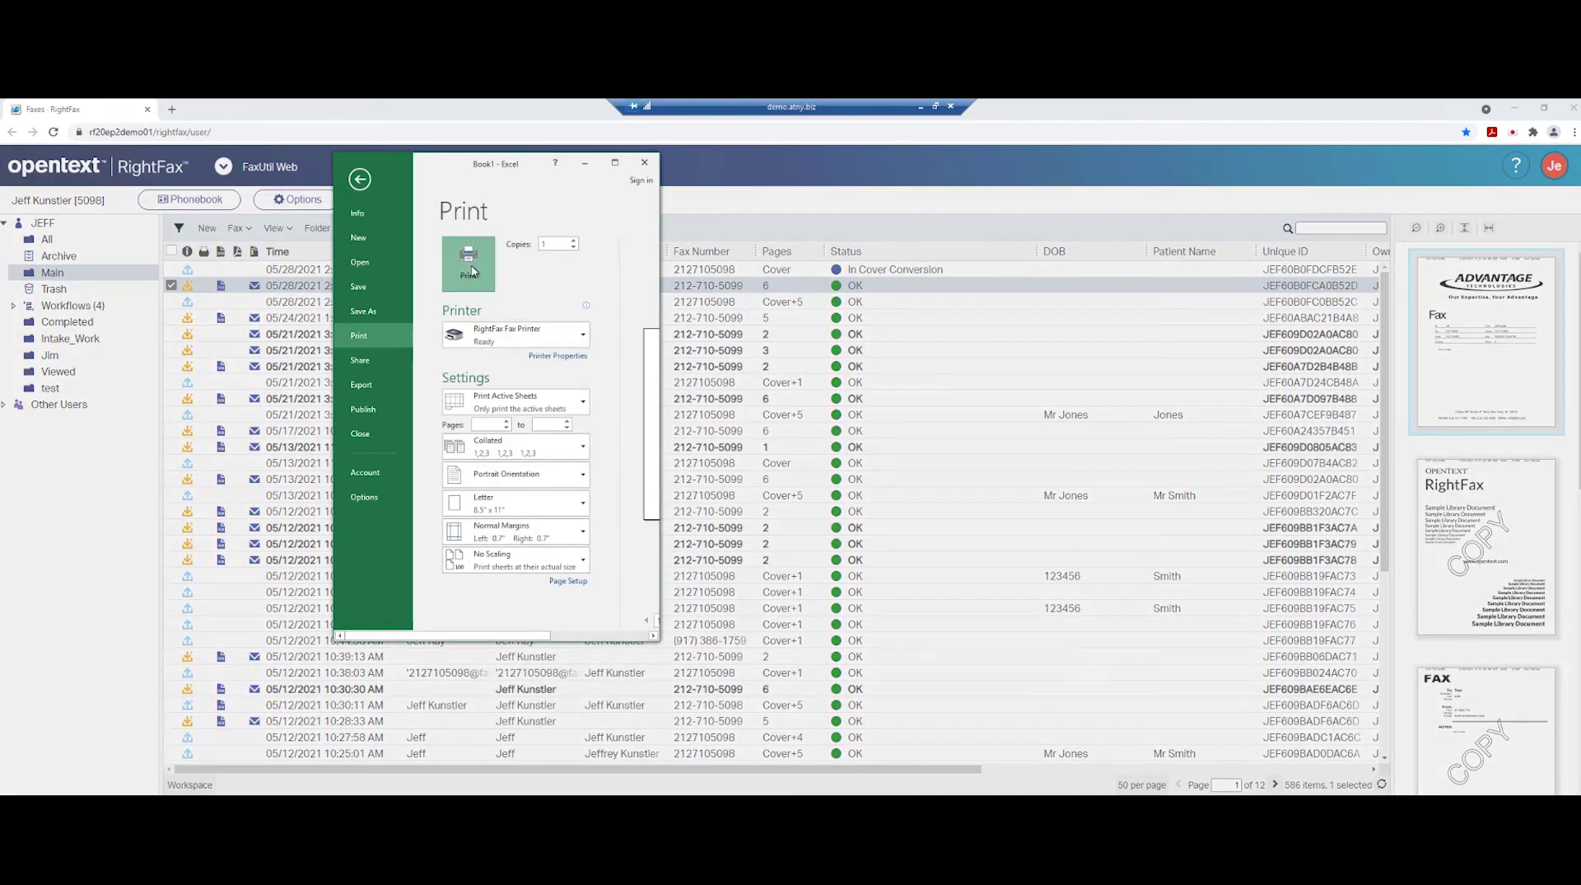
left_click(474, 264)
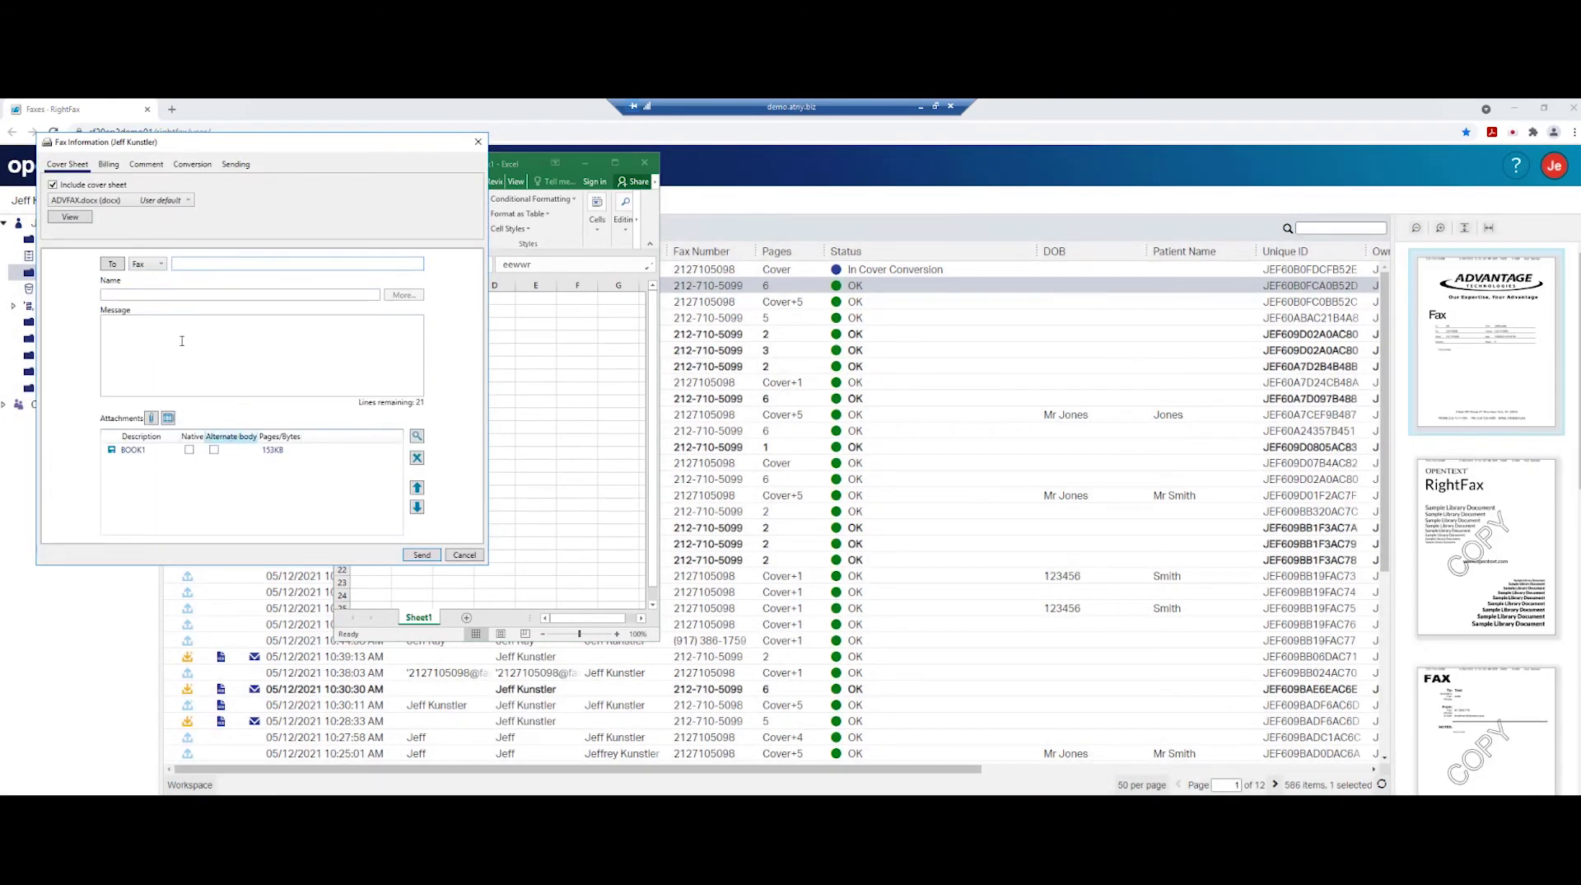
Add one phonebook entry and all TEST group members as recipients, then open Outlook's contact picker.
left_click(145, 456)
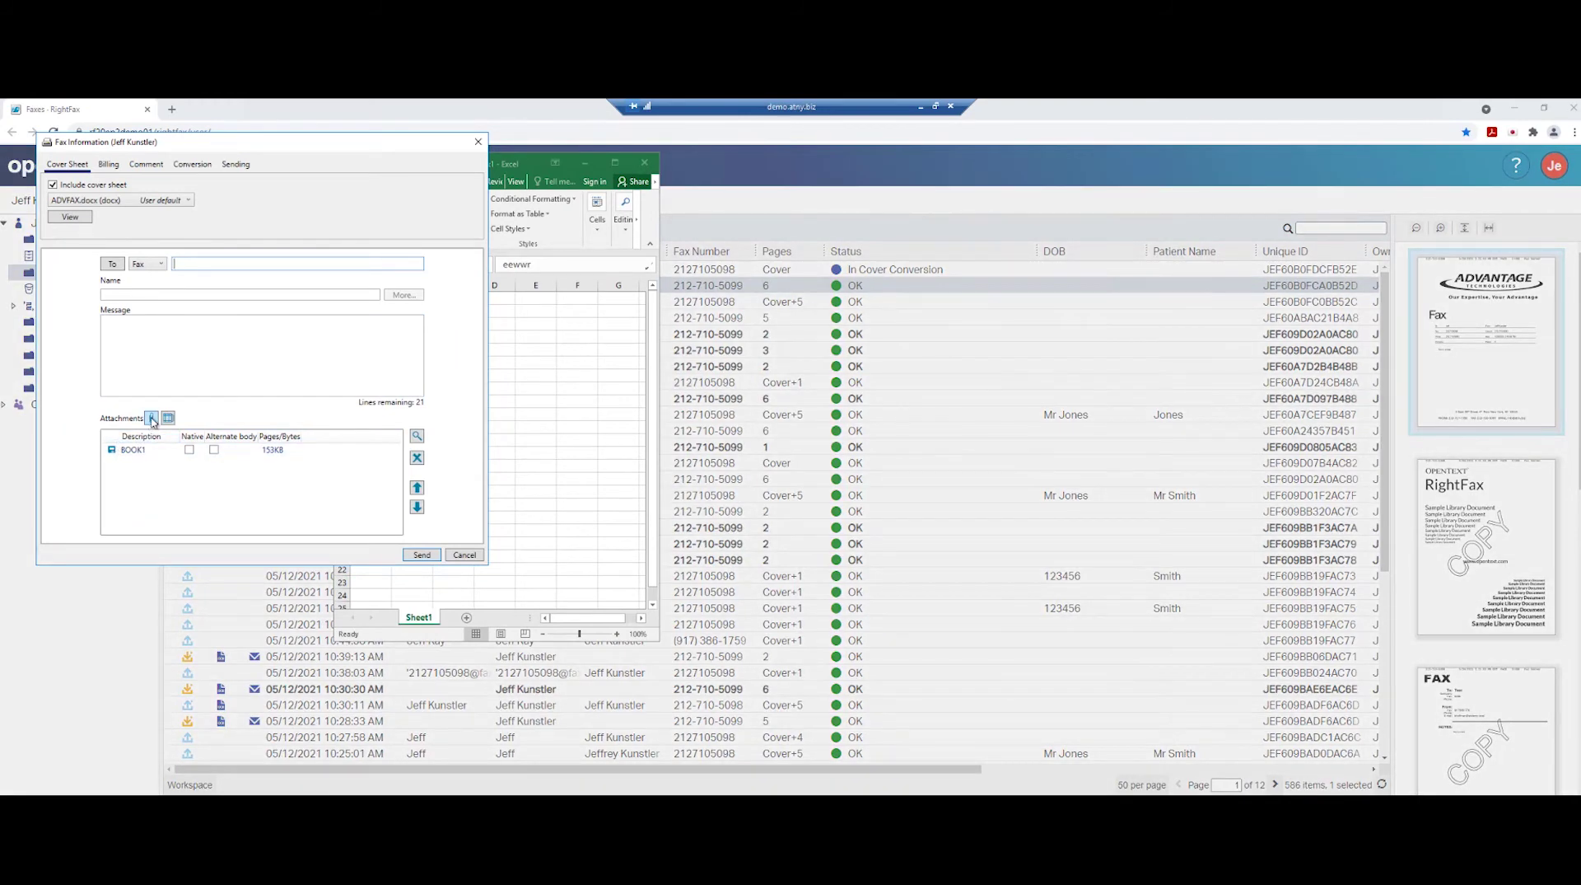
left_click(112, 264)
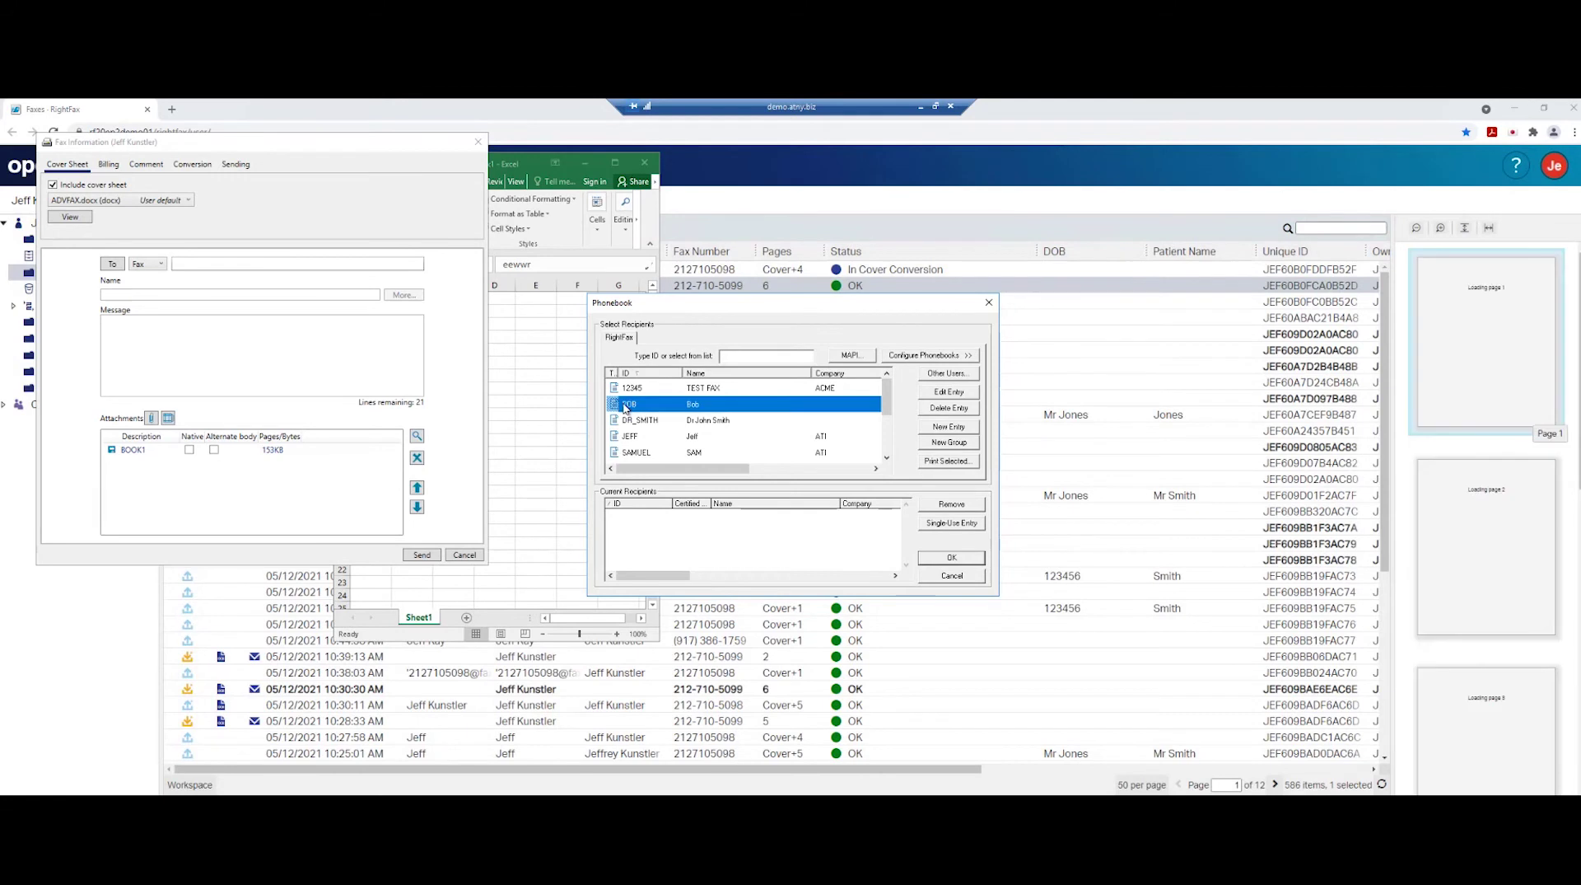
double_click(629, 404)
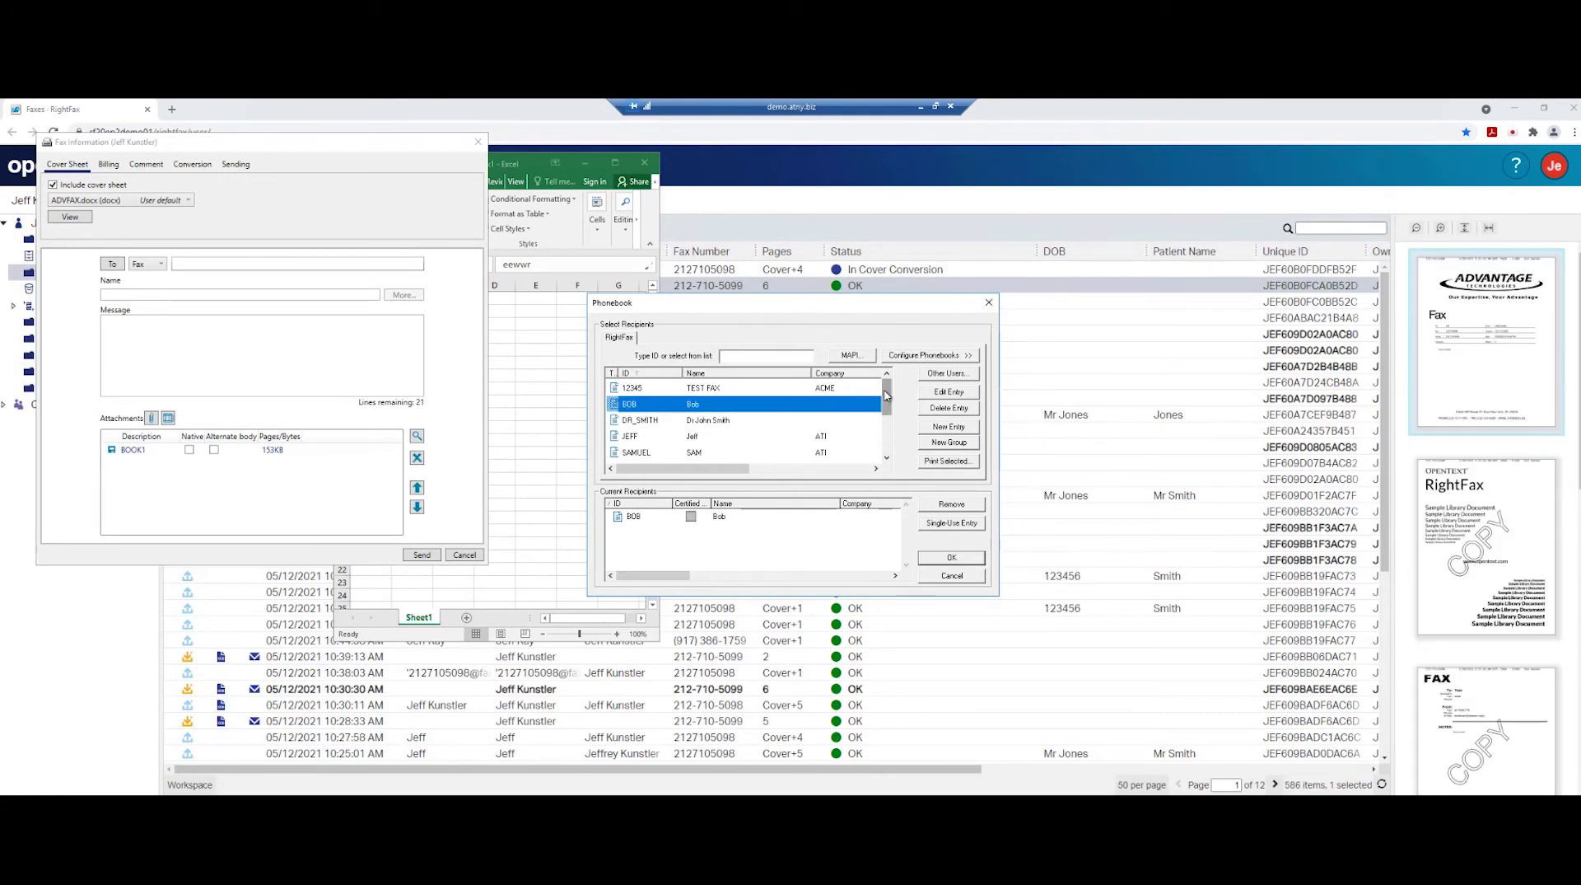
left_click_drag(884, 398, 884, 412)
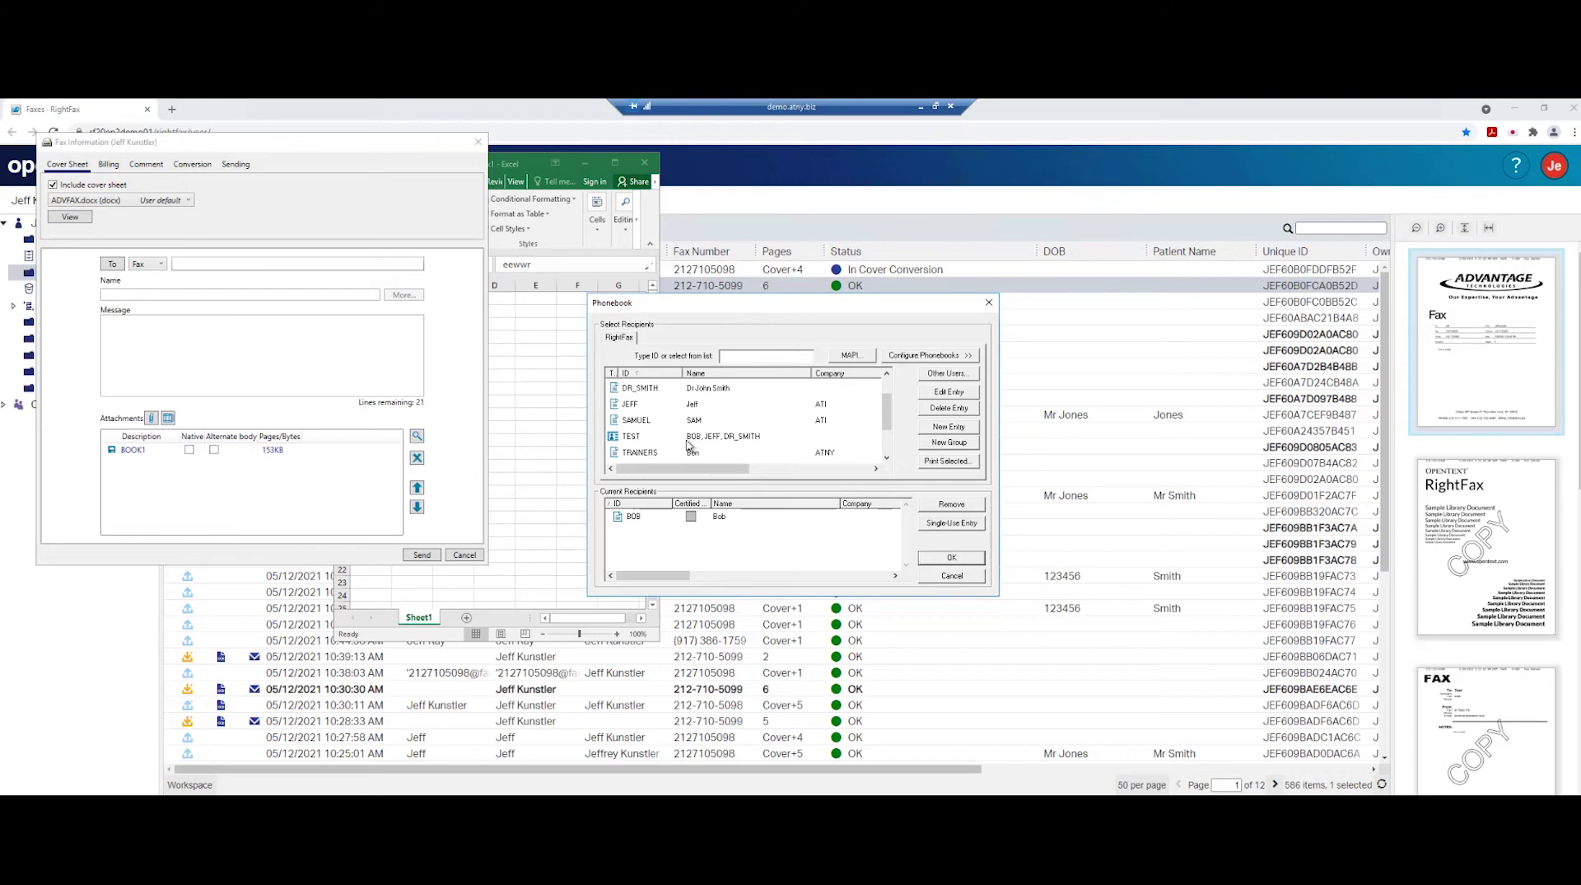
left_click(631, 443)
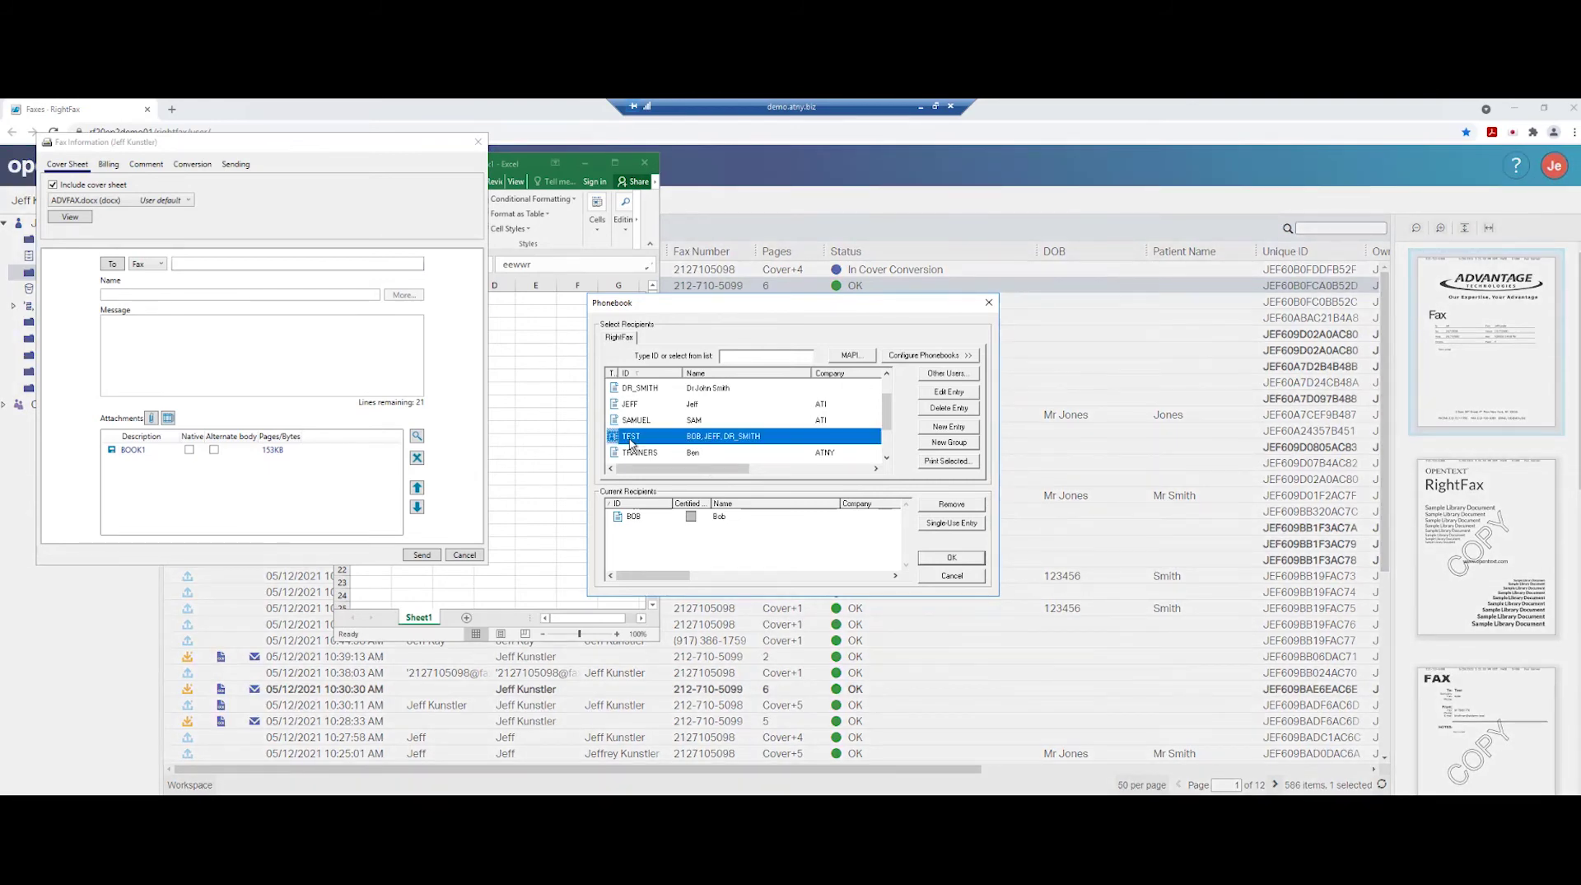
double_click(631, 443)
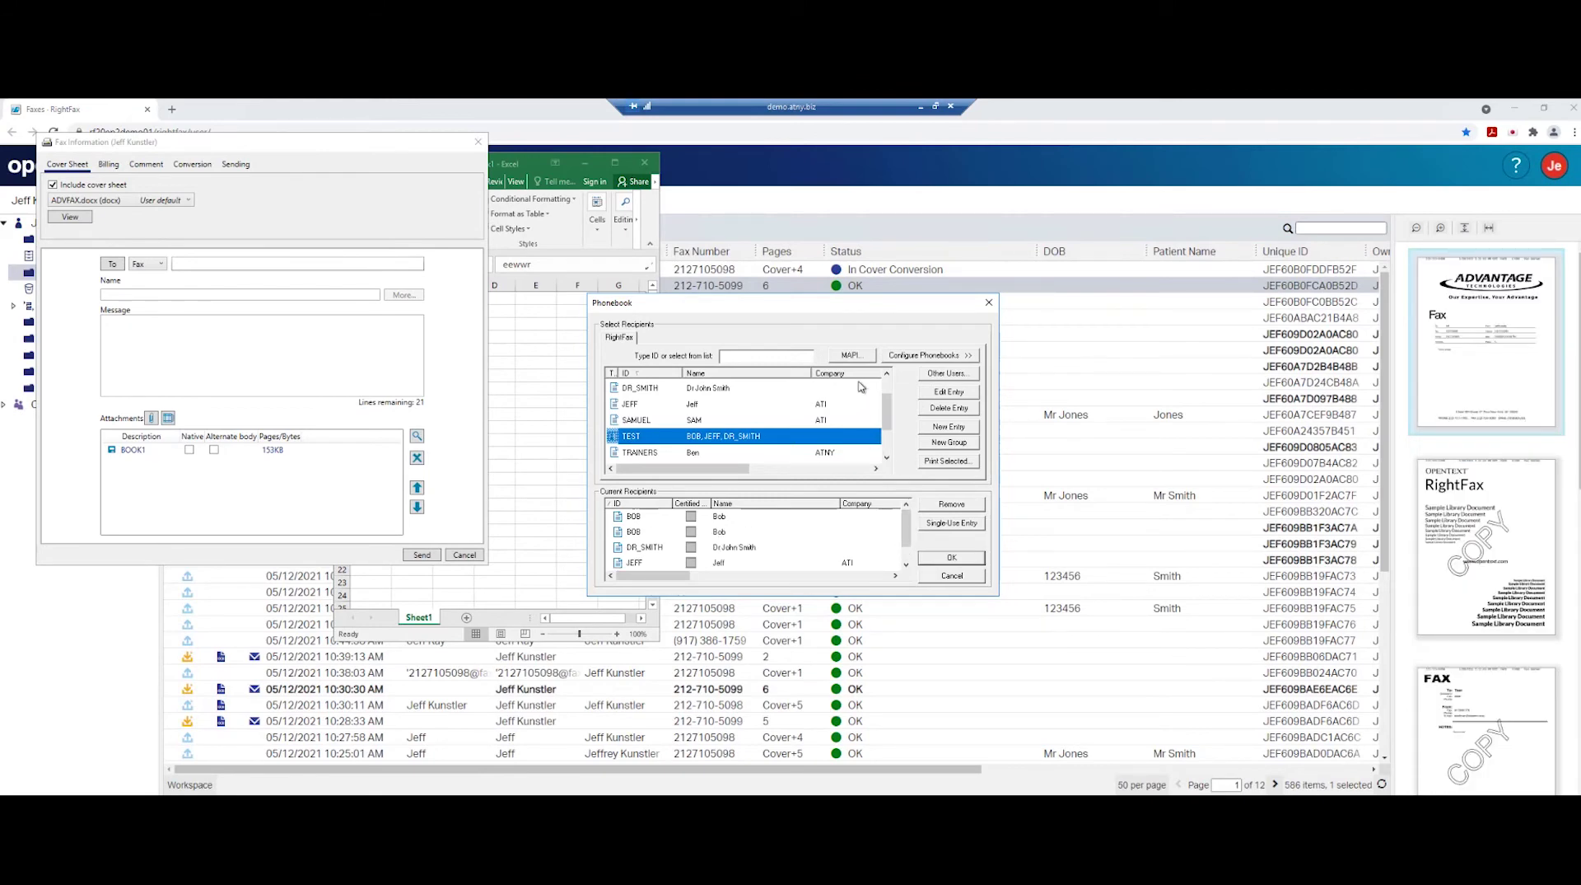
left_click(853, 357)
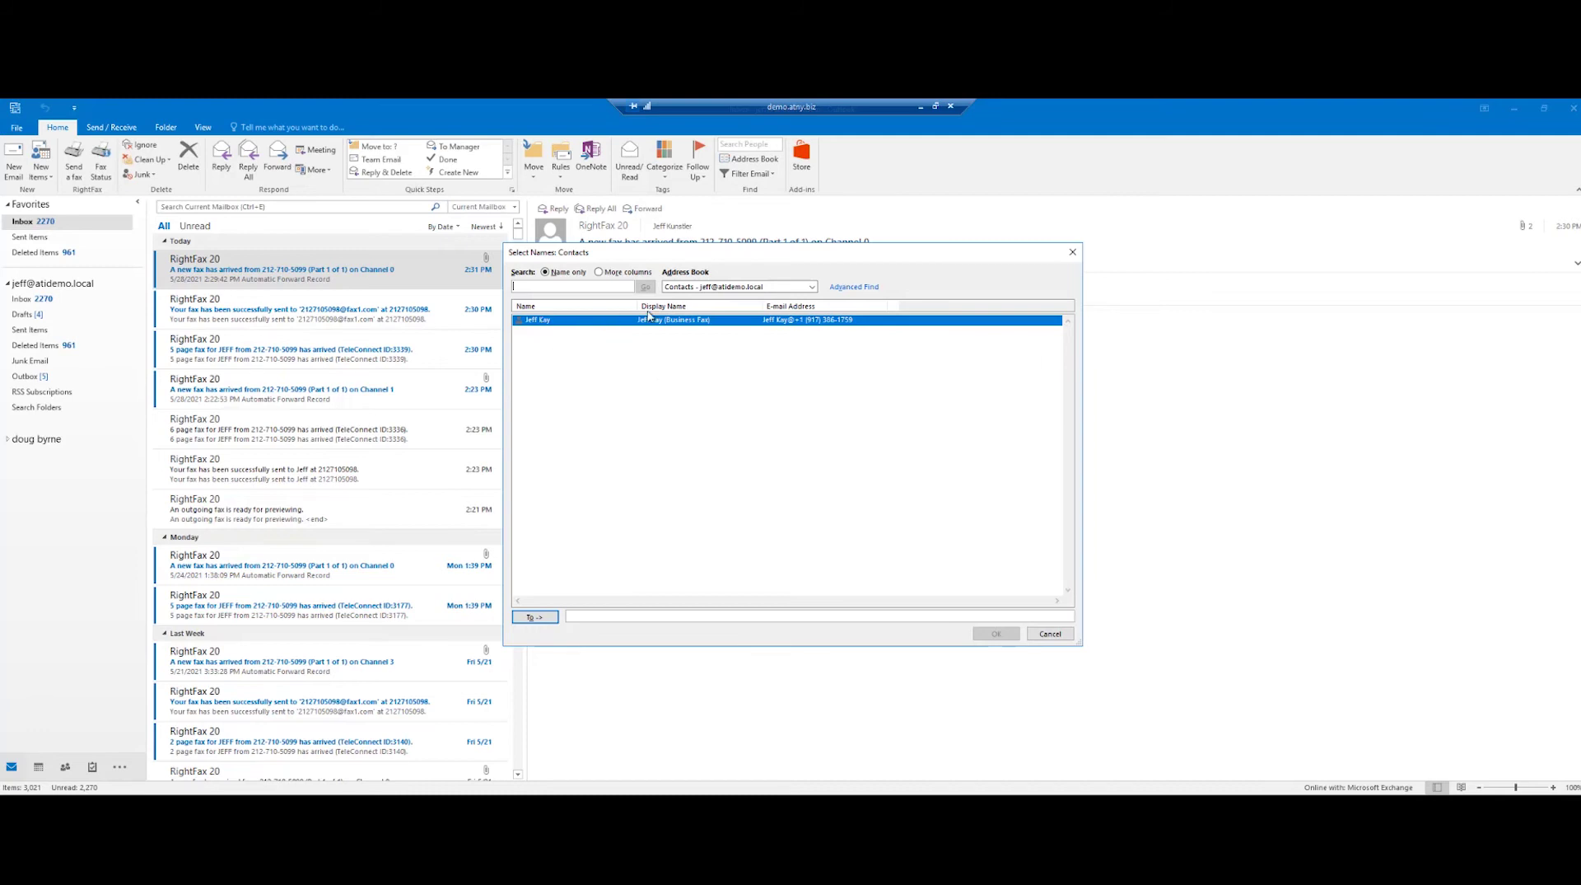
Add the Outlook contact's business fax from the Contacts address book as a recipient.
left_click(690, 287)
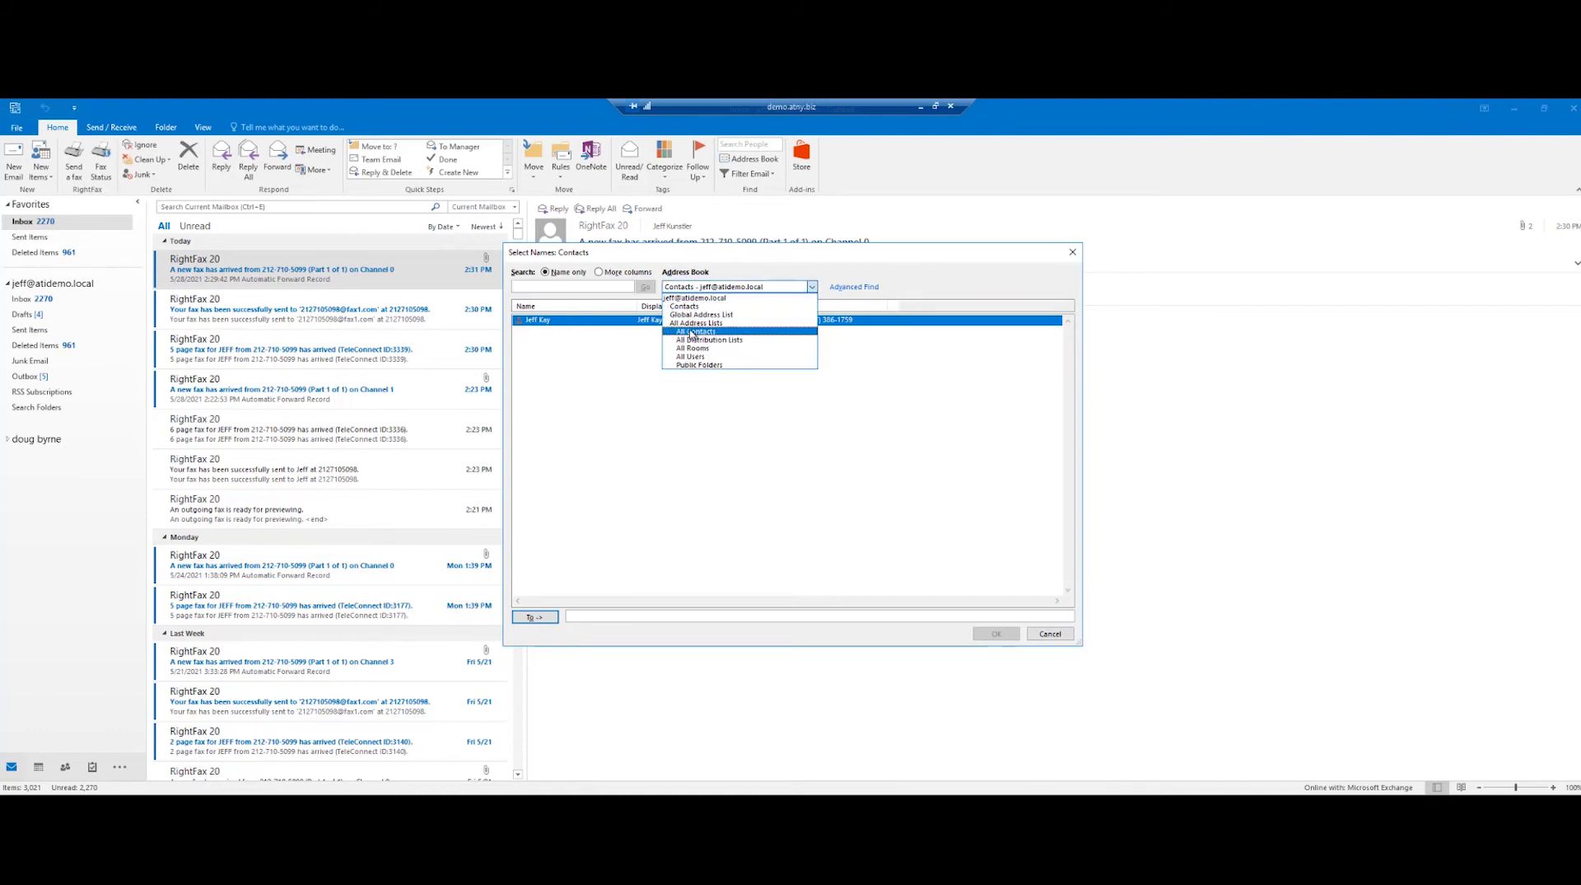
left_click(686, 308)
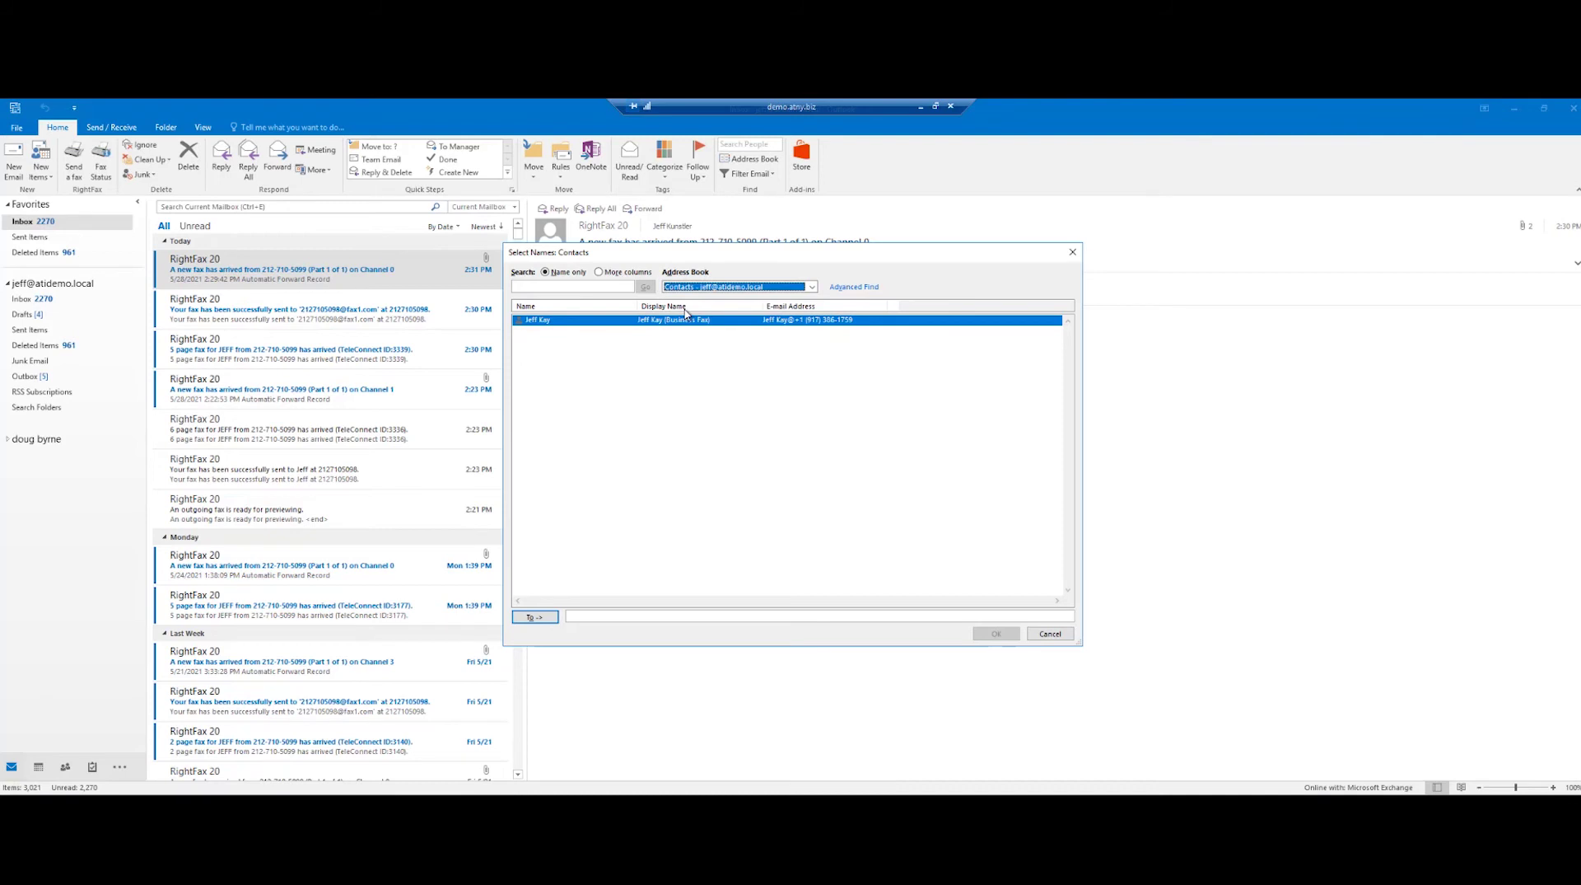
double_click(658, 320)
left_click(996, 635)
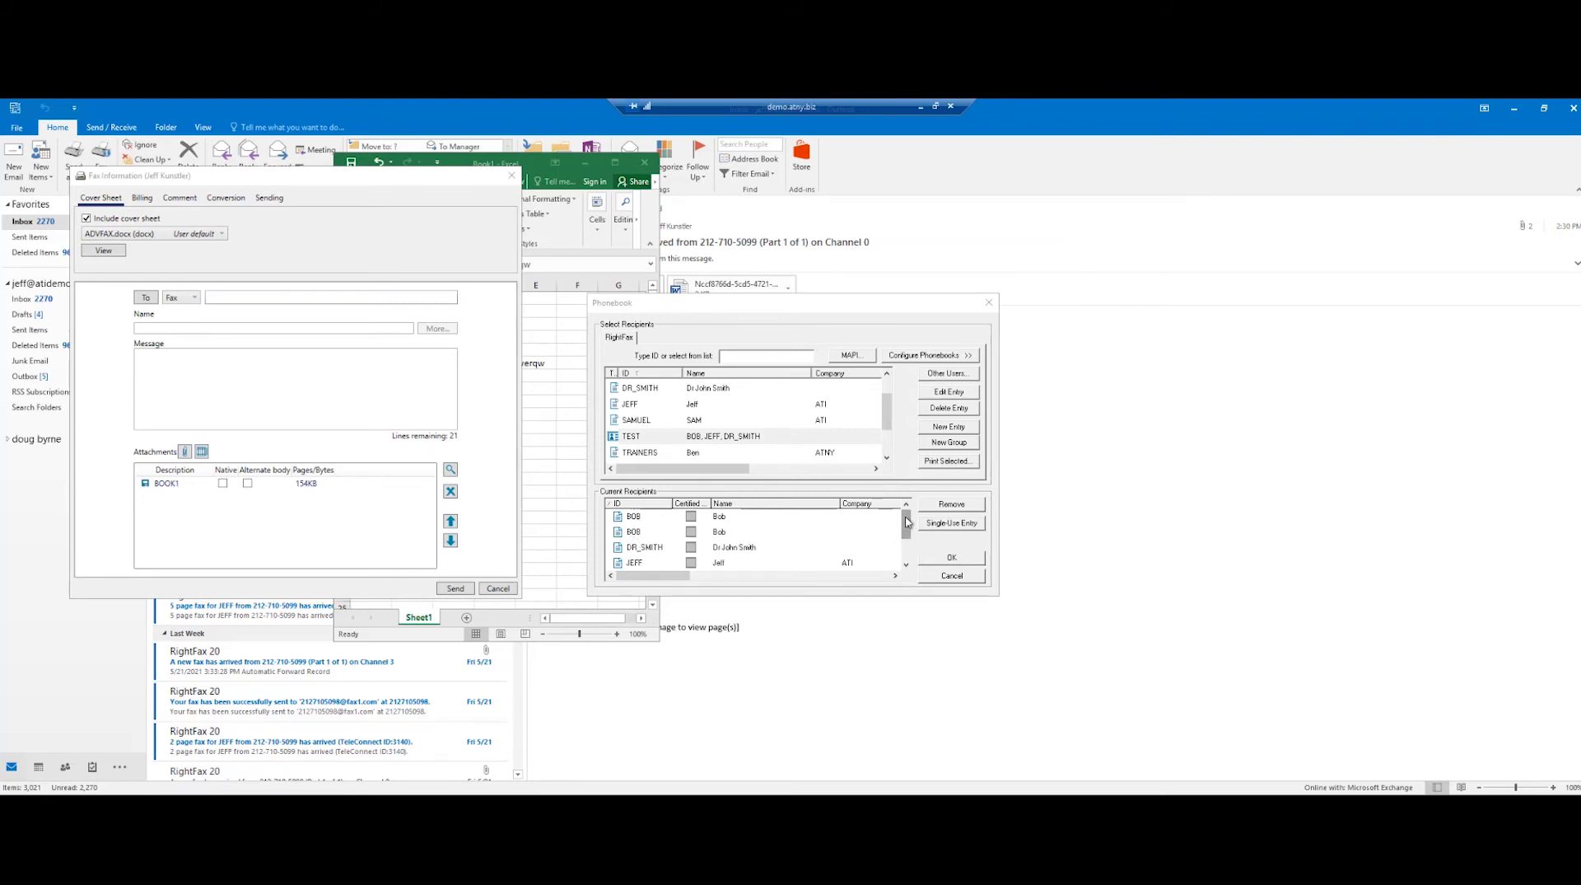
Confirm the 5 recipients, send the spreadsheet fax, and type 'qwerre' into E6.
left_click_drag(906, 520, 907, 551)
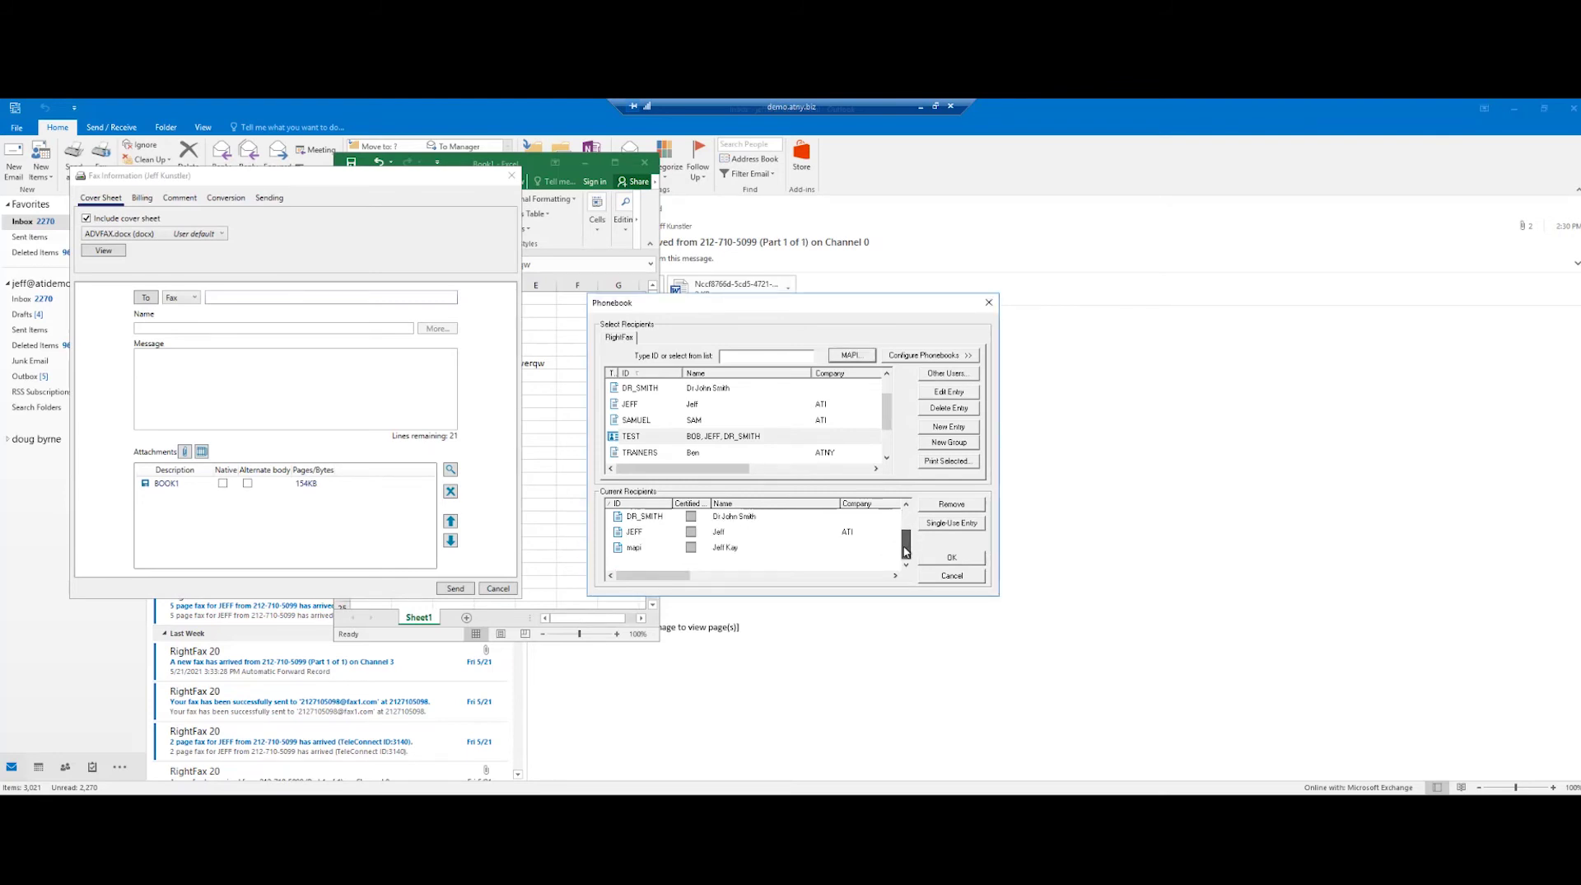
left_click(951, 559)
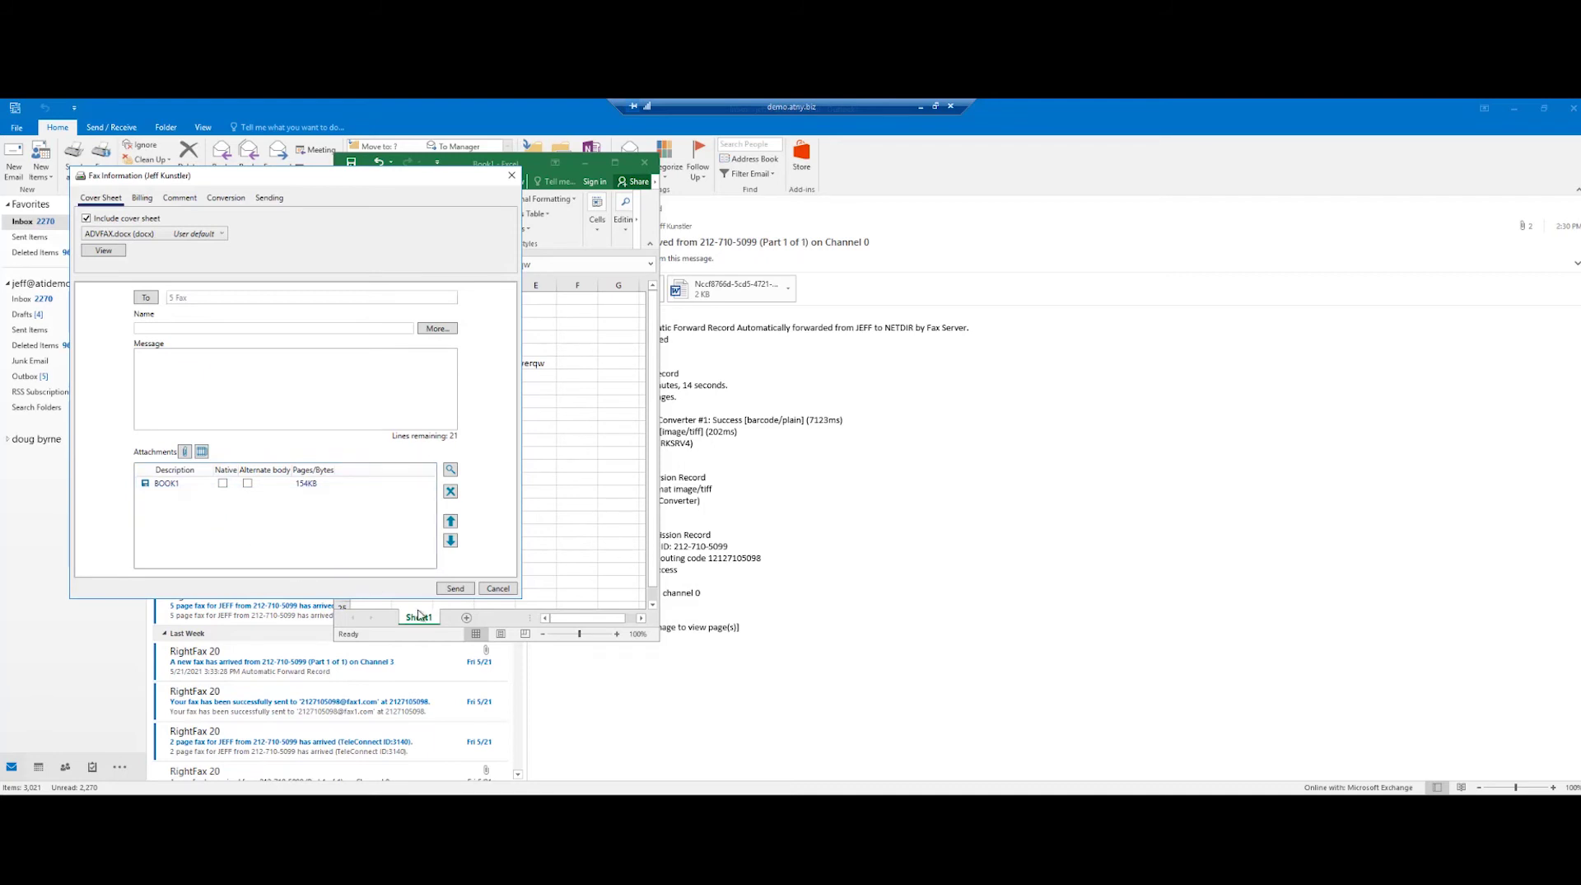
left_click(457, 588)
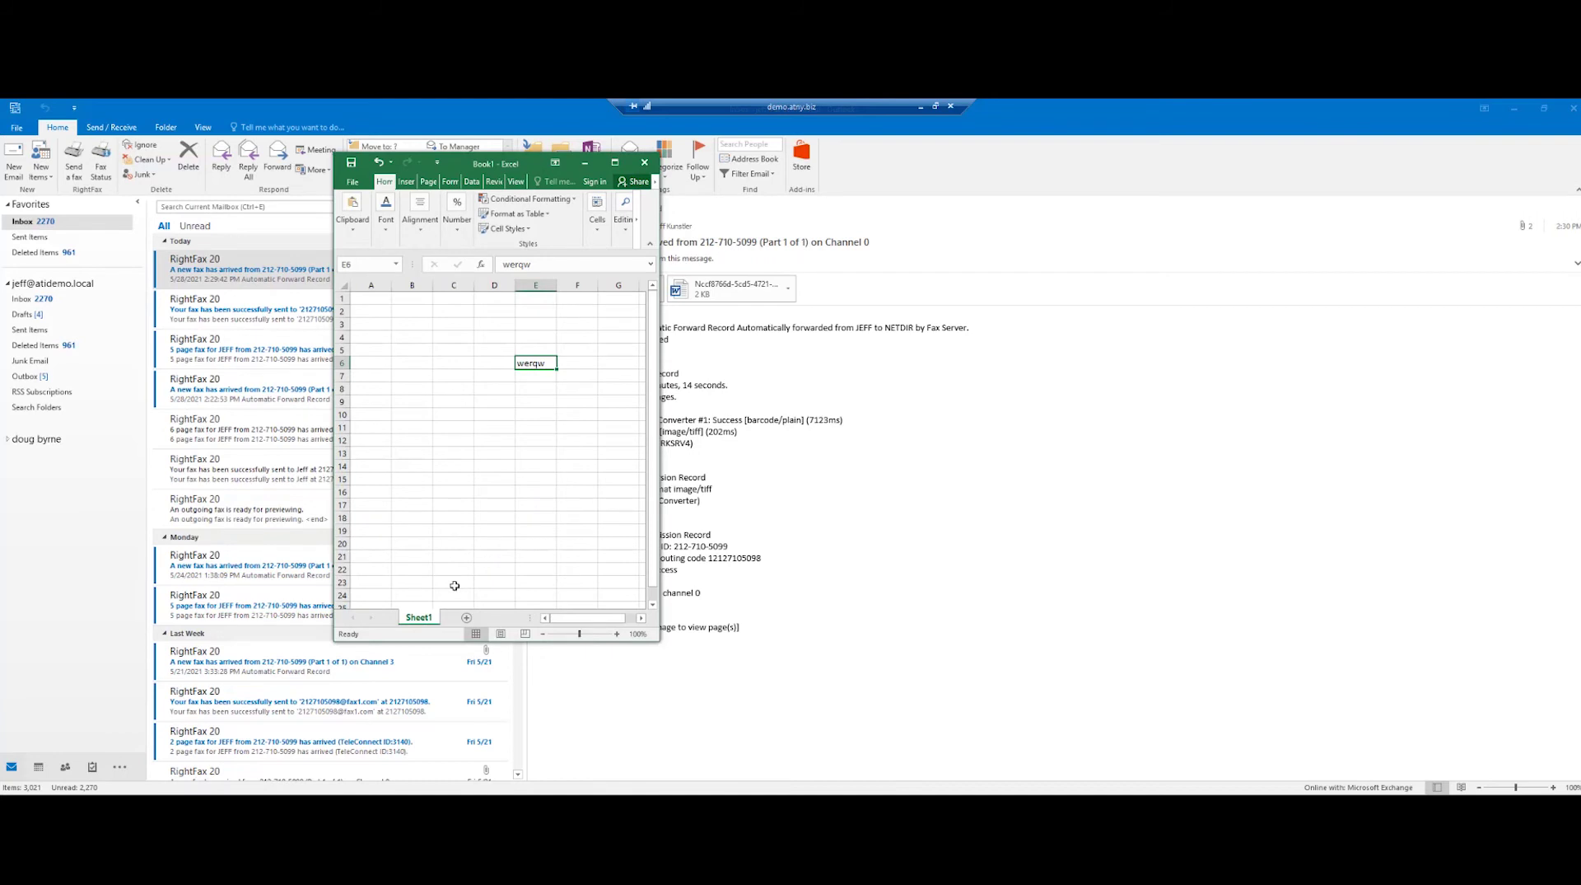
type("qwerre")
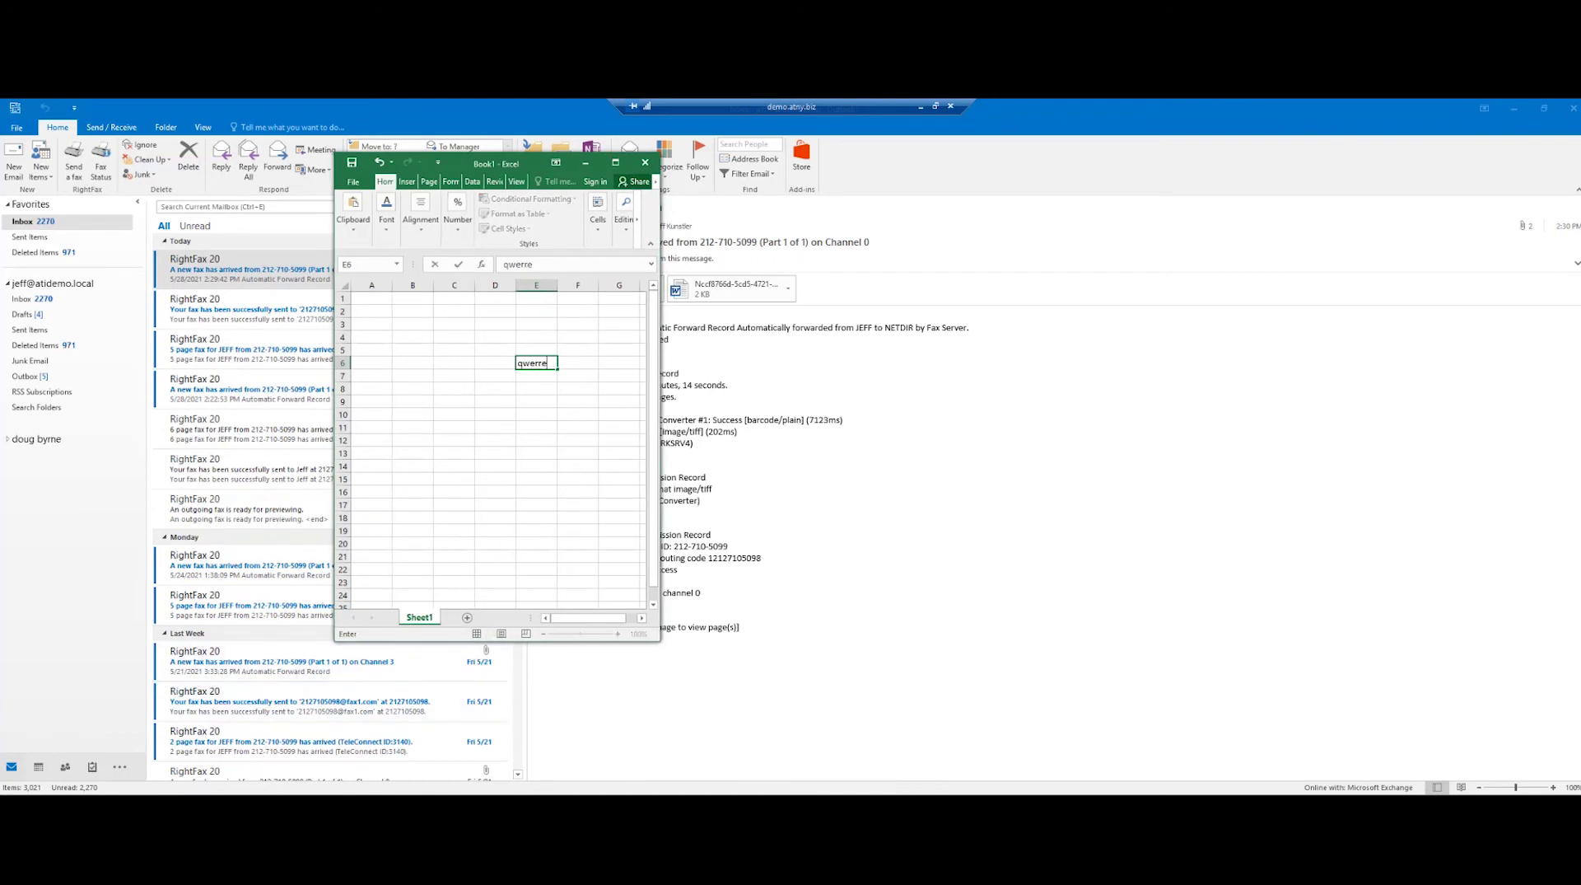